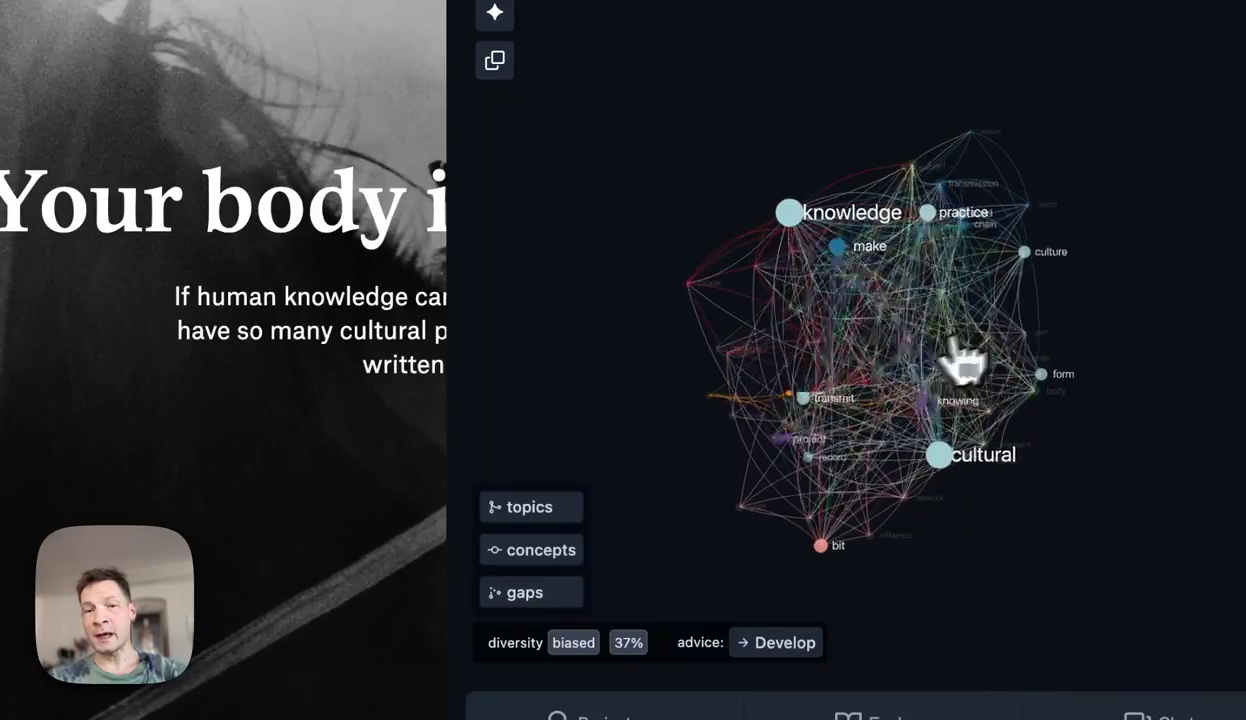
List the main topics of the article's graph and highlight the Cultural Knowledge and Horse Movement clusters in turn.
{"action": "scroll", "coordinate": [380, 487], "scroll_direction": "down", "scroll_amount": 5}
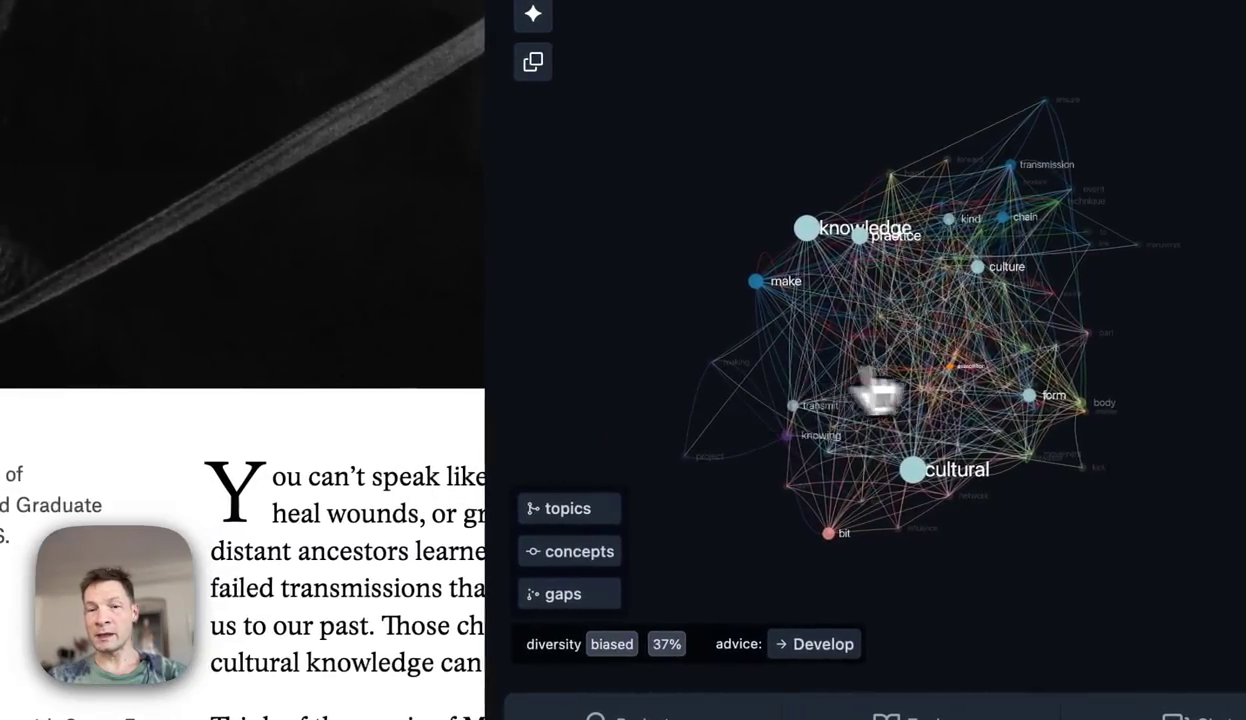
{"action": "left_click", "coordinate": [884, 242]}
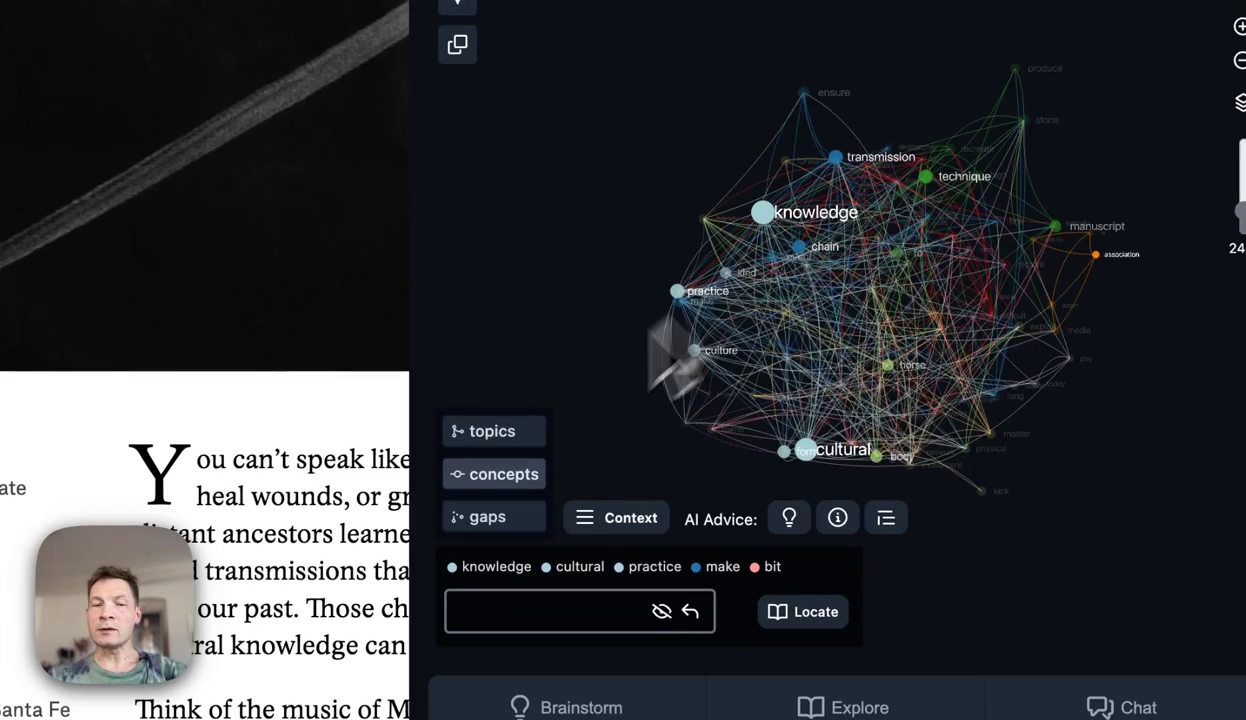
{"action": "left_click", "coordinate": [492, 431]}
{"action": "left_click", "coordinate": [530, 560]}
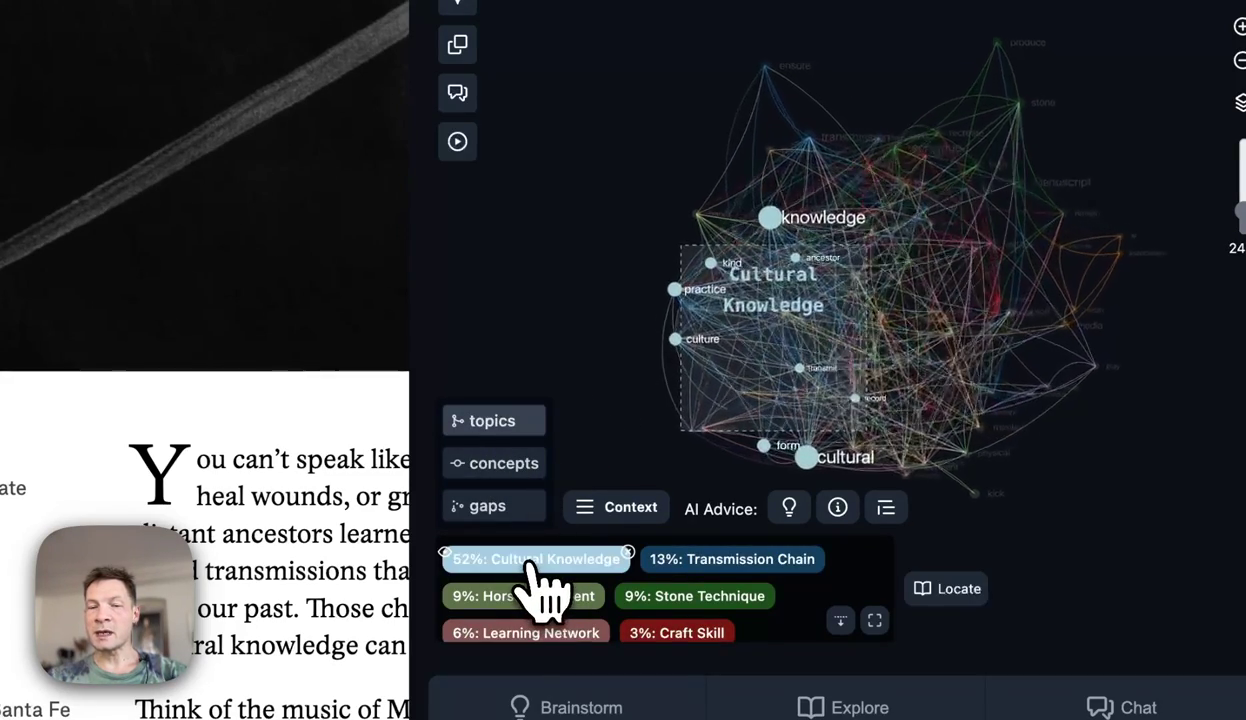
{"action": "left_click", "coordinate": [534, 561]}
{"action": "scroll", "coordinate": [620, 620], "scroll_direction": "down", "scroll_amount": 1}
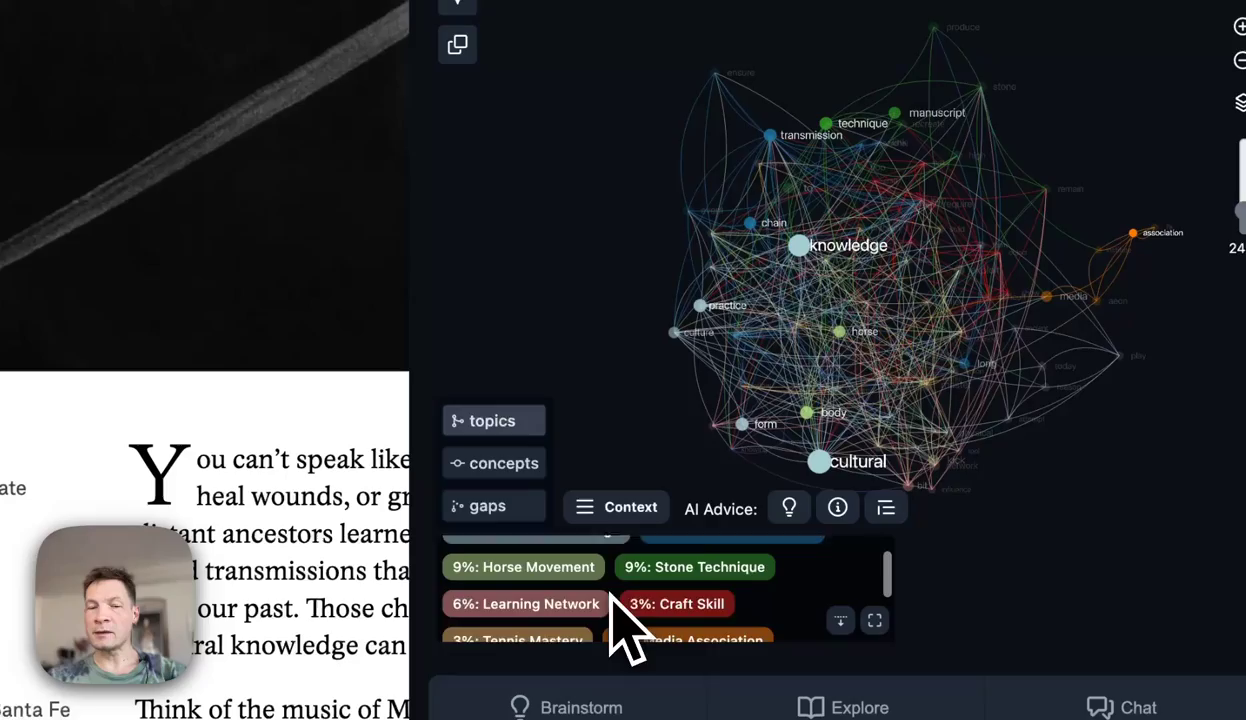
{"action": "left_click", "coordinate": [562, 562]}
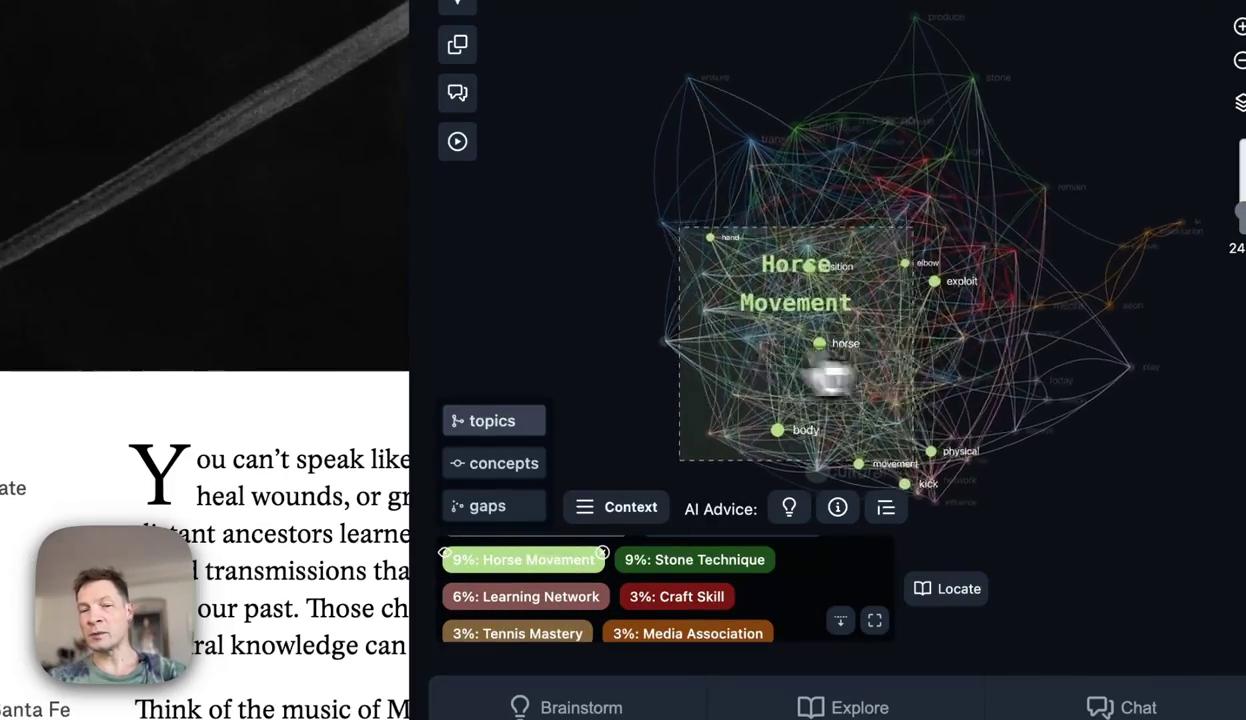
Read the article excerpt behind Horse Movement and the AI question for the gap between Horse Movement and Stone Technique.
{"action": "left_click", "coordinate": [615, 508]}
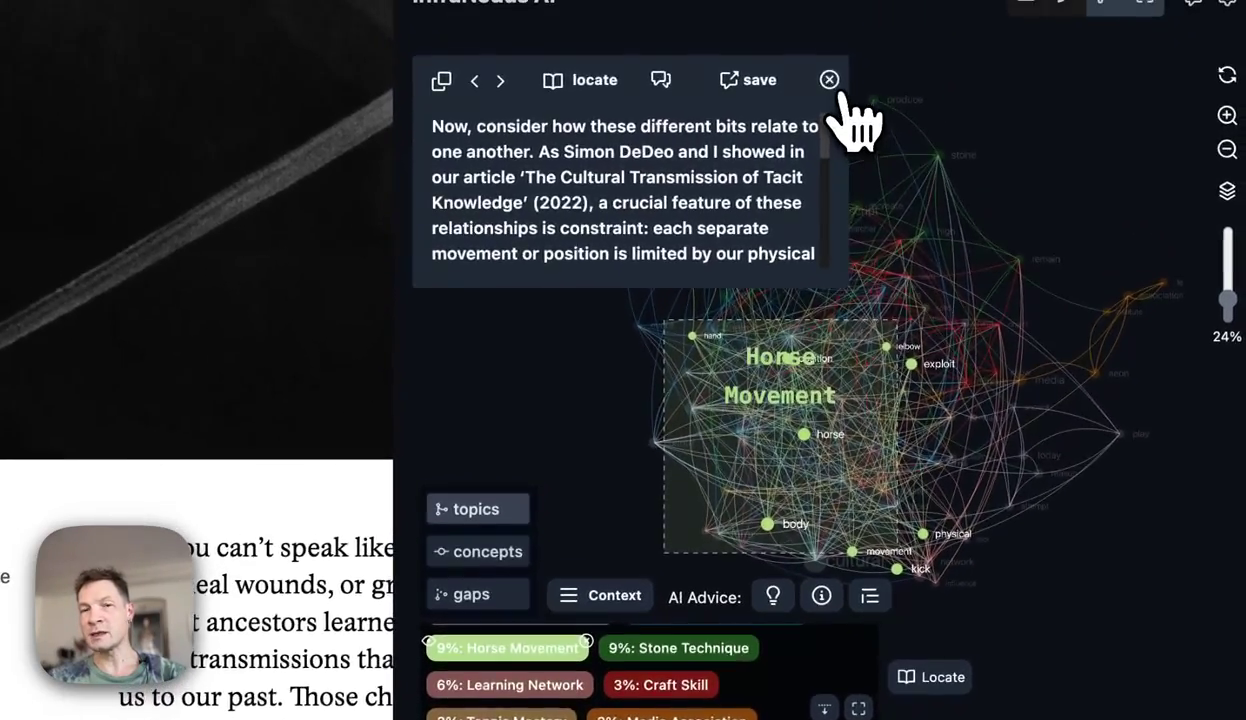
{"action": "left_click", "coordinate": [841, 13]}
{"action": "left_click", "coordinate": [505, 528]}
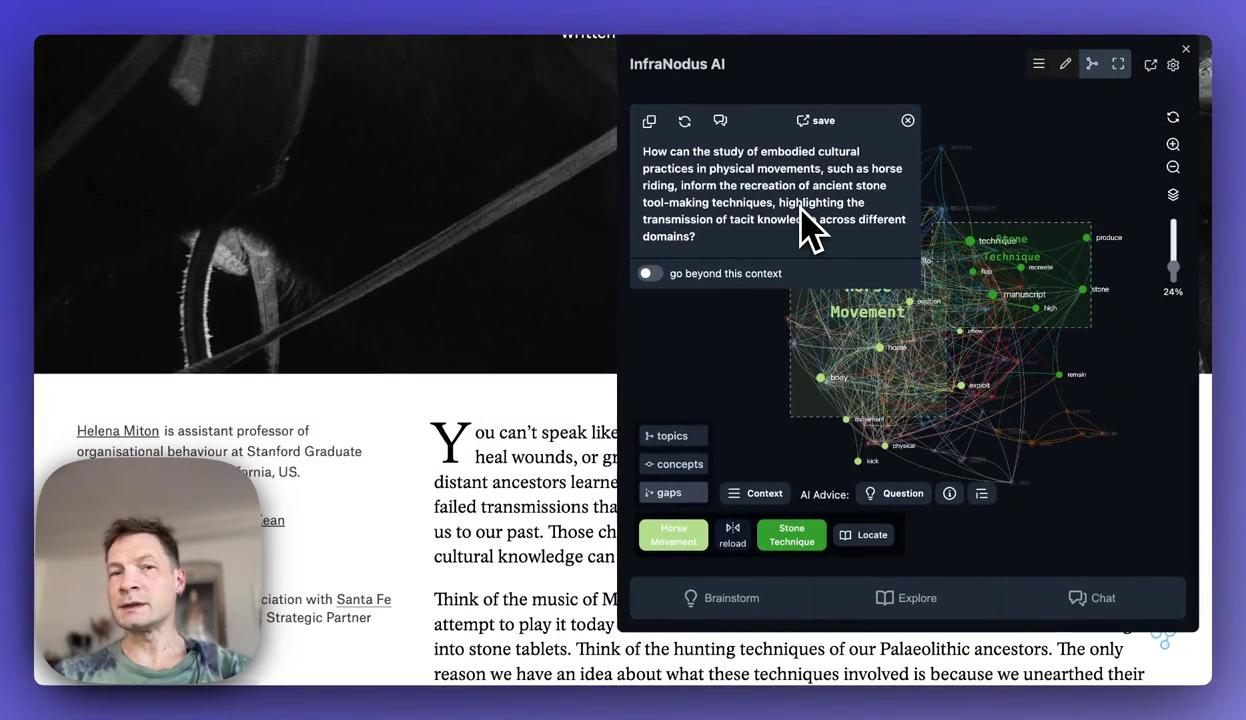
{"action": "left_click", "coordinate": [920, 150]}
Skim the article text beside the graph to compare it with the highlighted gap topics.
{"action": "scroll", "coordinate": [473, 514], "scroll_direction": "down", "scroll_amount": 10}
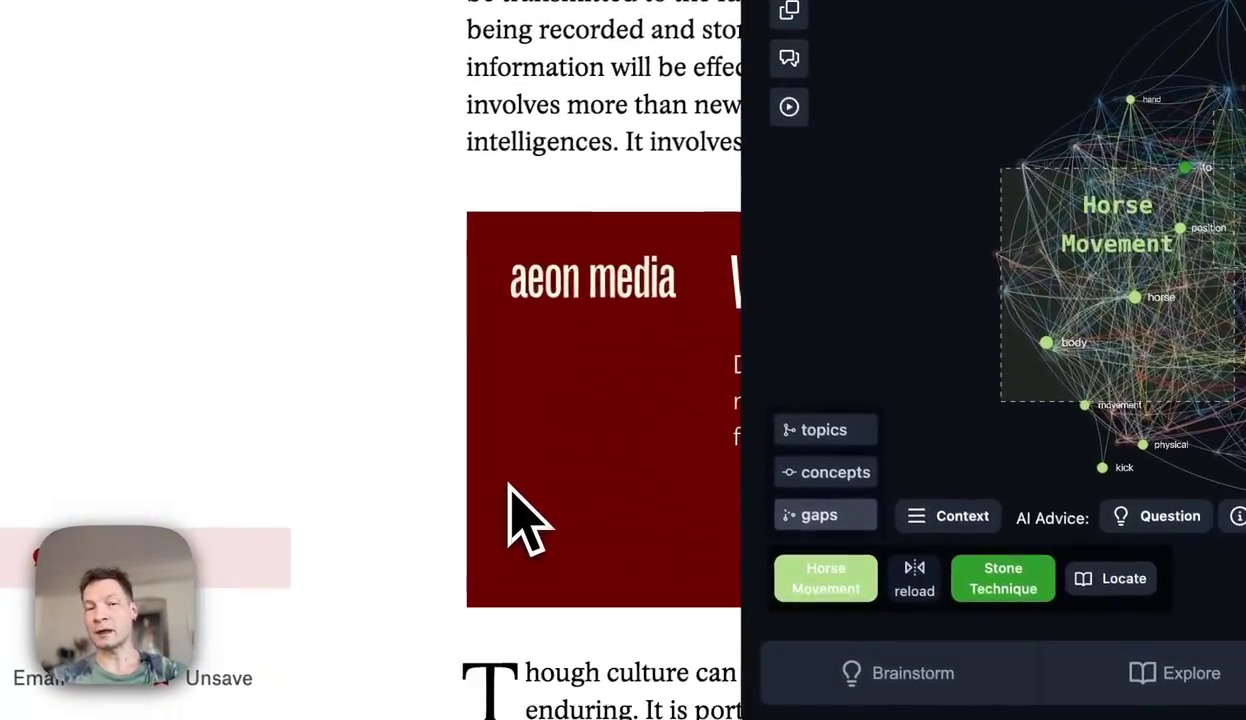
{"action": "scroll", "coordinate": [510, 488], "scroll_direction": "down", "scroll_amount": 5}
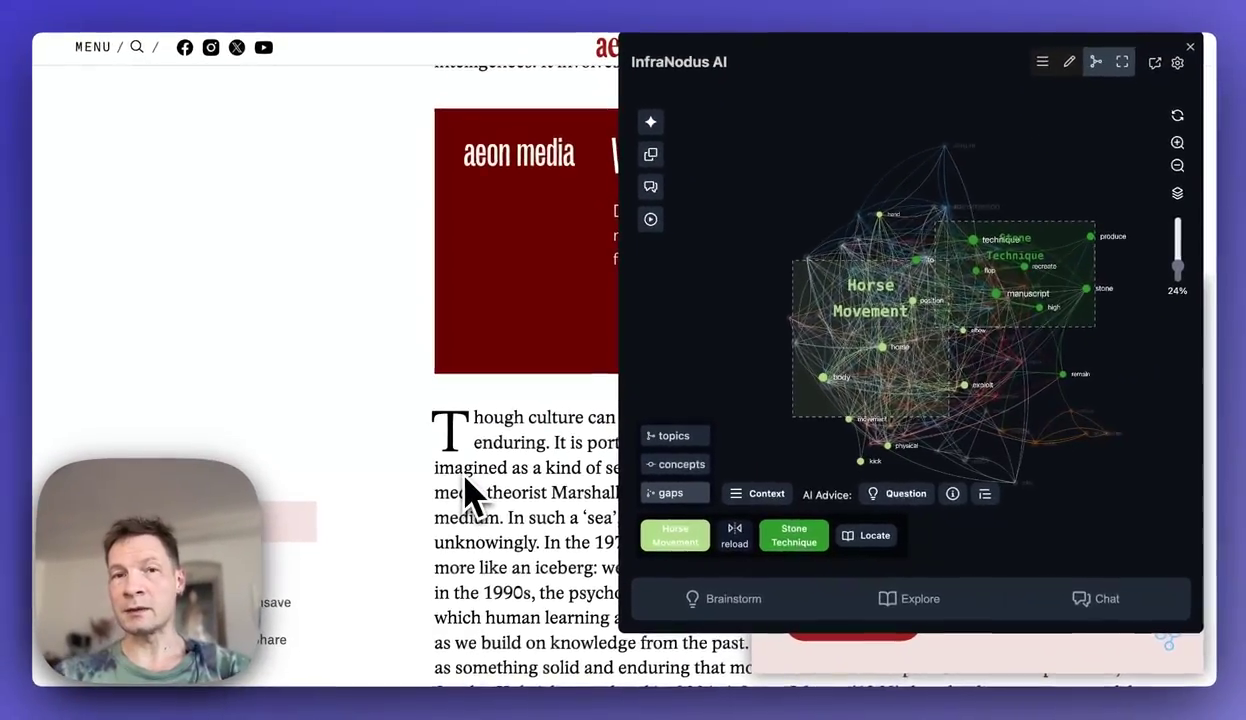
{"action": "scroll", "coordinate": [473, 498], "scroll_direction": "down", "scroll_amount": 4}
{"action": "scroll", "coordinate": [480, 420], "scroll_direction": "up", "scroll_amount": 12}
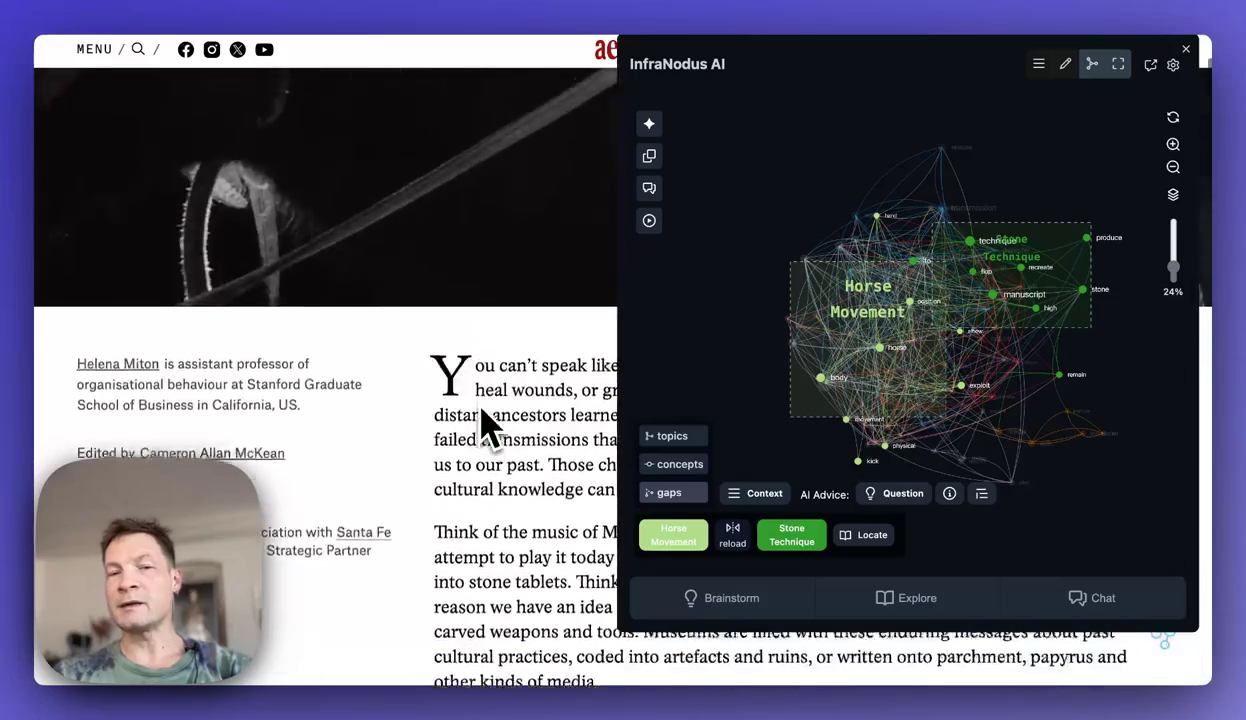
{"action": "scroll", "coordinate": [478, 423], "scroll_direction": "up", "scroll_amount": 10}
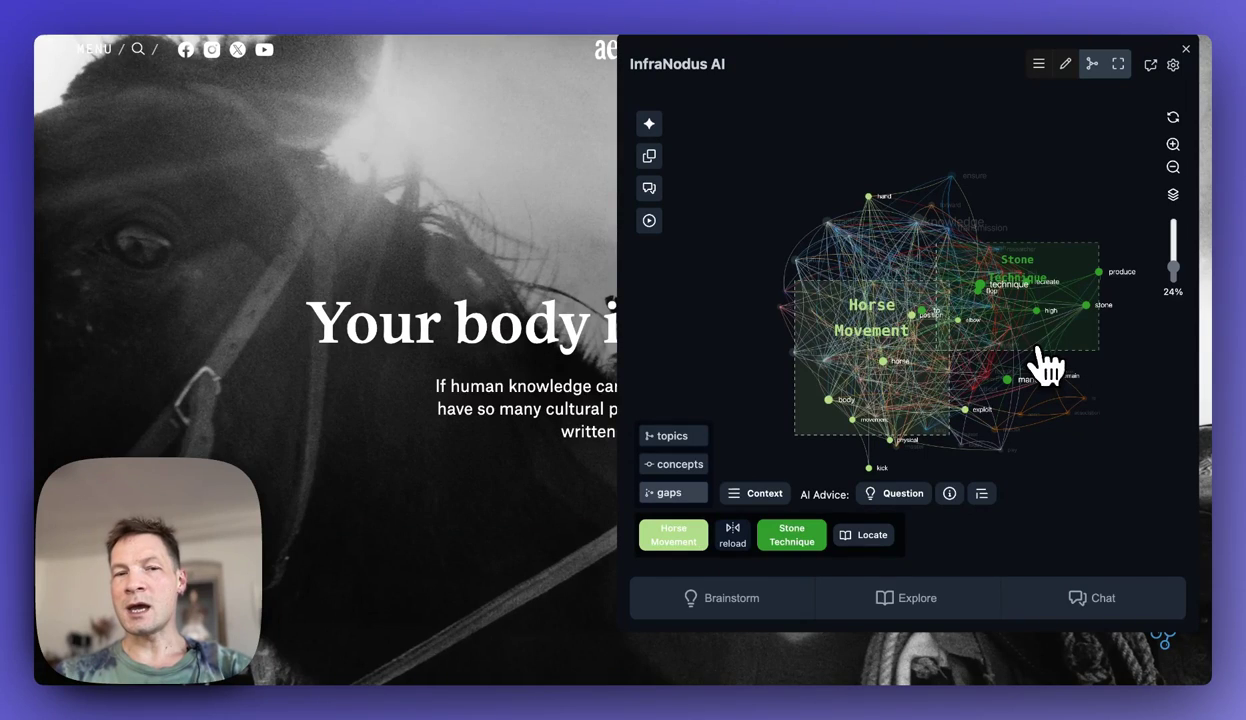
{"action": "scroll", "coordinate": [506, 420], "scroll_direction": "down", "scroll_amount": 10}
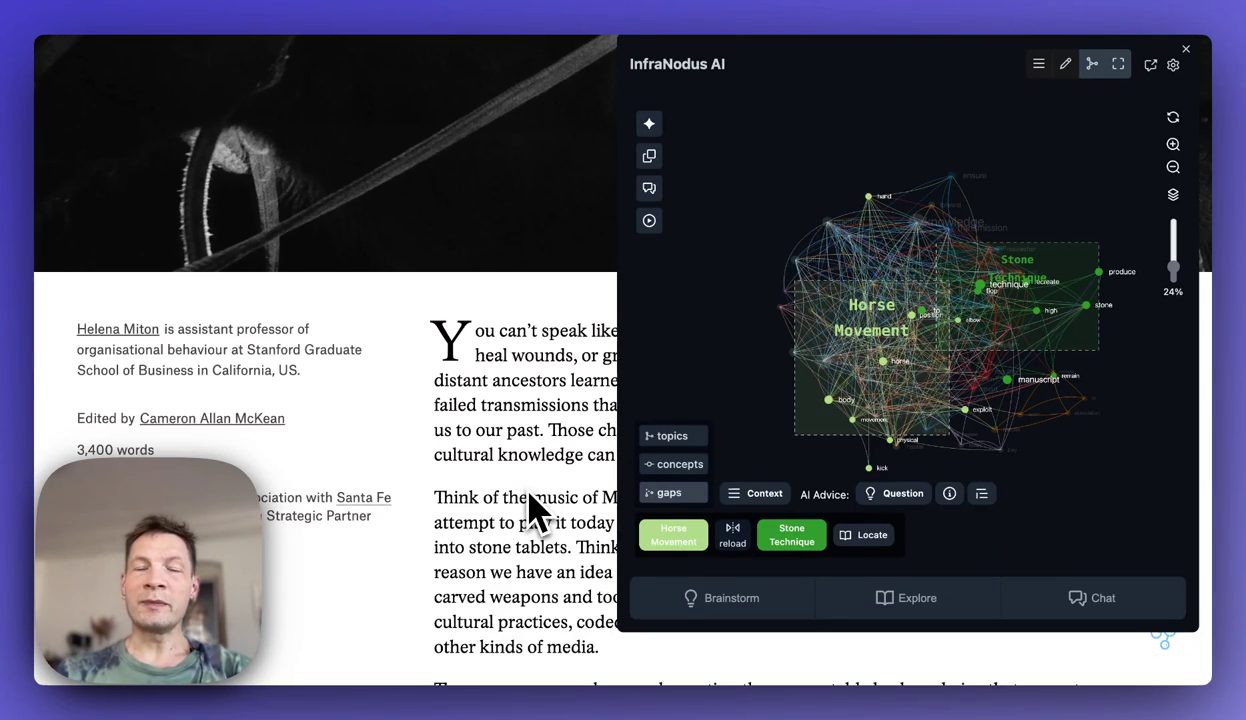
{"action": "scroll", "coordinate": [535, 512], "scroll_direction": "down", "scroll_amount": 2}
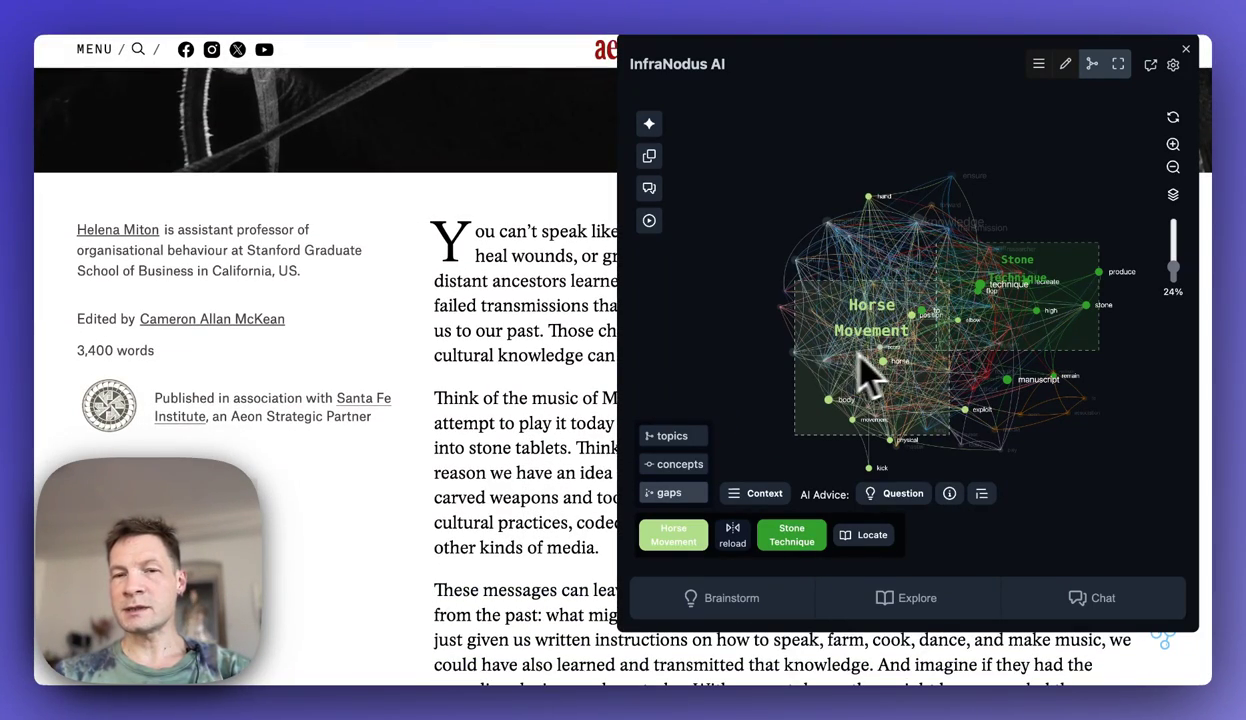
Reset the graph selections and close the InfraNodus AI overlay.
{"action": "scroll", "coordinate": [640, 415], "scroll_direction": "down", "scroll_amount": 2}
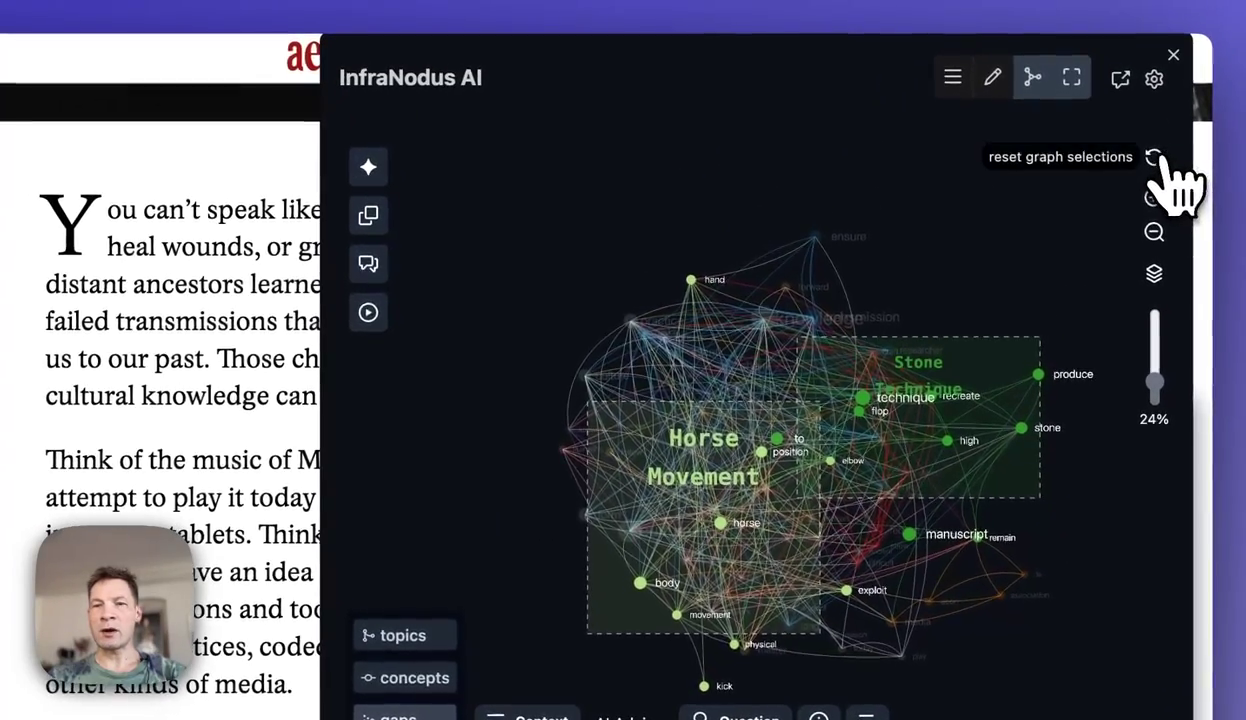
{"action": "left_click", "coordinate": [1155, 160]}
{"action": "left_click", "coordinate": [1173, 57]}
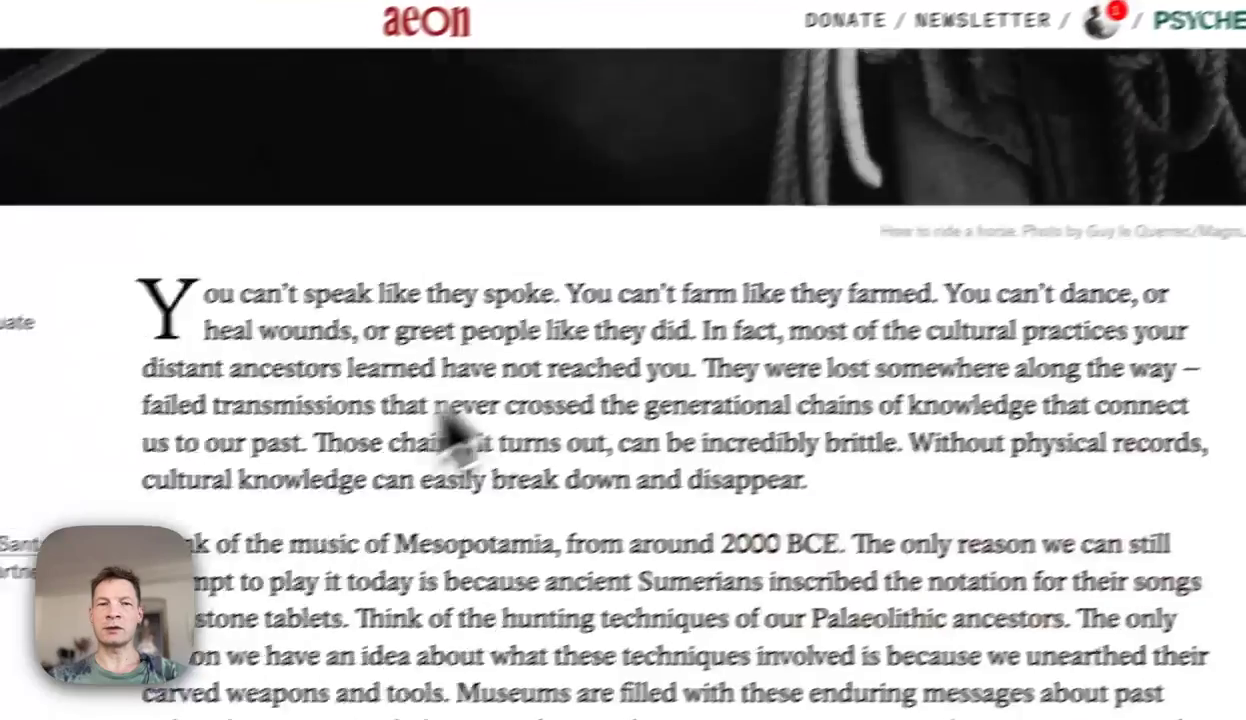
Skim the full-width article "Your body is an archive" and dismiss the newsletter sign-up.
{"action": "scroll", "coordinate": [445, 353], "scroll_direction": "up", "scroll_amount": 5}
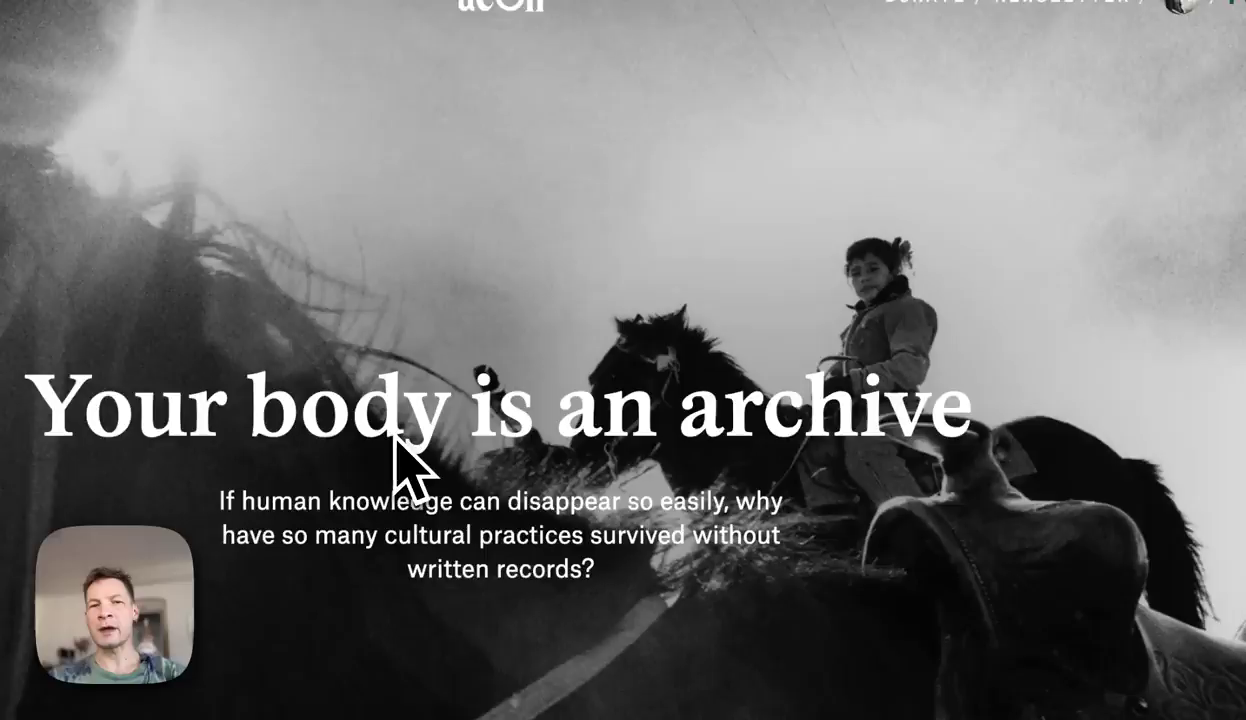
{"action": "scroll", "coordinate": [398, 450], "scroll_direction": "down", "scroll_amount": 15}
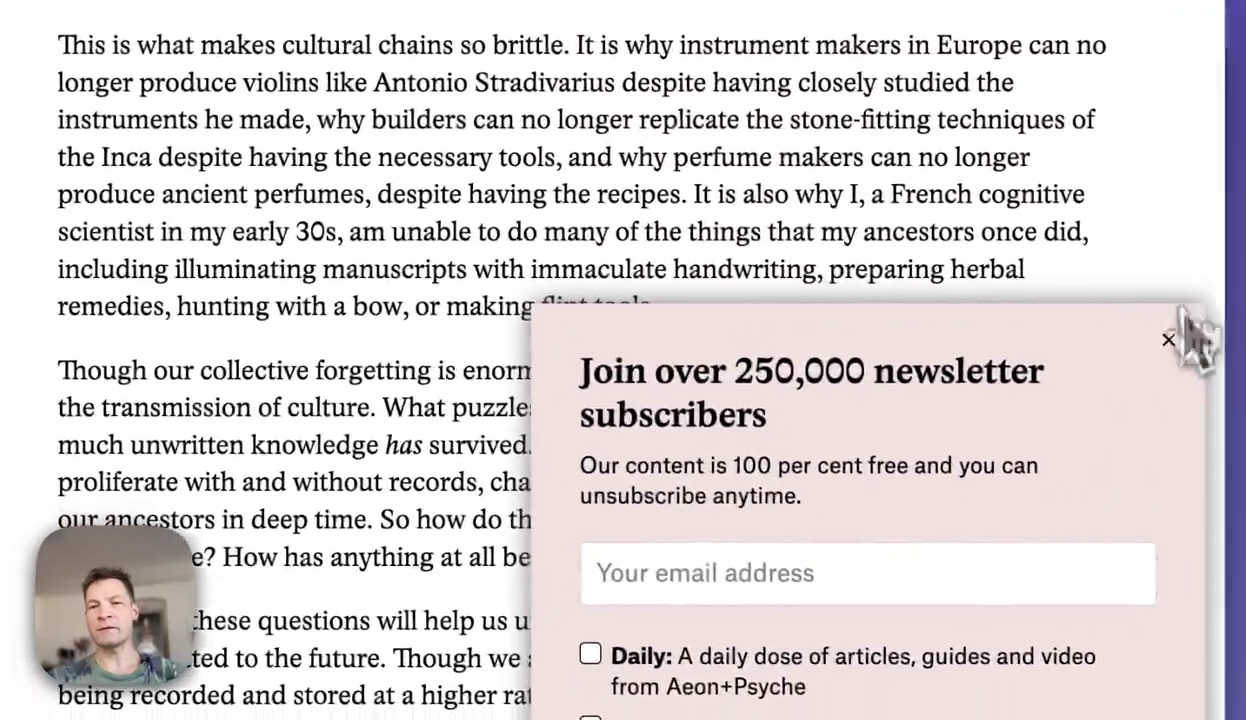
{"action": "left_click", "coordinate": [1167, 337]}
{"action": "scroll", "coordinate": [653, 528], "scroll_direction": "down", "scroll_amount": 10}
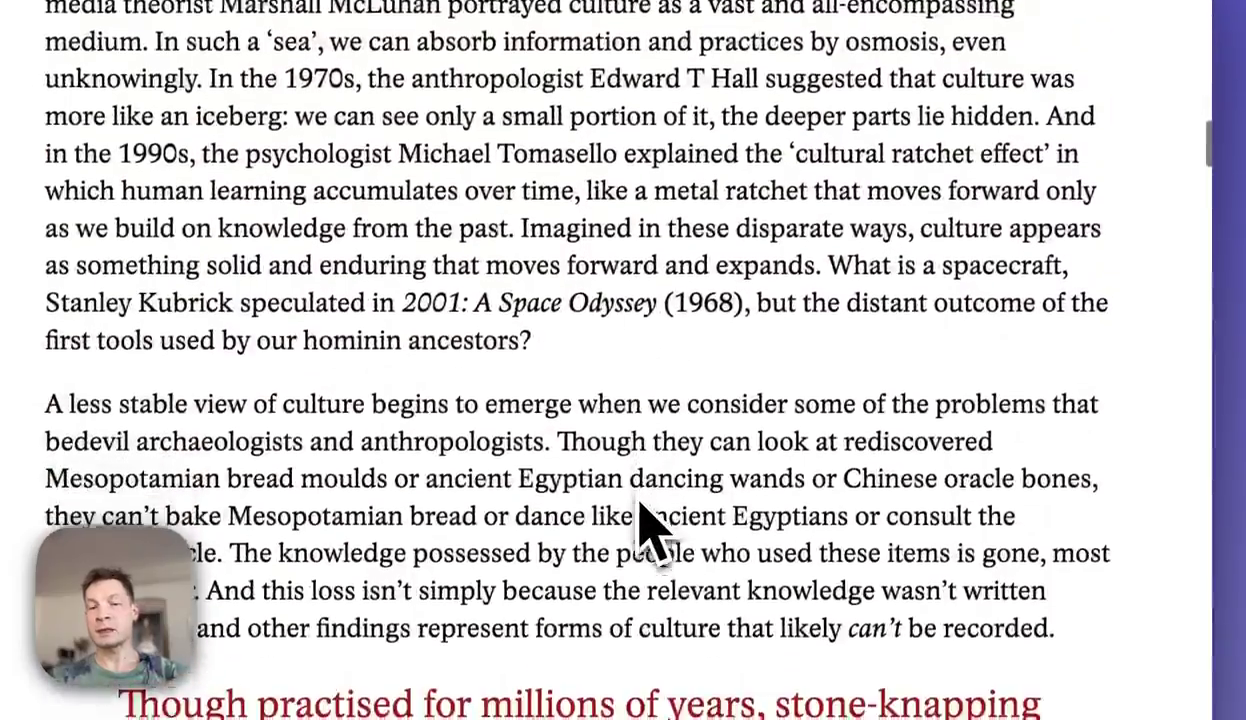
{"action": "scroll", "coordinate": [645, 525], "scroll_direction": "down", "scroll_amount": 5}
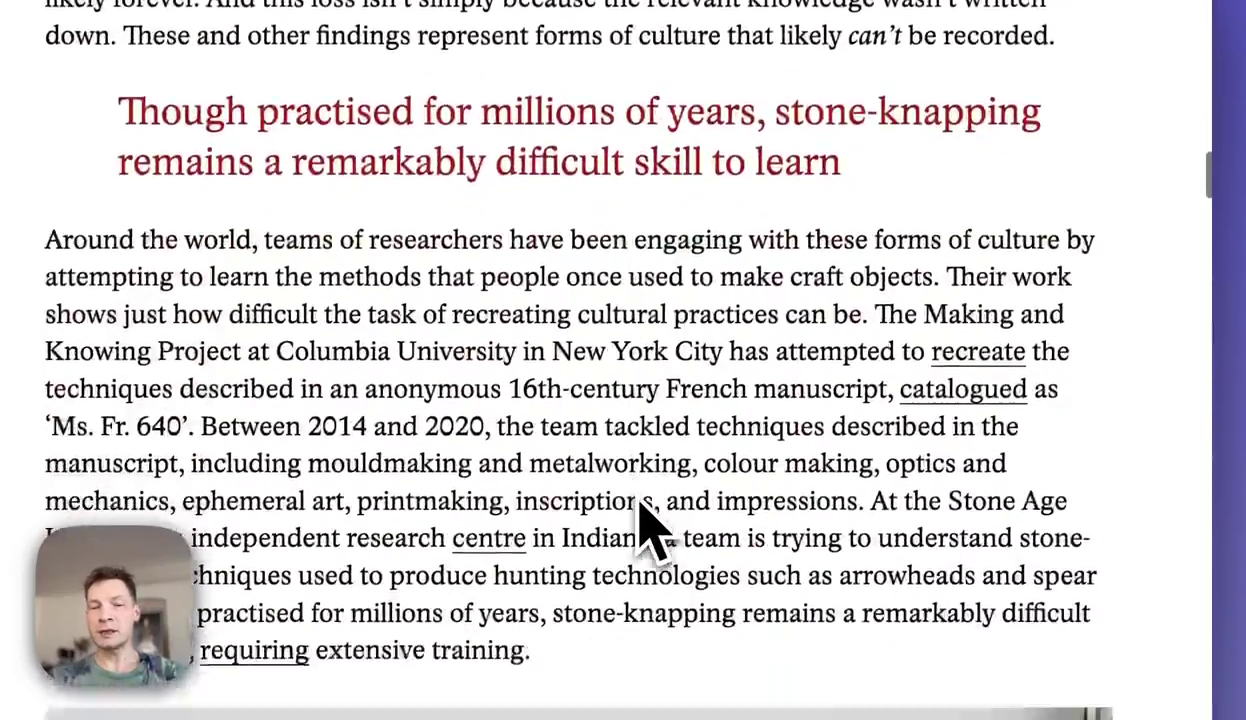
{"action": "scroll", "coordinate": [640, 523], "scroll_direction": "up", "scroll_amount": 10}
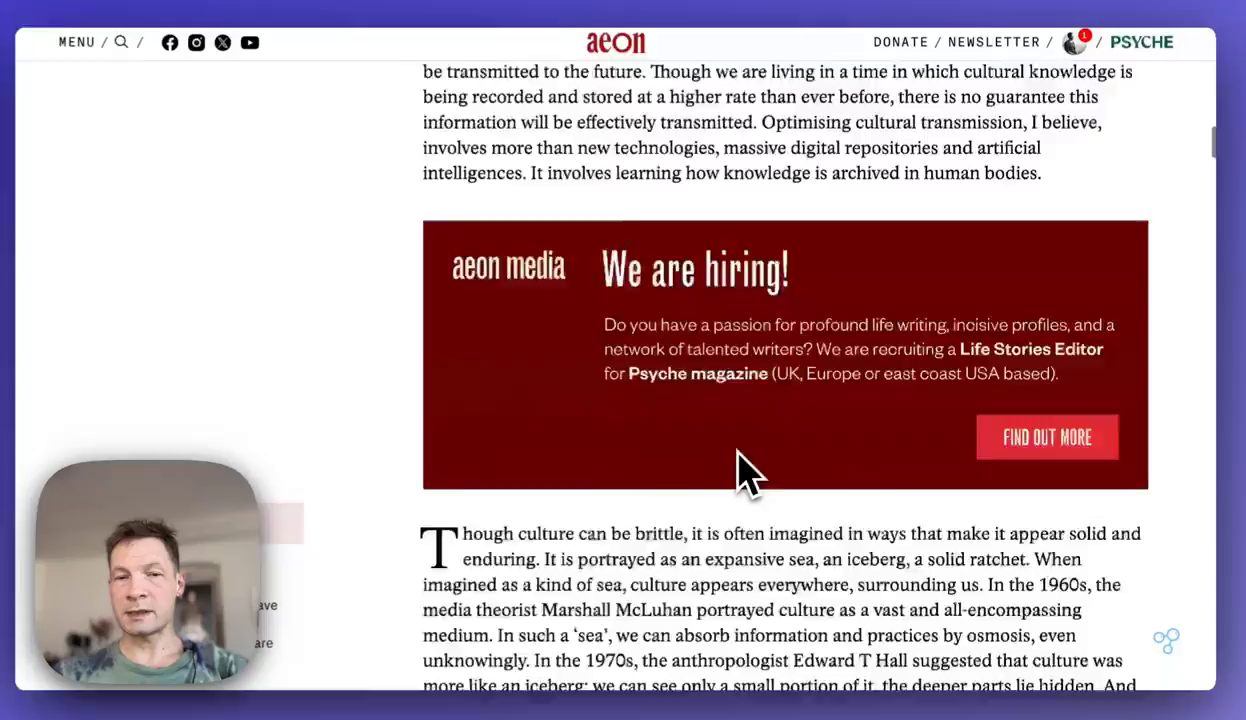
{"action": "scroll", "coordinate": [745, 472], "scroll_direction": "down", "scroll_amount": 10}
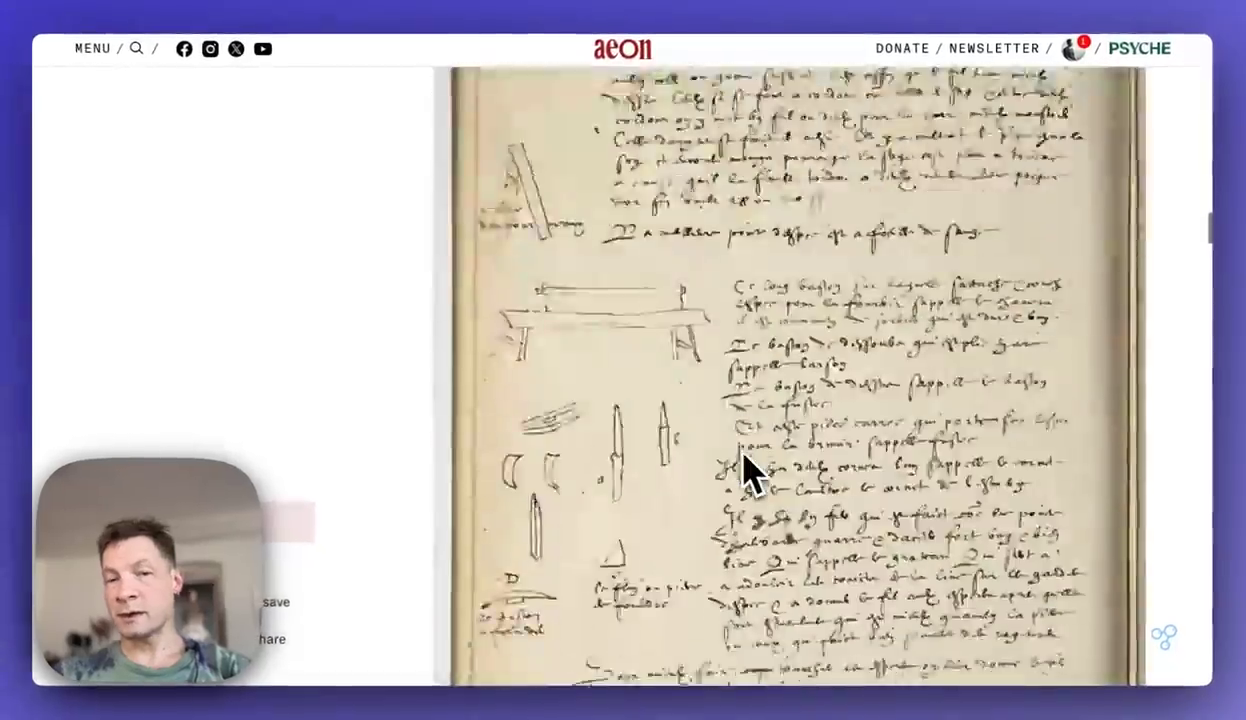
{"action": "scroll", "coordinate": [745, 472], "scroll_direction": "up", "scroll_amount": 15}
{"action": "scroll", "coordinate": [748, 470], "scroll_direction": "up", "scroll_amount": 5}
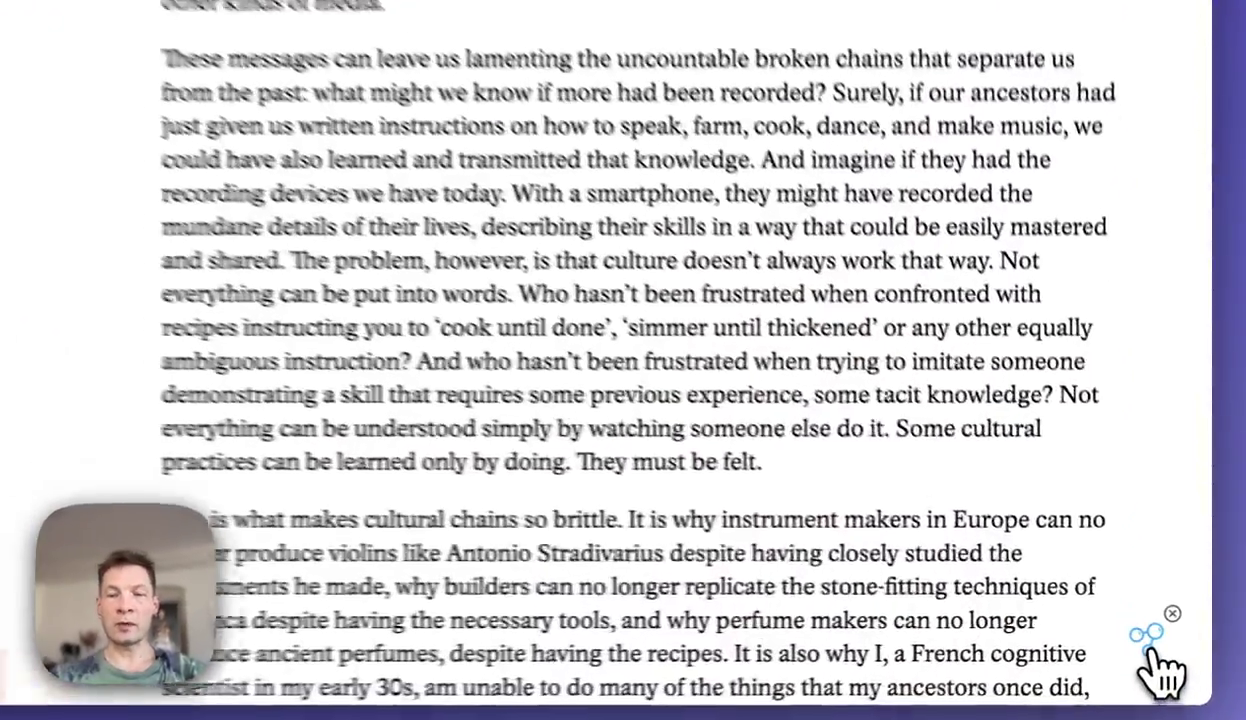
Reopen the InfraNodus graph of the article and examine its main concepts from several angles alongside the text.
{"action": "left_click", "coordinate": [1167, 648]}
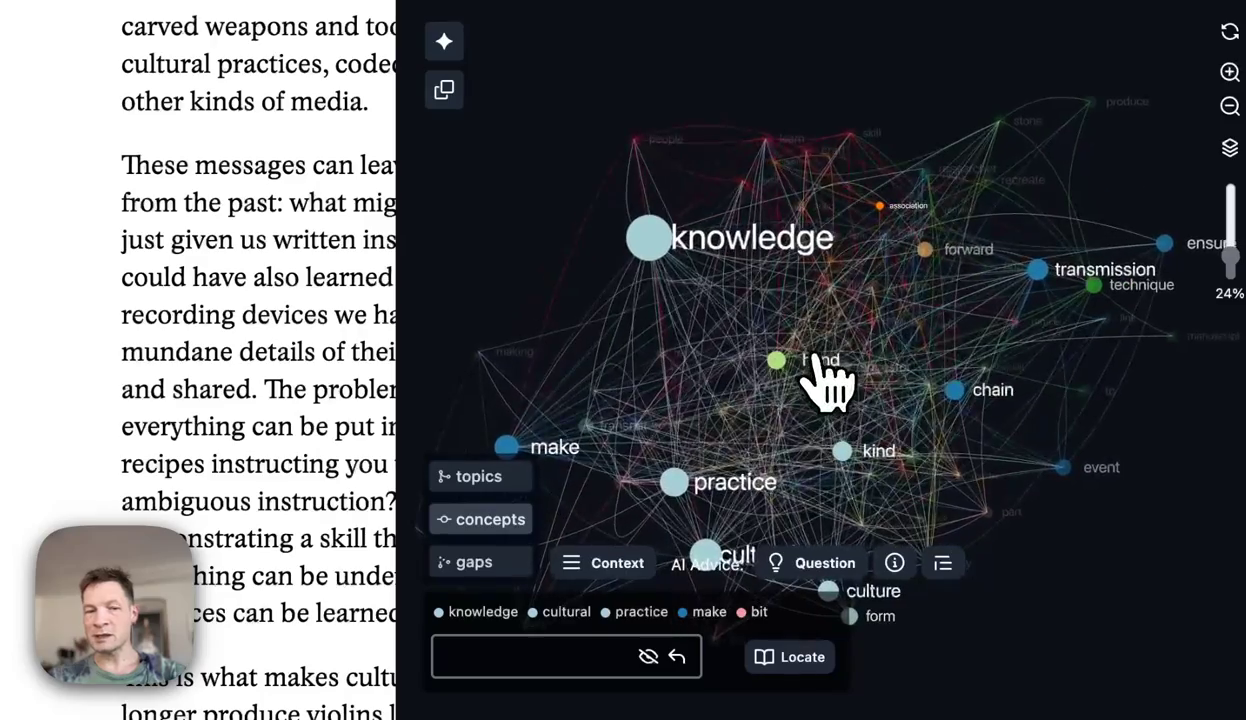
{"action": "left_click_drag", "start_coordinate": [945, 340], "coordinate": [745, 315]}
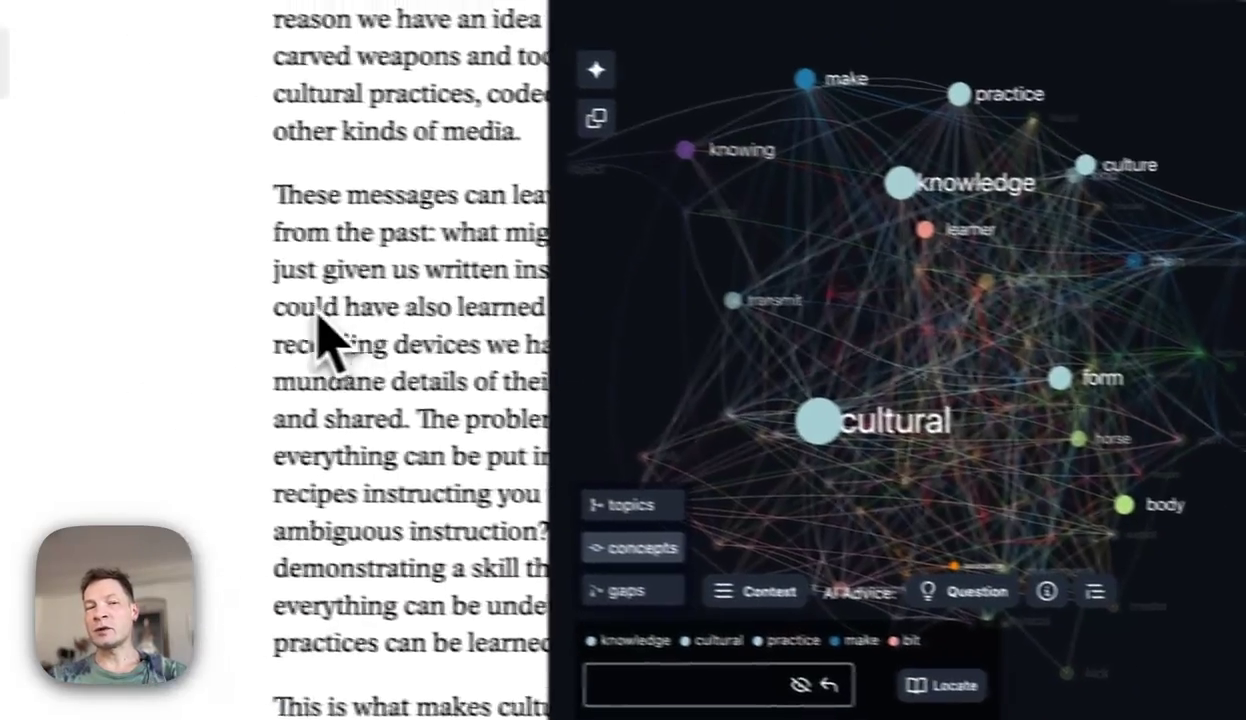
{"action": "scroll", "coordinate": [150, 312], "scroll_direction": "up", "scroll_amount": 15}
{"action": "scroll", "coordinate": [160, 315], "scroll_direction": "down", "scroll_amount": 10}
{"action": "scroll", "coordinate": [370, 350], "scroll_direction": "down", "scroll_amount": 5}
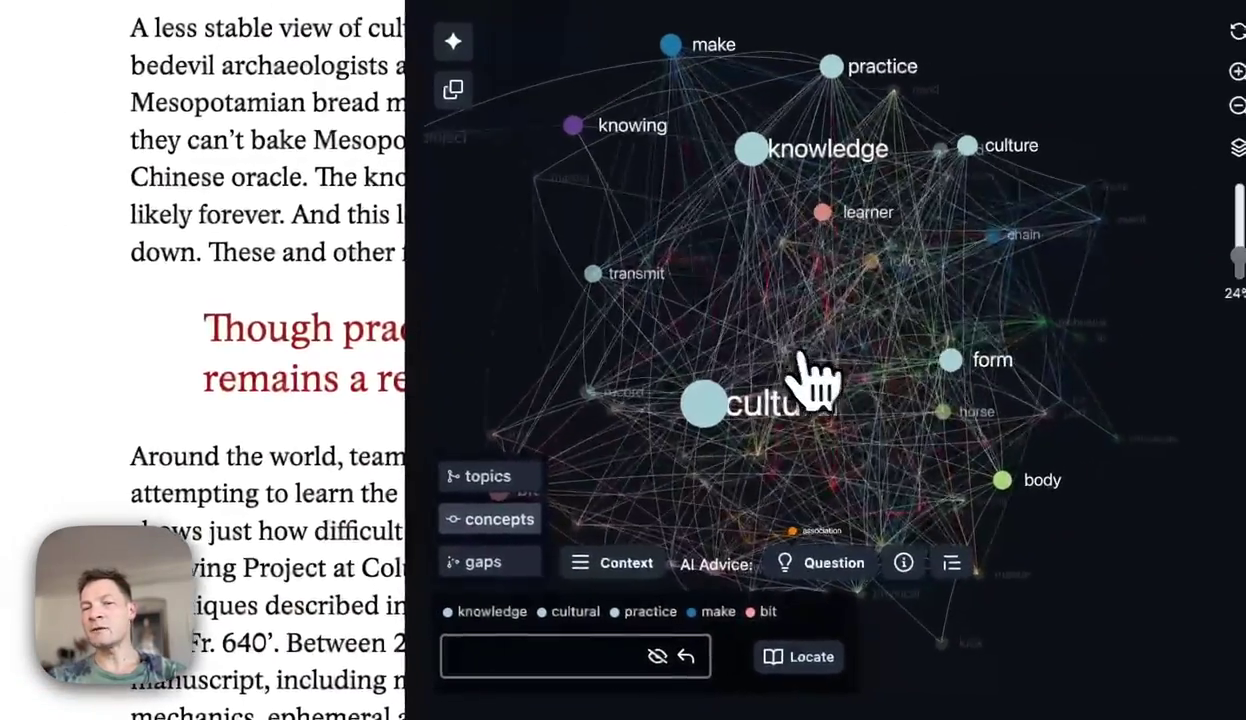
{"action": "left_click_drag", "start_coordinate": [807, 381], "coordinate": [855, 310]}
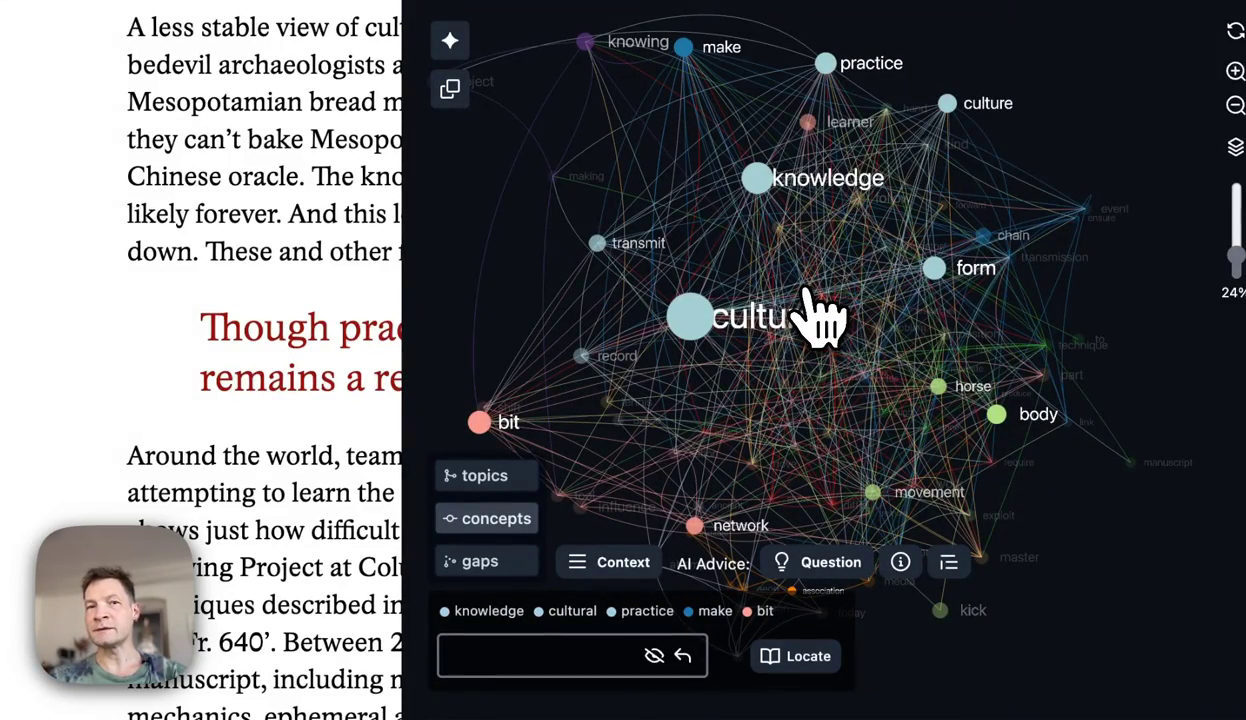
{"action": "left_click_drag", "start_coordinate": [793, 423], "coordinate": [705, 410]}
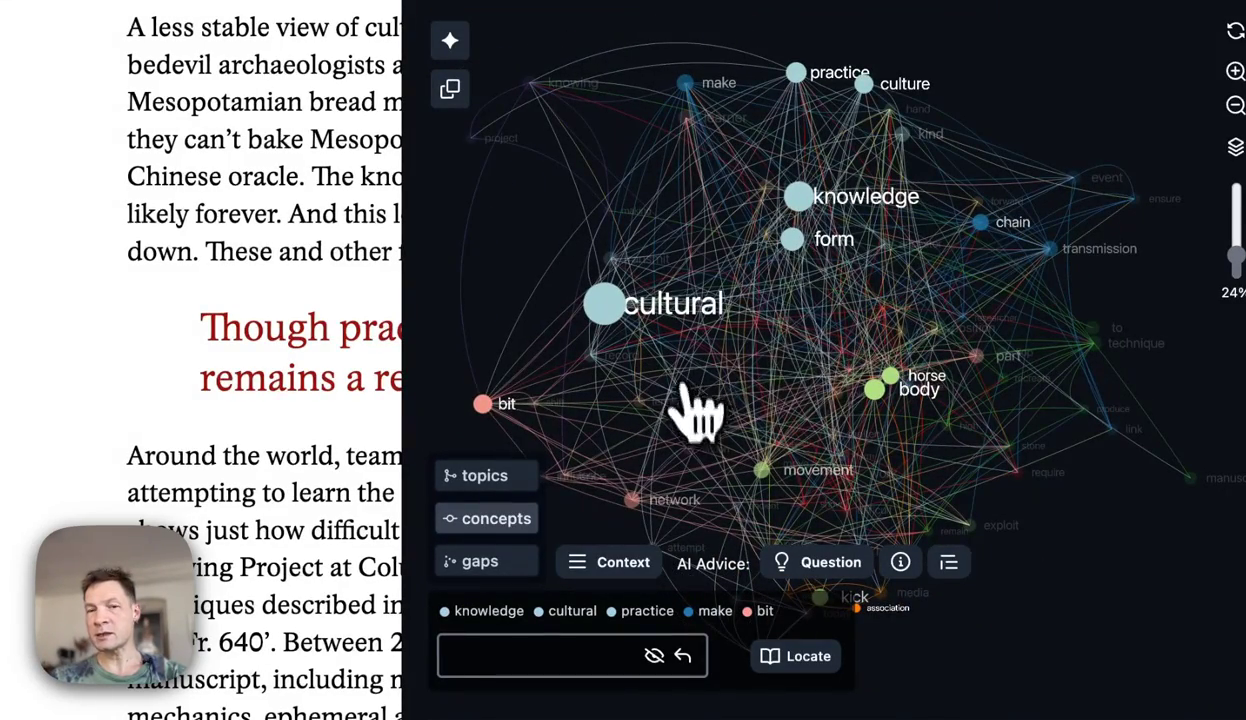
Examine the connections of the "knowledge" and "cultural" concepts by selecting them in the graph, and clear the selection.
{"action": "left_click", "coordinate": [645, 330]}
{"action": "left_click", "coordinate": [872, 205]}
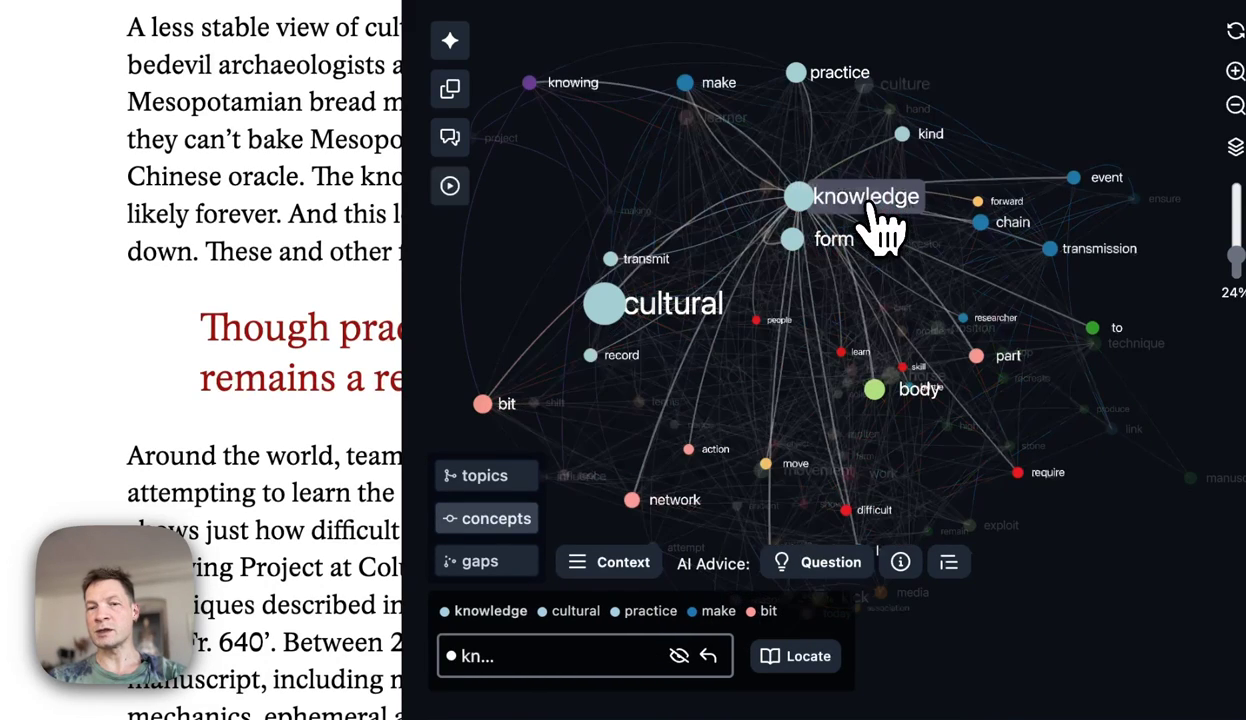
{"action": "left_click", "coordinate": [870, 205]}
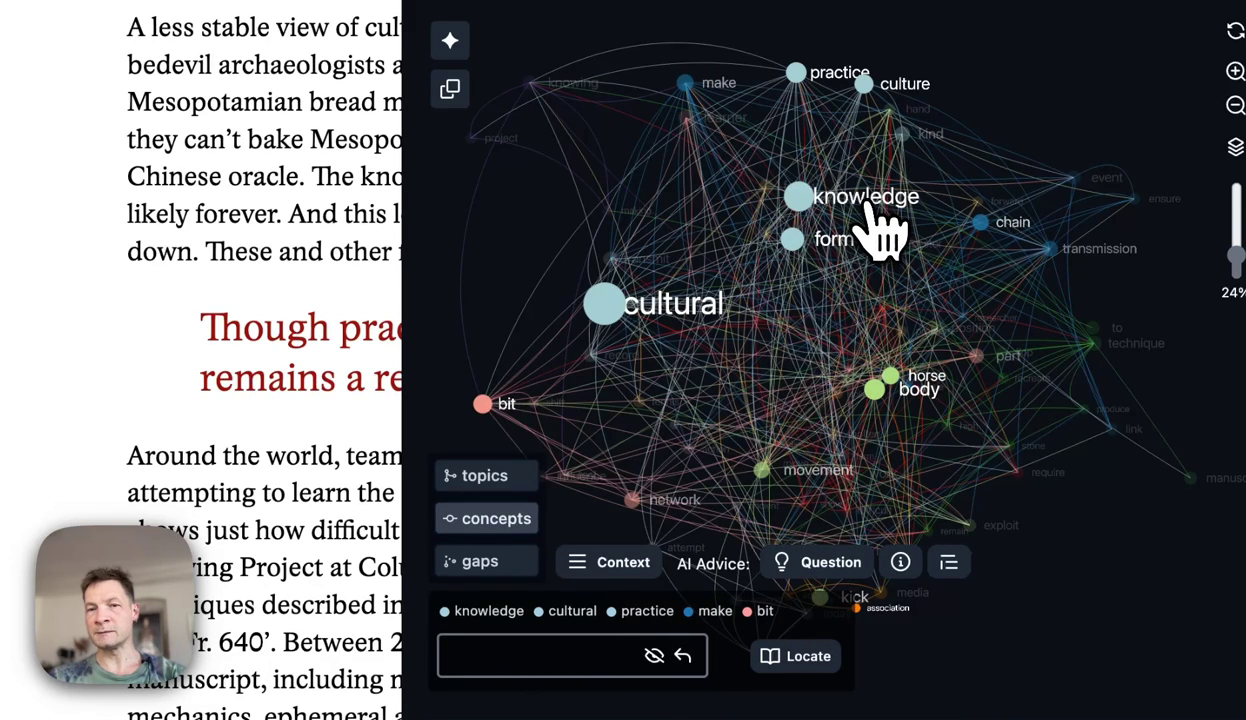
{"action": "left_click", "coordinate": [690, 318]}
{"action": "left_click", "coordinate": [710, 318]}
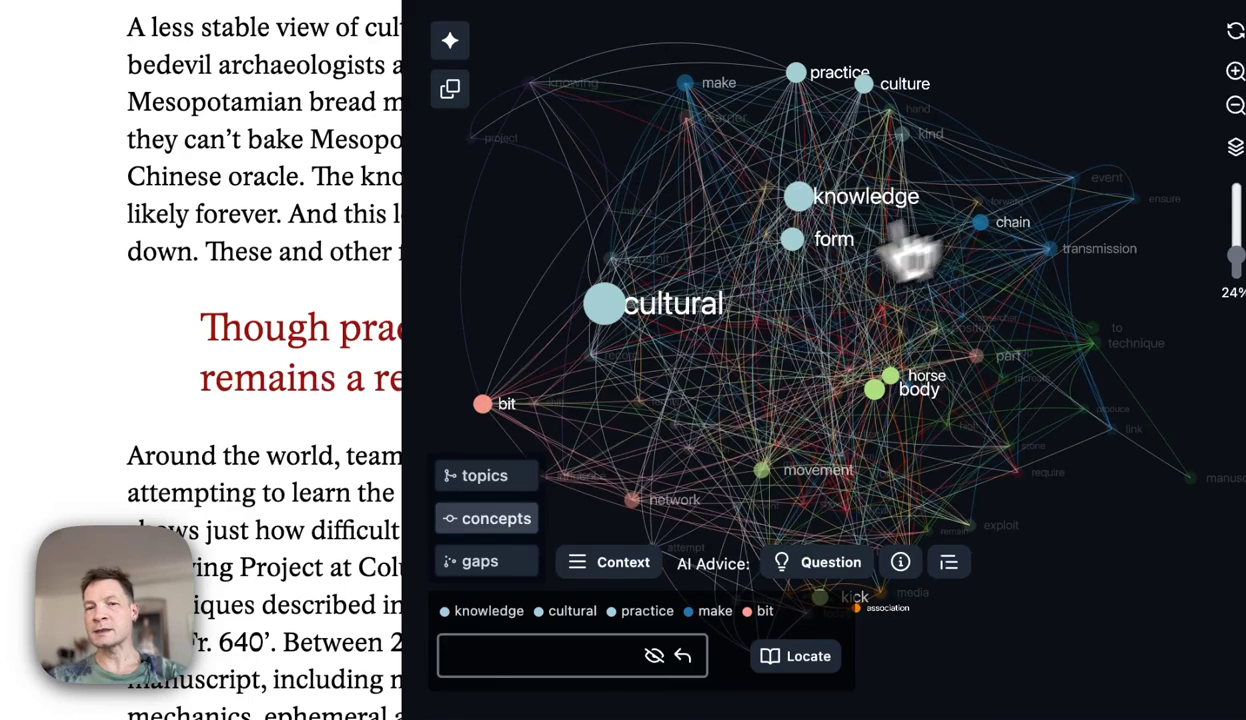
{"action": "left_click", "coordinate": [895, 205]}
{"action": "left_click", "coordinate": [684, 310]}
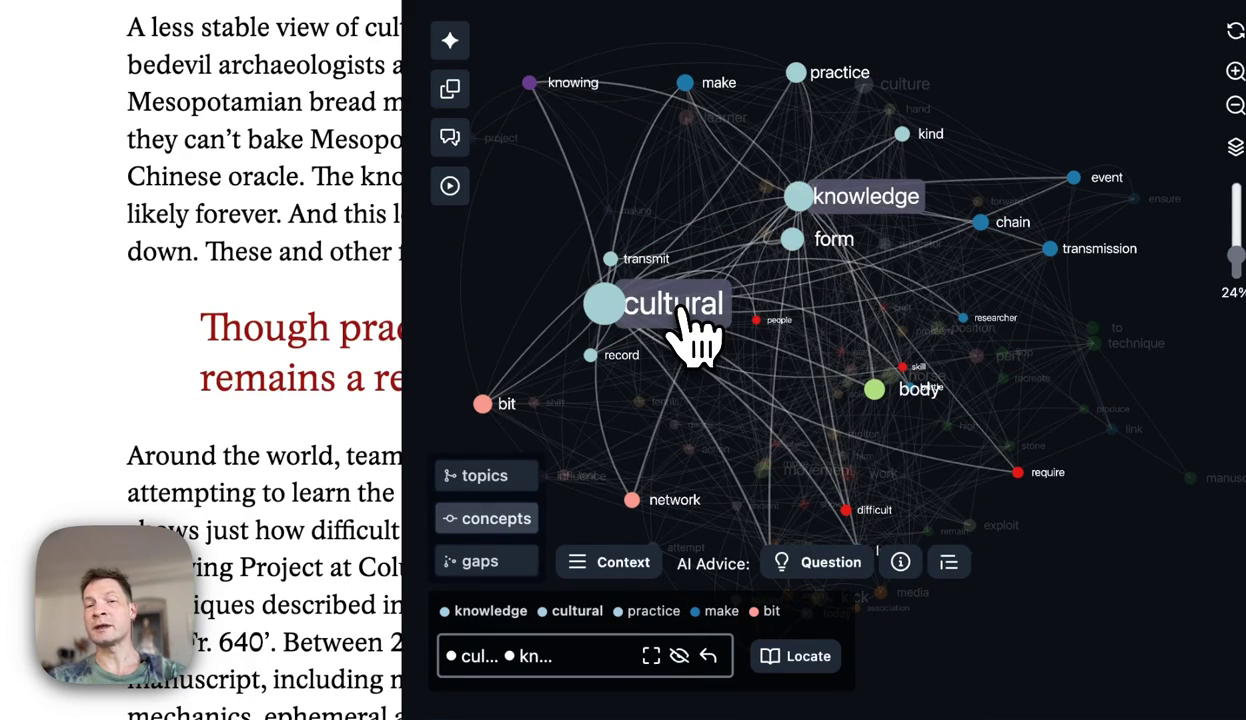
{"action": "left_click", "coordinate": [684, 312]}
{"action": "left_click", "coordinate": [910, 195]}
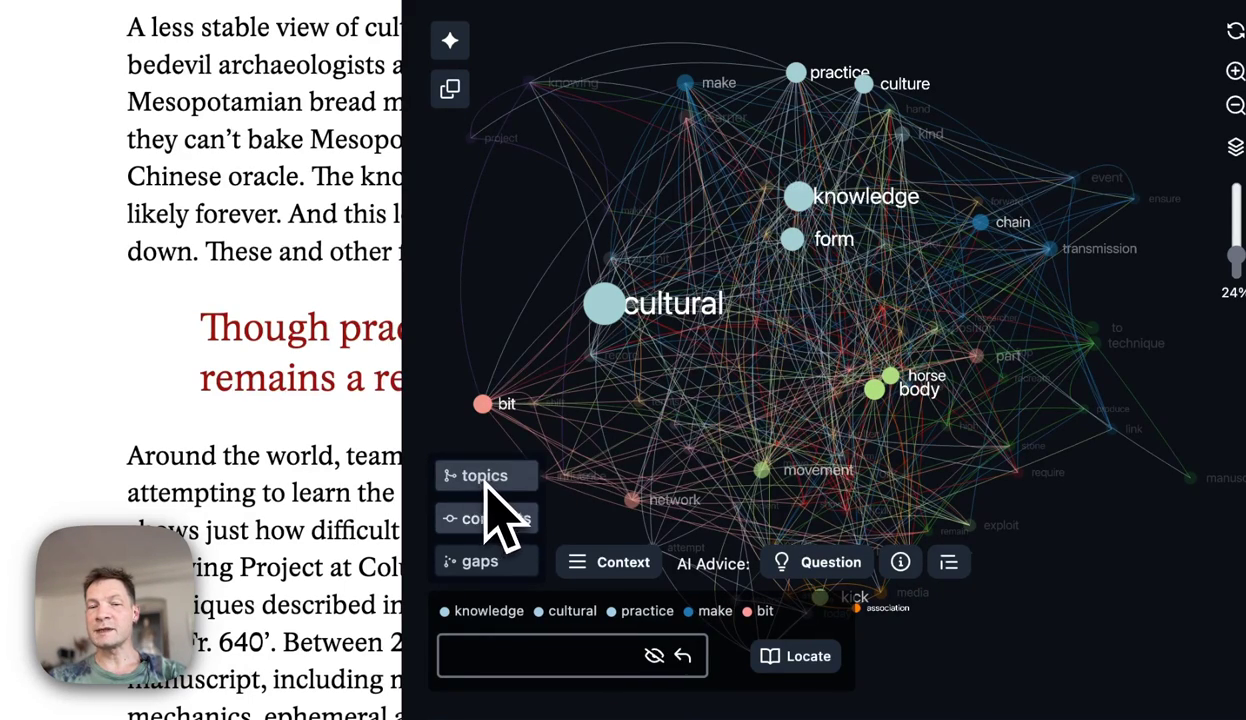
Show the graph's topic clusters again and highlight Cultural Knowledge followed by Transmission Chain.
{"action": "left_click", "coordinate": [484, 537]}
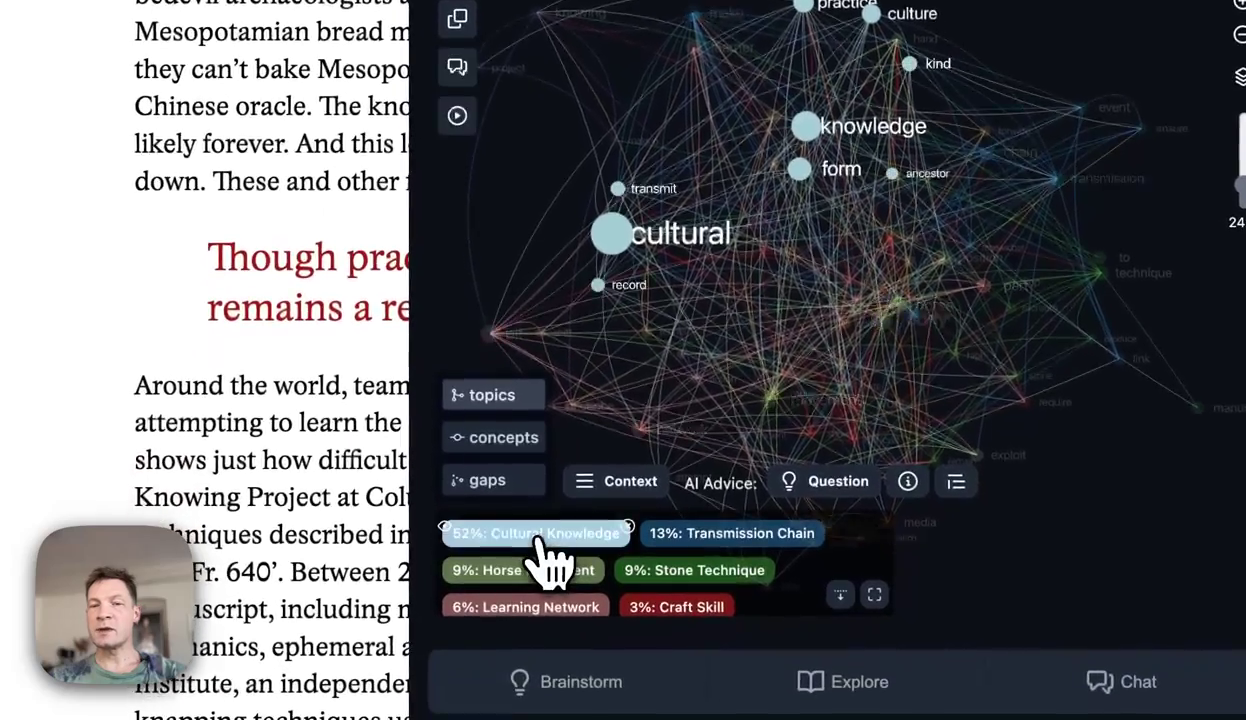
{"action": "left_click", "coordinate": [534, 597]}
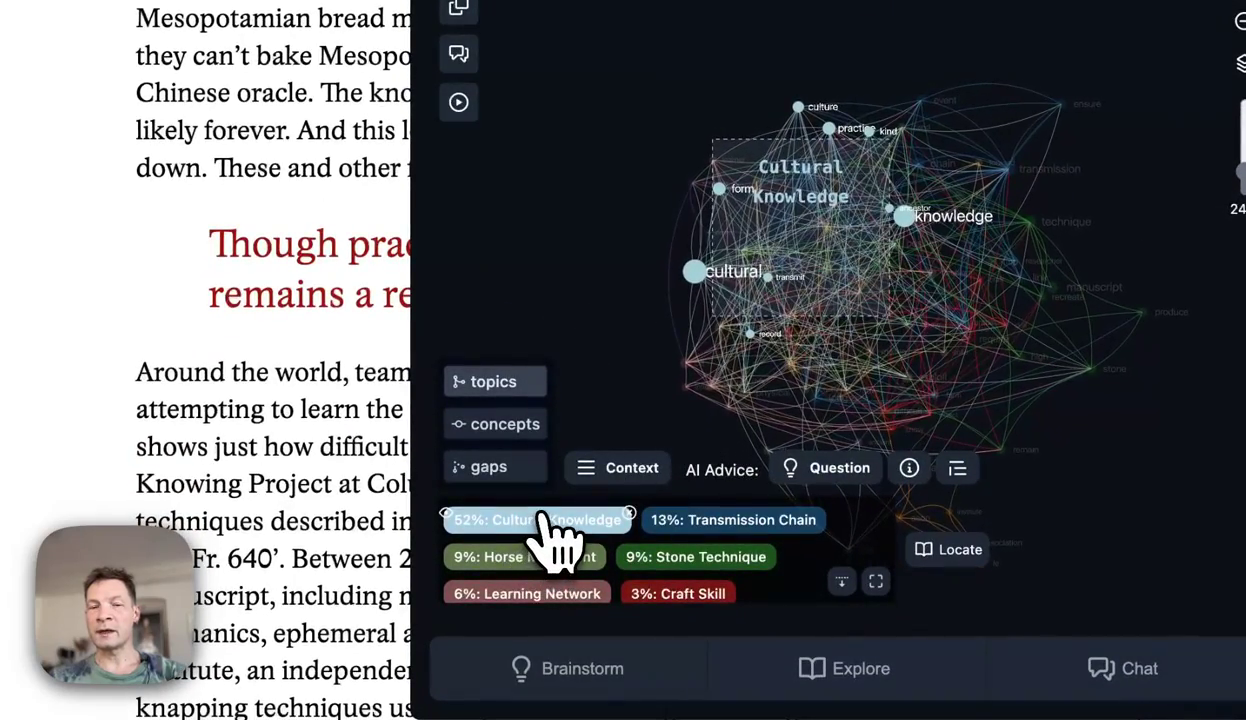
{"action": "left_click", "coordinate": [552, 522]}
{"action": "left_click", "coordinate": [712, 522]}
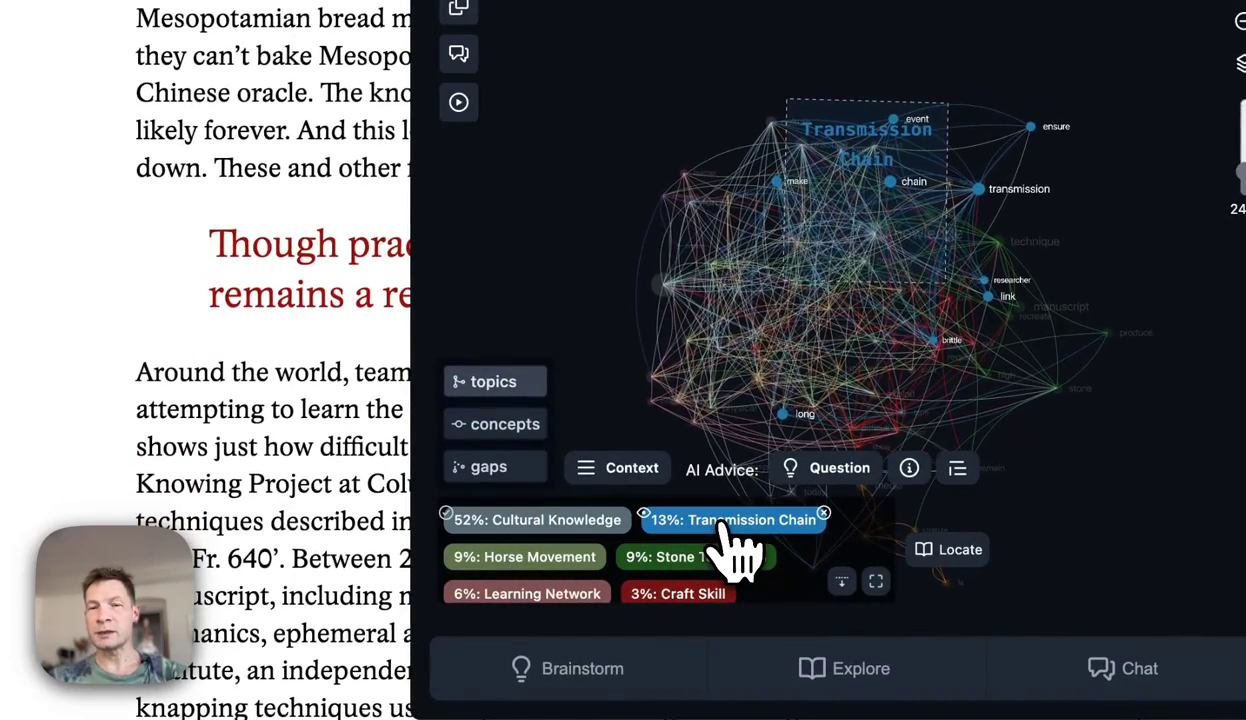
Clear the Transmission Chain highlight and compare the Cultural Knowledge, Transmission Chain, Horse Movement and Stone Technique clusters by highlighting them together.
{"action": "left_click", "coordinate": [724, 524]}
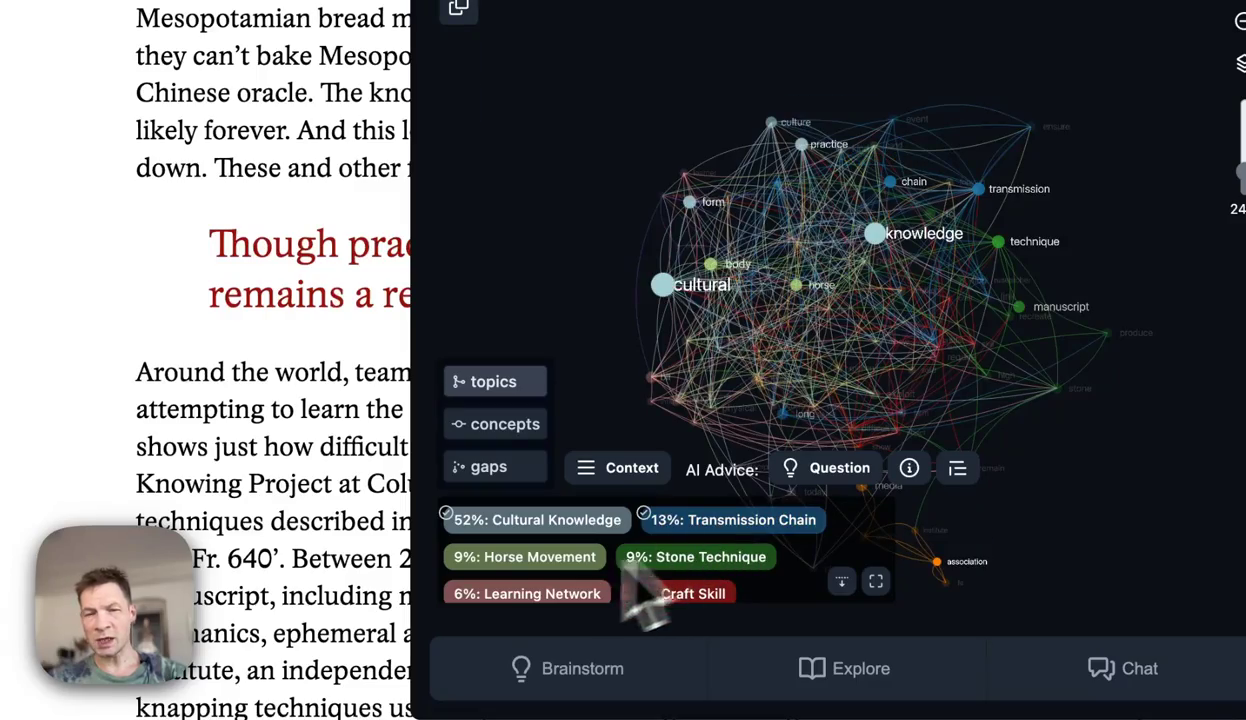
{"action": "left_click", "coordinate": [672, 565]}
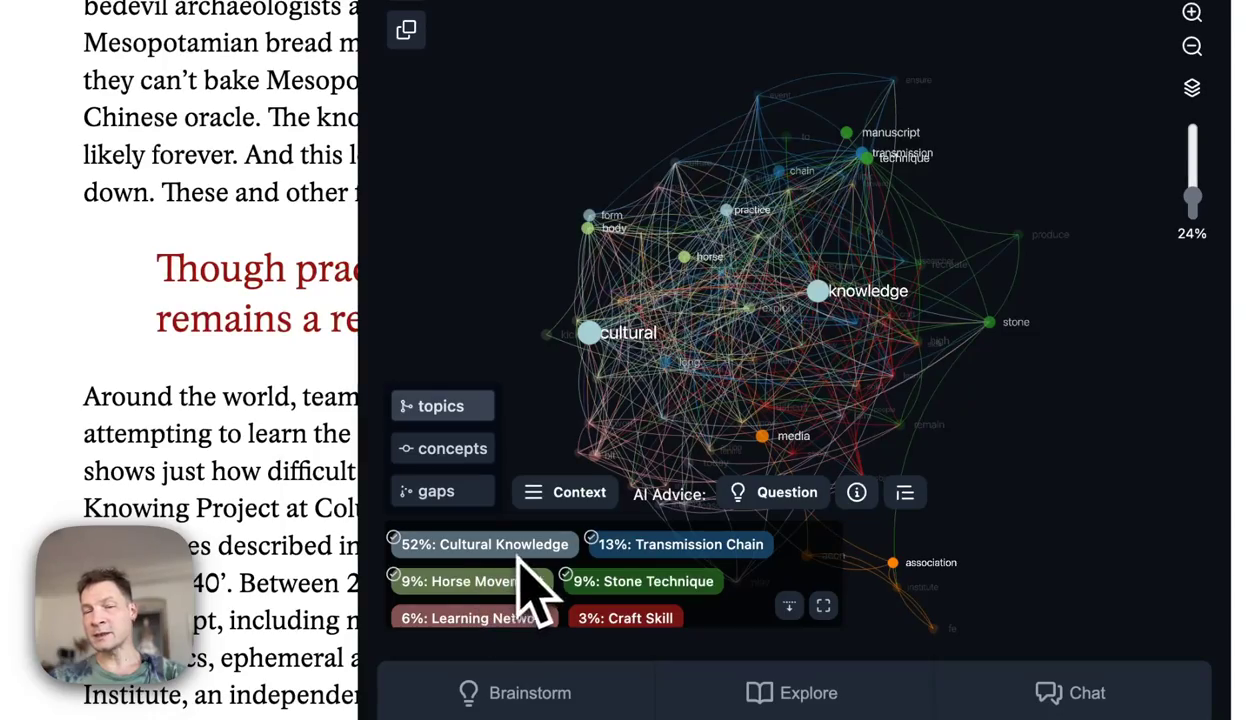
{"action": "left_click", "coordinate": [550, 548]}
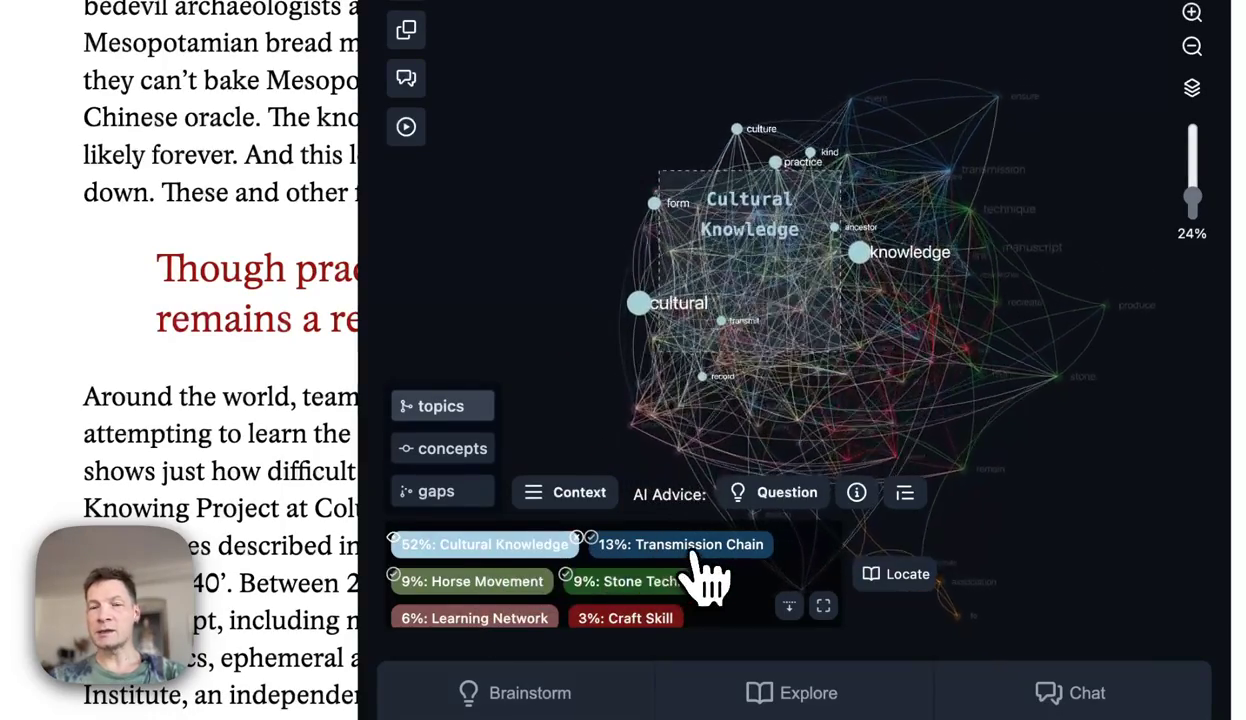
{"action": "left_click", "coordinate": [702, 548]}
{"action": "left_click", "coordinate": [490, 582]}
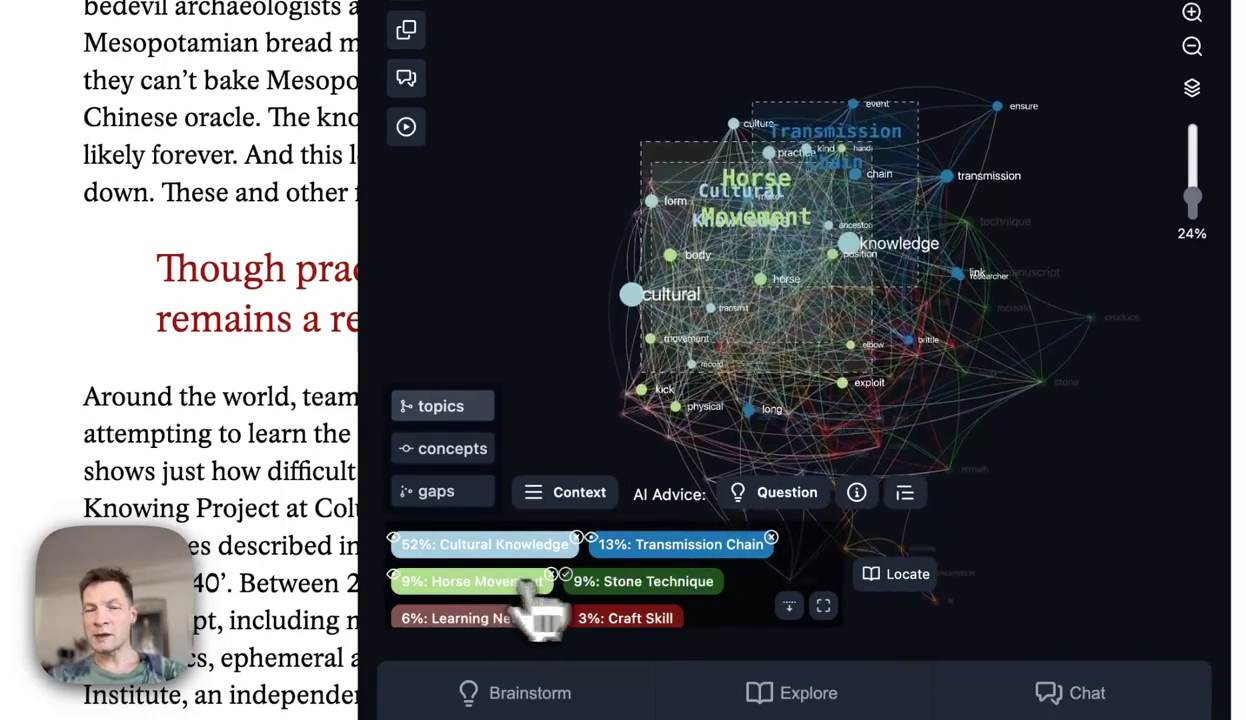
{"action": "left_click", "coordinate": [660, 586]}
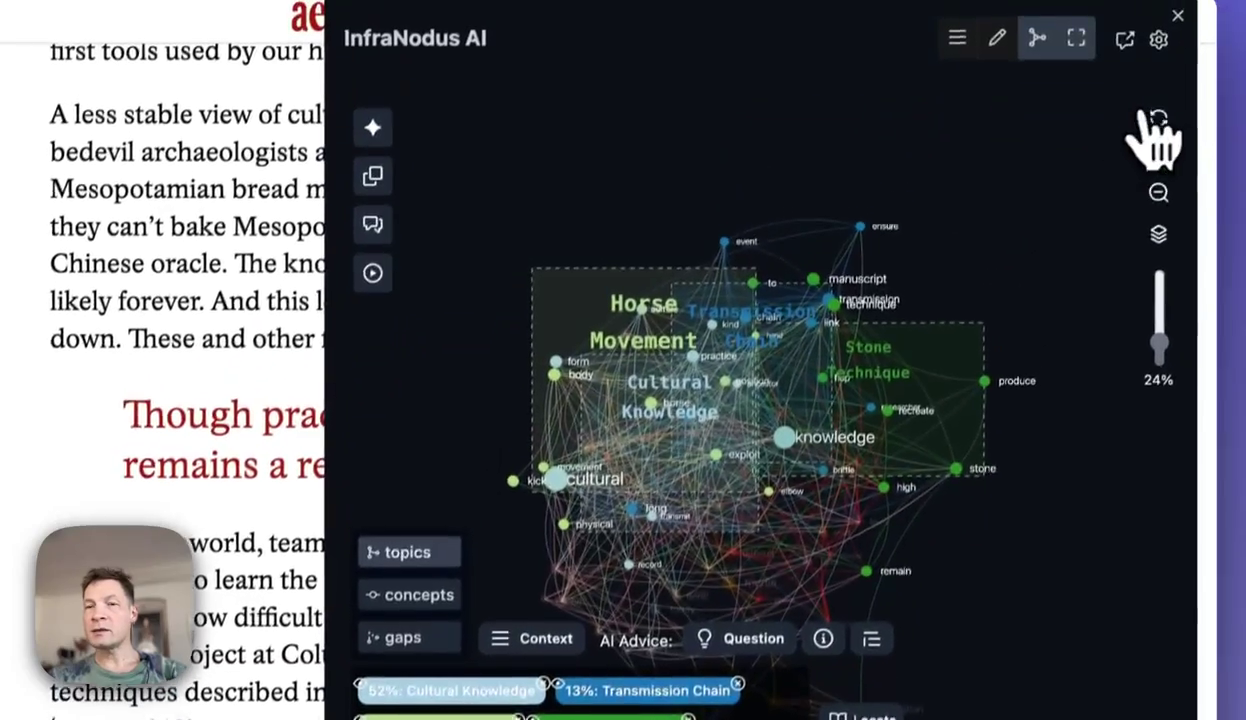
Reset the graph, show the topic clusters again and highlight only Horse Movement.
{"action": "left_click", "coordinate": [1155, 138]}
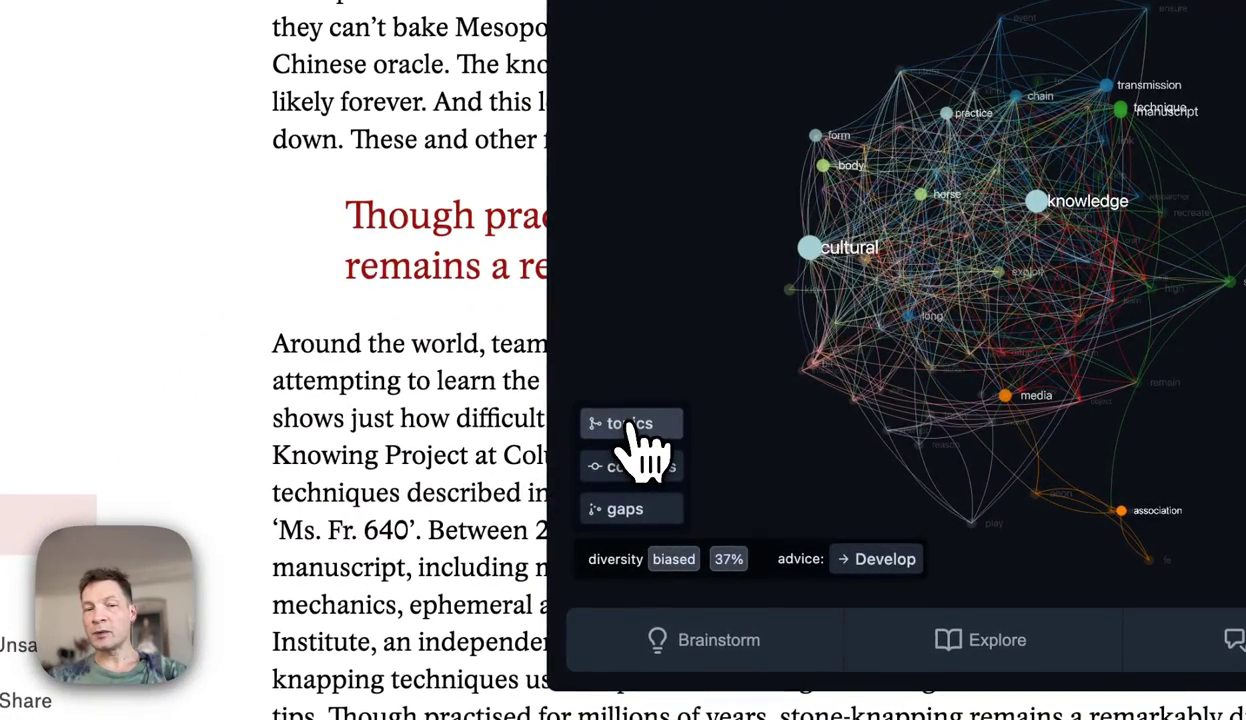
{"action": "left_click", "coordinate": [631, 426]}
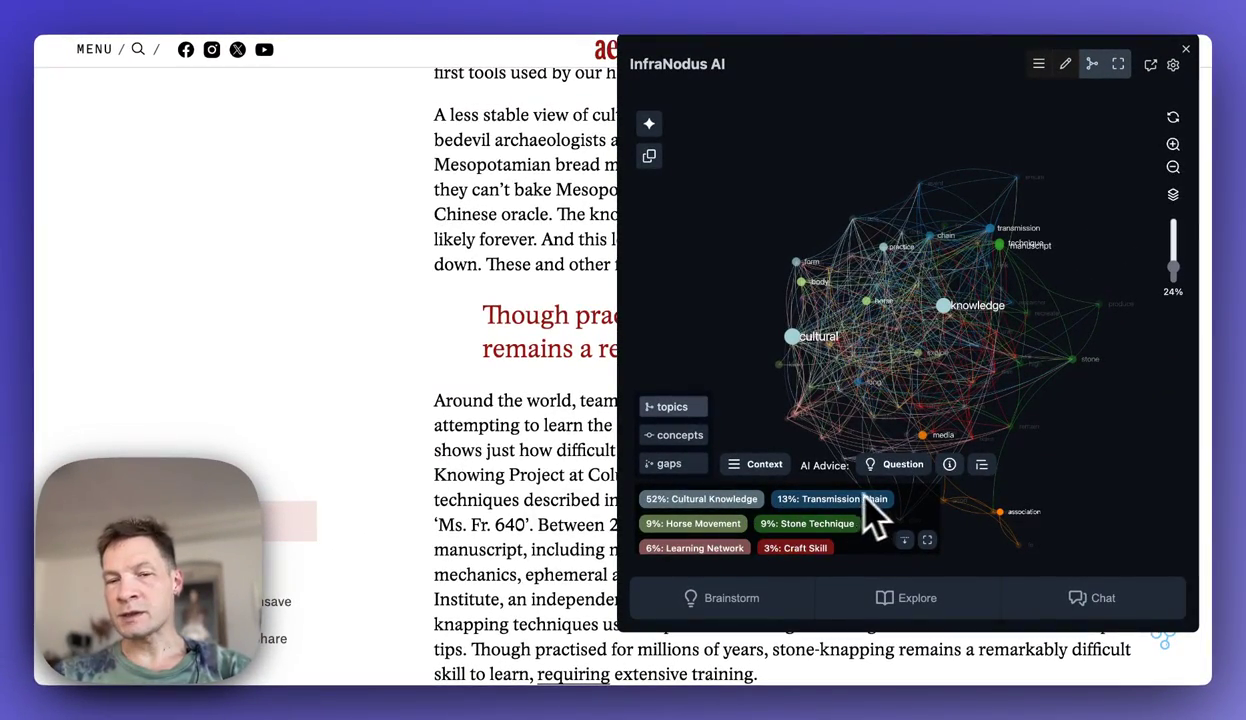
{"action": "left_click", "coordinate": [710, 524]}
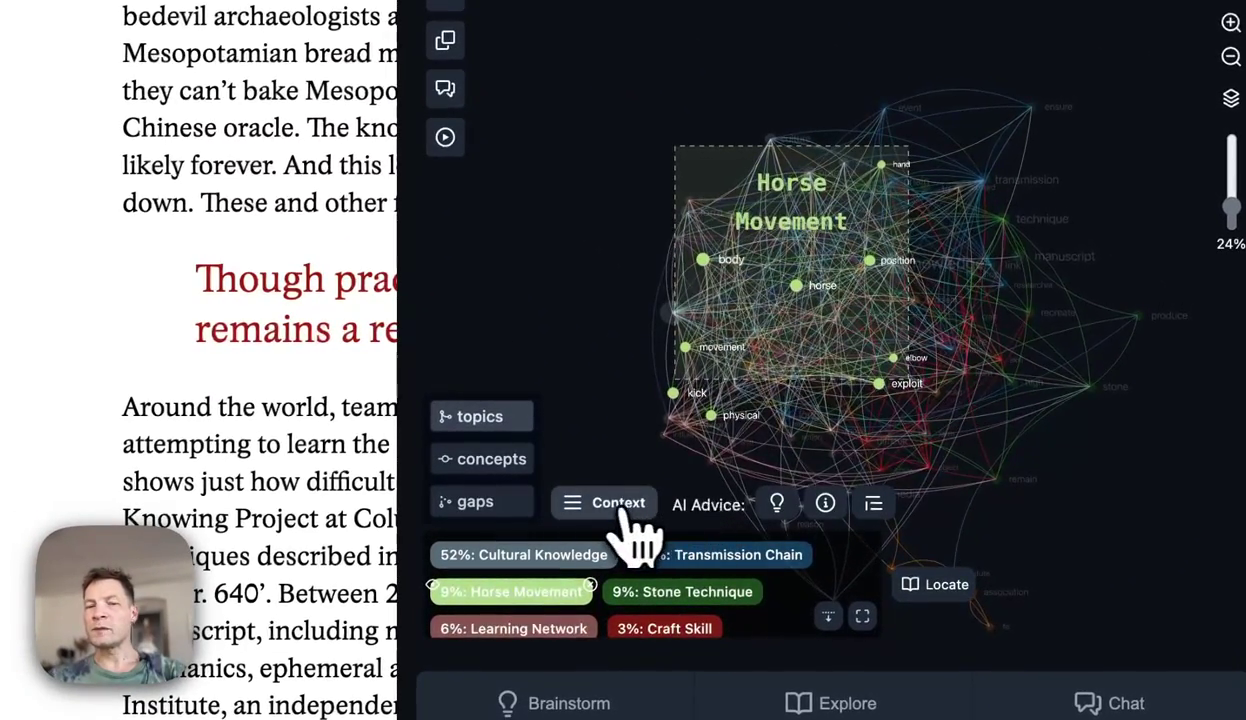
Open the article excerpts behind the Horse Movement cluster and read the first one through.
{"action": "left_click", "coordinate": [620, 504]}
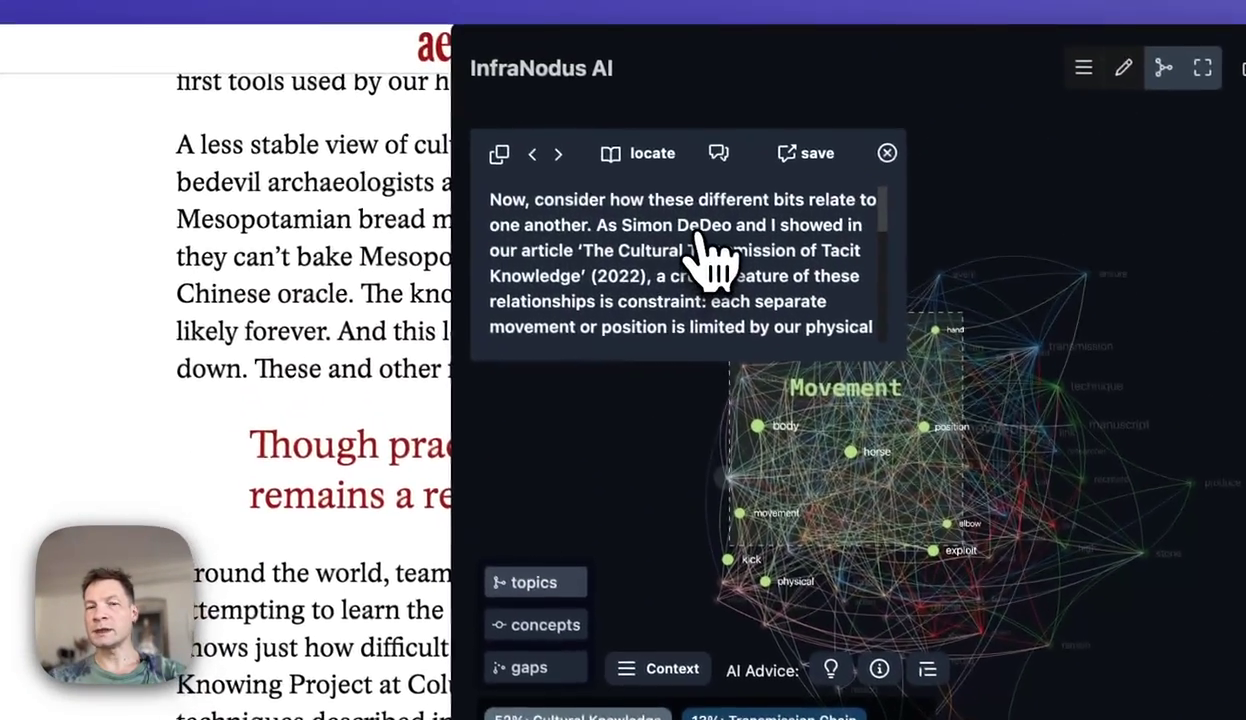
{"action": "scroll", "coordinate": [705, 255], "scroll_direction": "down", "scroll_amount": 3}
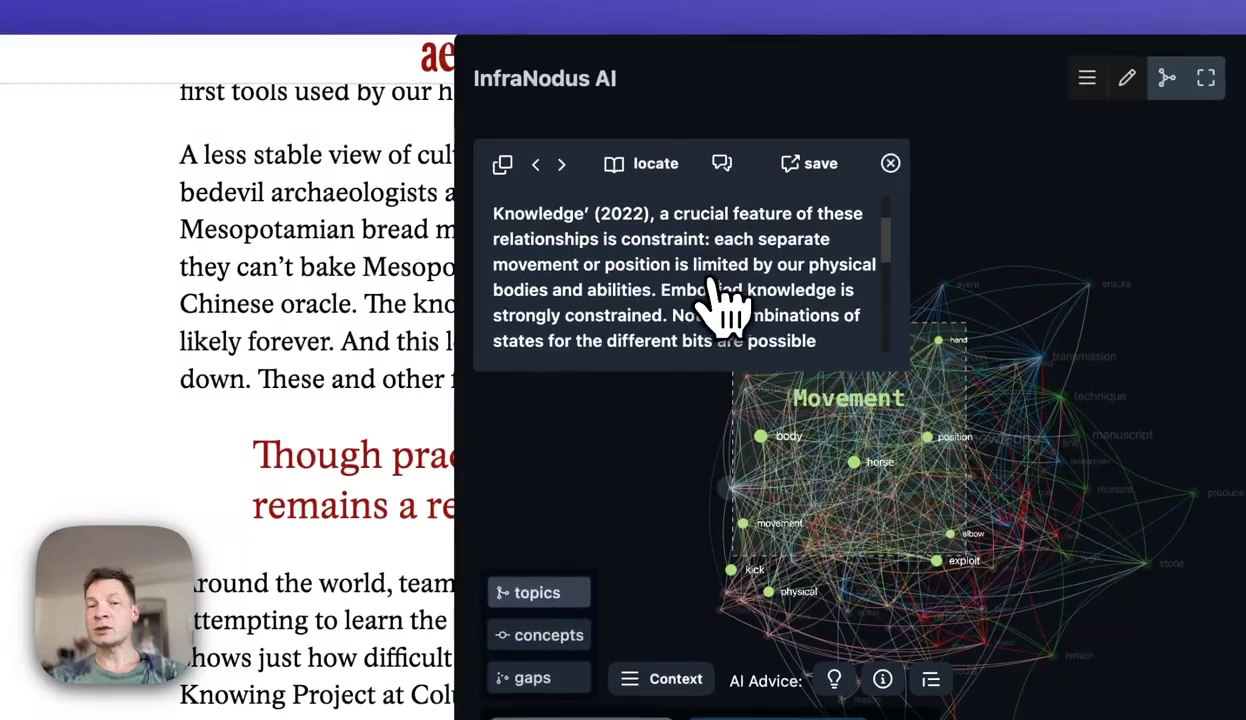
{"action": "scroll", "coordinate": [705, 255], "scroll_direction": "up", "scroll_amount": 3}
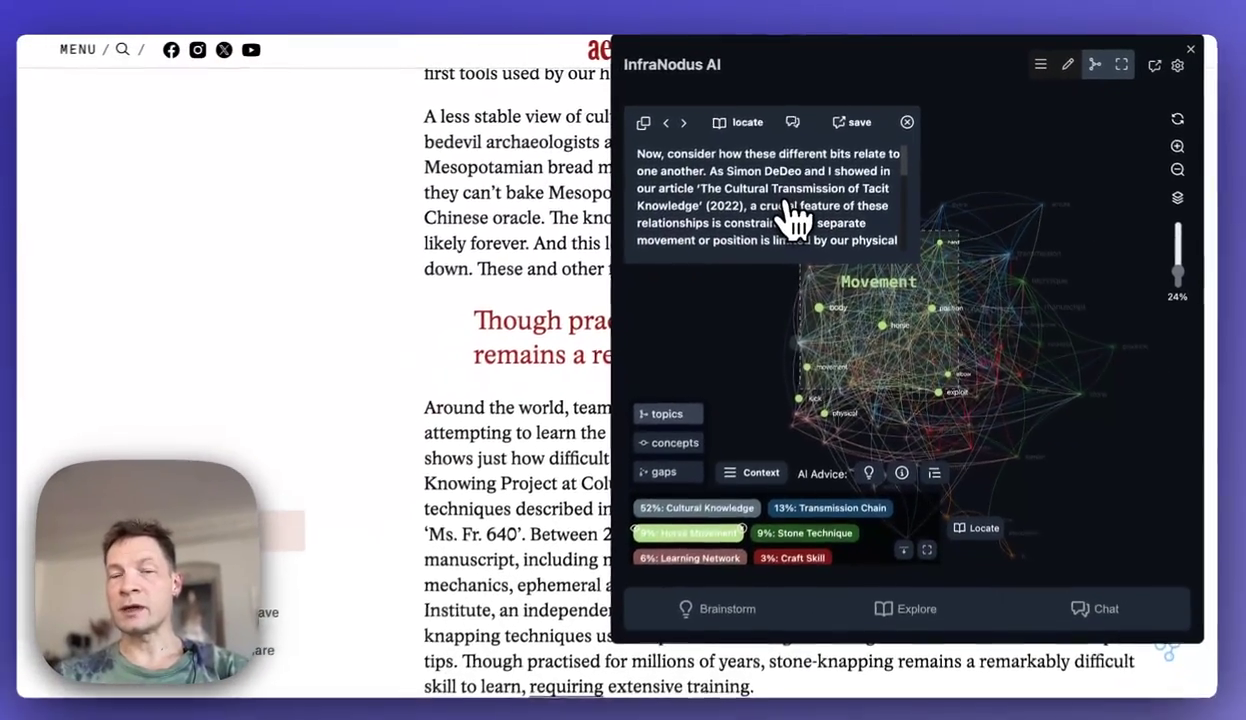
{"action": "scroll", "coordinate": [795, 218], "scroll_direction": "down", "scroll_amount": 5}
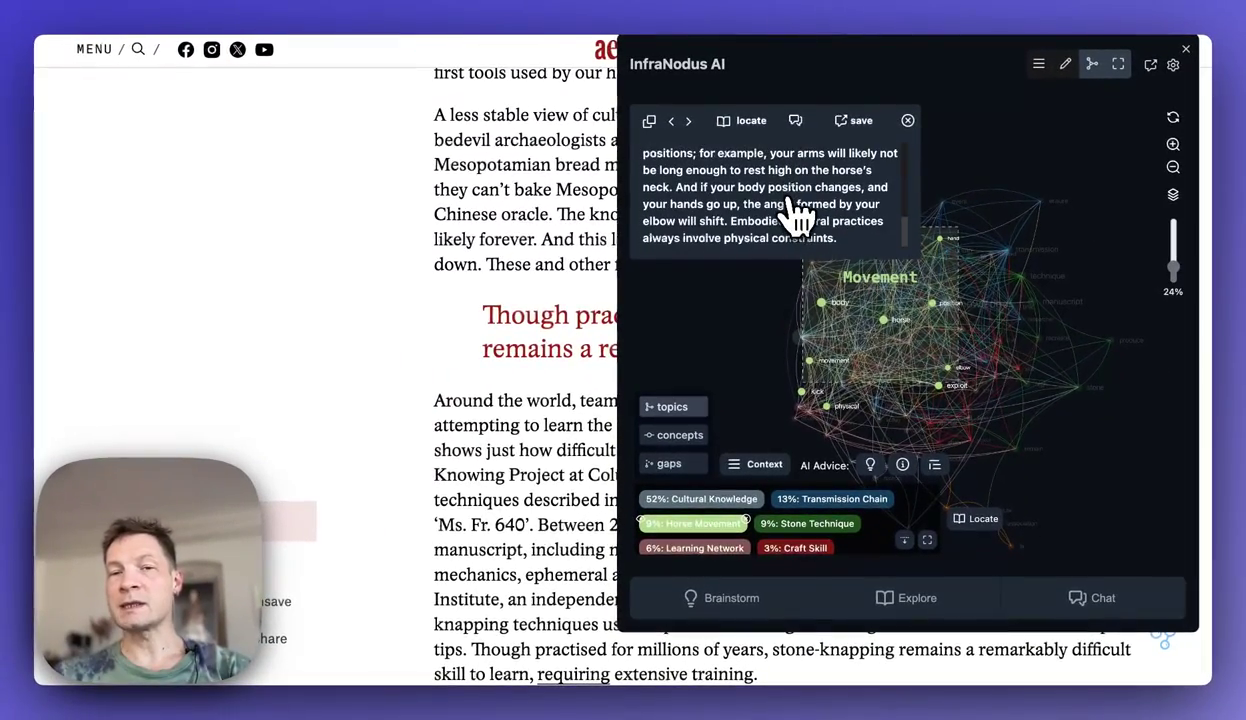
{"action": "scroll", "coordinate": [797, 215], "scroll_direction": "up", "scroll_amount": 5}
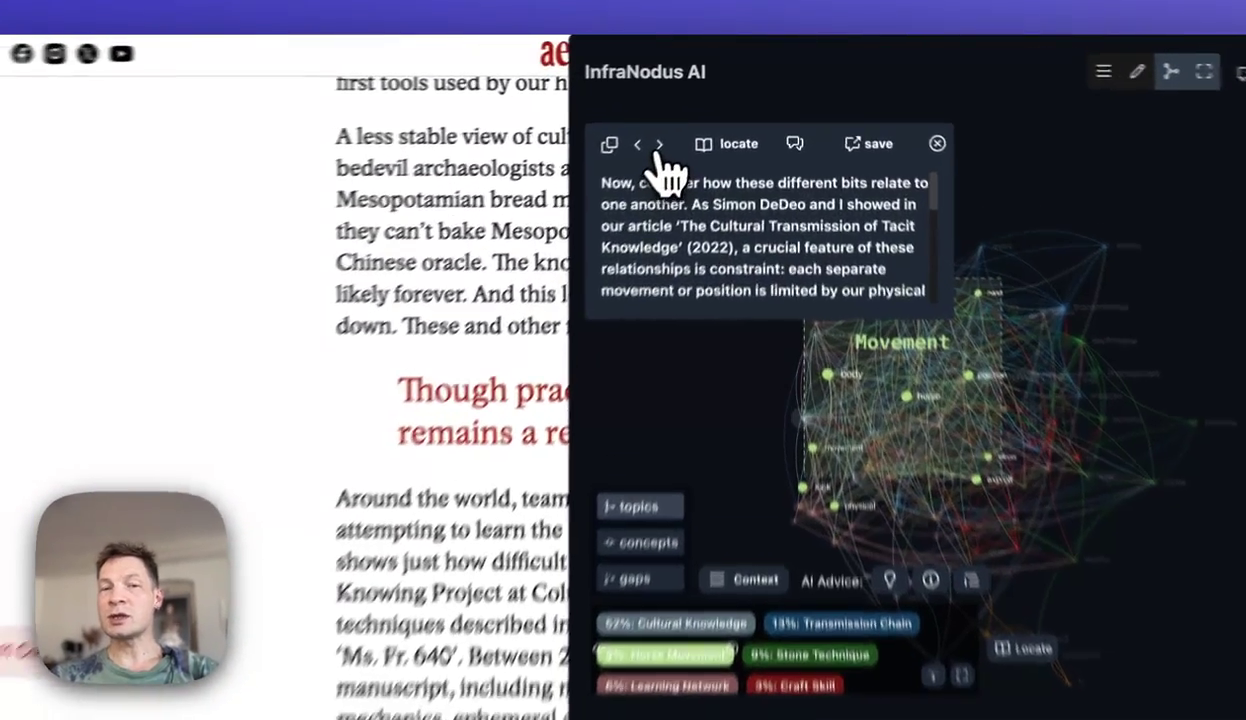
Read a further Horse Movement excerpt about football and context, close the excerpts and clear the cluster highlight.
{"action": "left_click", "coordinate": [688, 121]}
{"action": "left_click", "coordinate": [688, 121]}
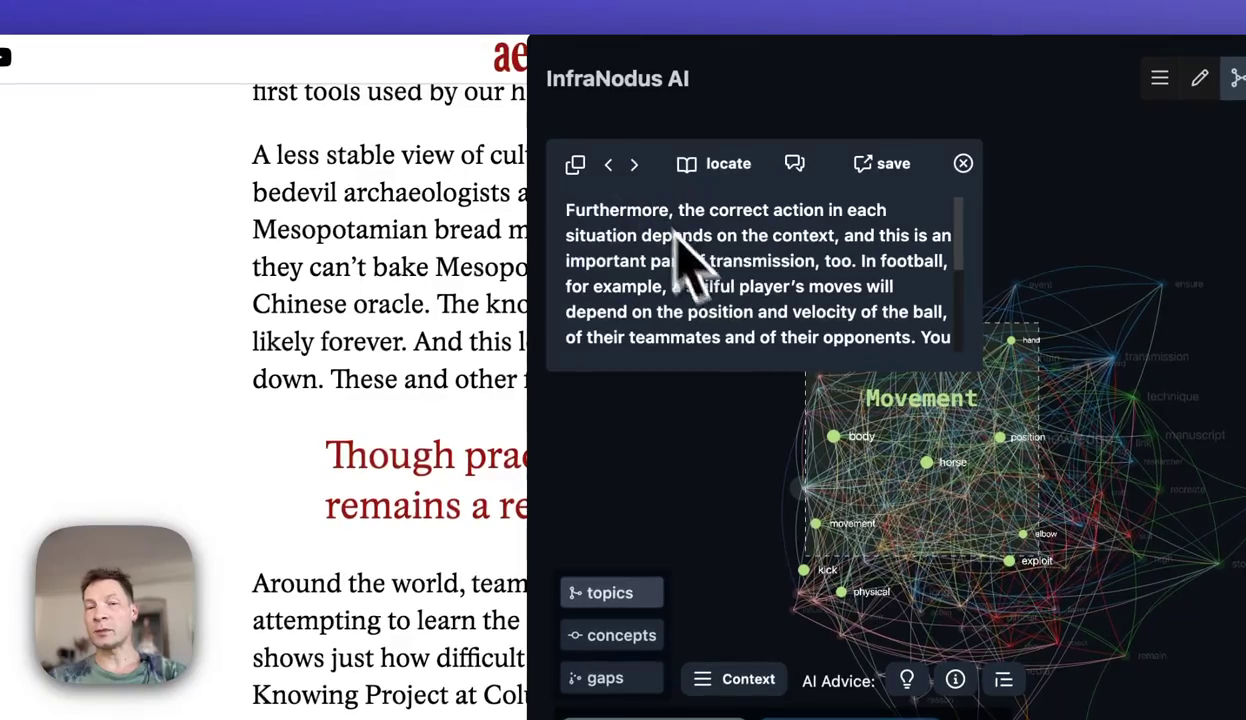
{"action": "scroll", "coordinate": [715, 312], "scroll_direction": "up", "scroll_amount": 1}
{"action": "scroll", "coordinate": [710, 284], "scroll_direction": "down", "scroll_amount": 2}
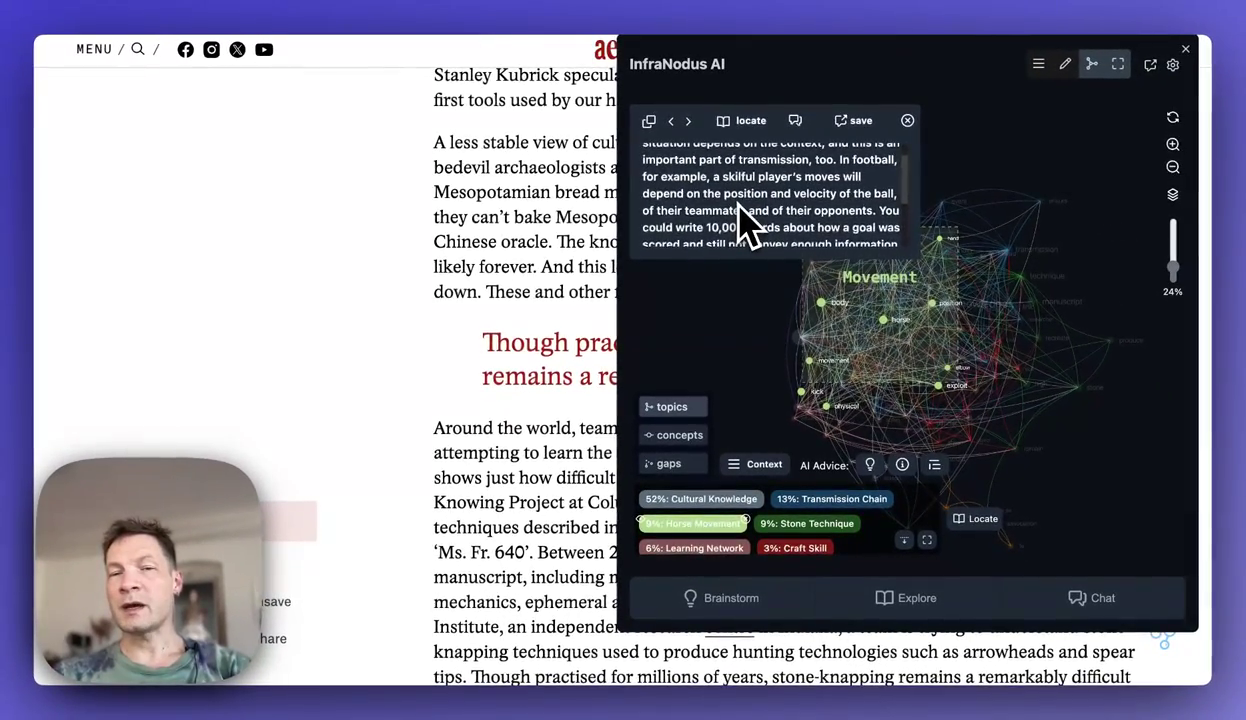
{"action": "scroll", "coordinate": [745, 222], "scroll_direction": "up", "scroll_amount": 2}
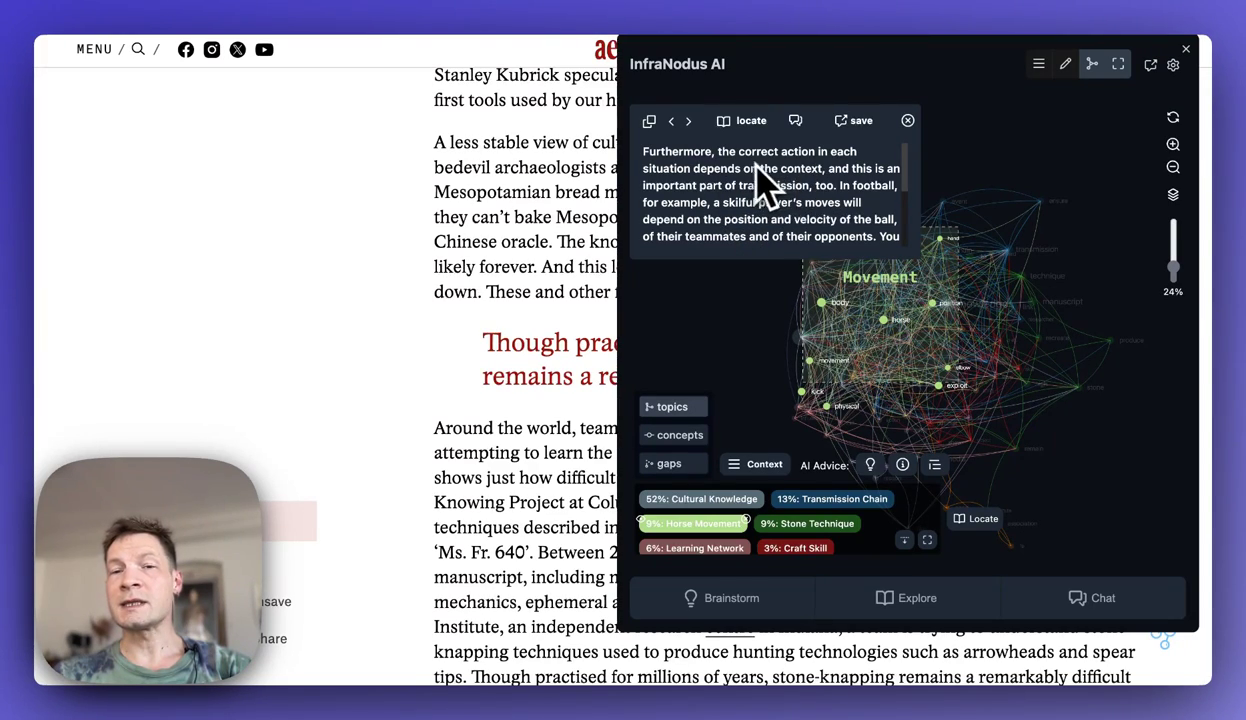
{"action": "scroll", "coordinate": [770, 220], "scroll_direction": "down", "scroll_amount": 1}
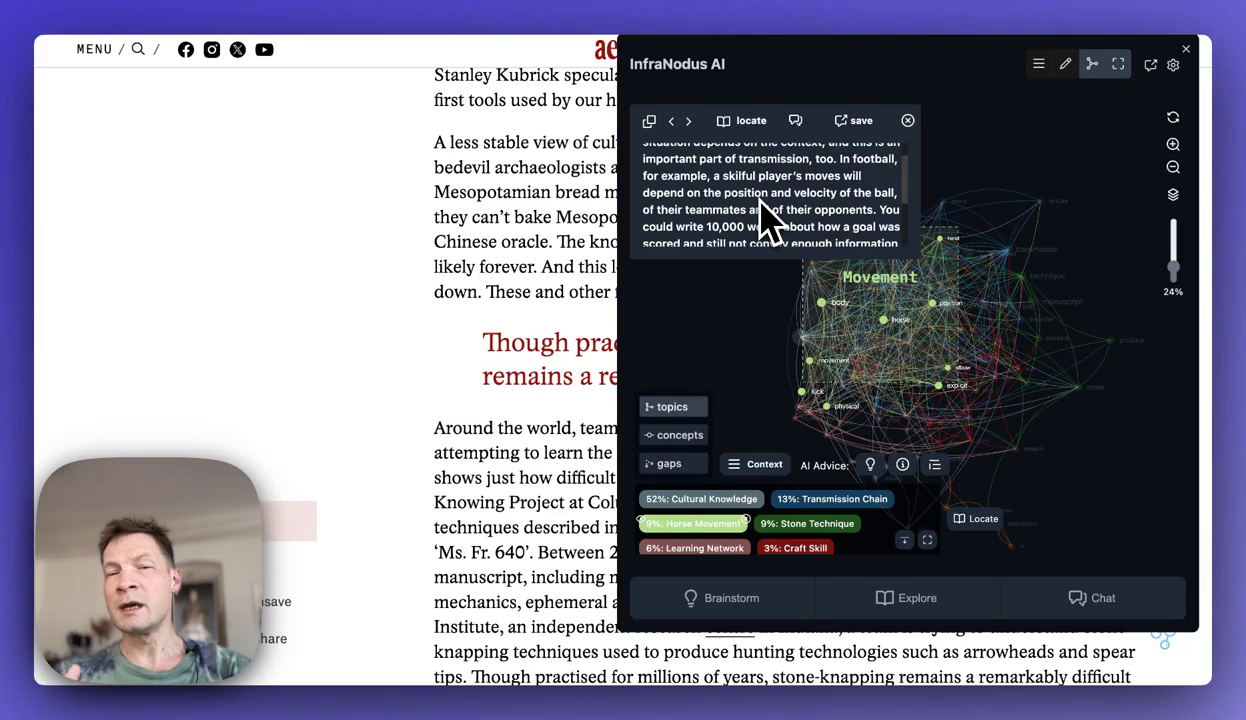
{"action": "scroll", "coordinate": [768, 218], "scroll_direction": "down", "scroll_amount": 1}
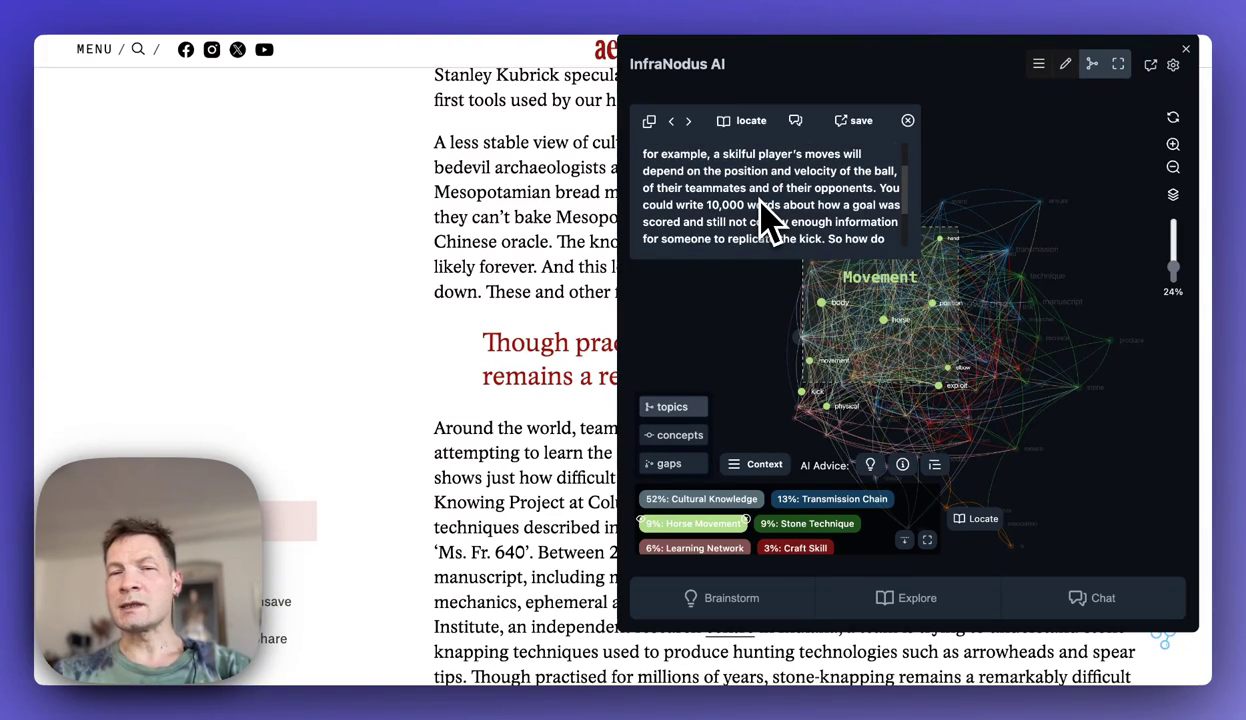
{"action": "scroll", "coordinate": [760, 200], "scroll_direction": "down", "scroll_amount": 2}
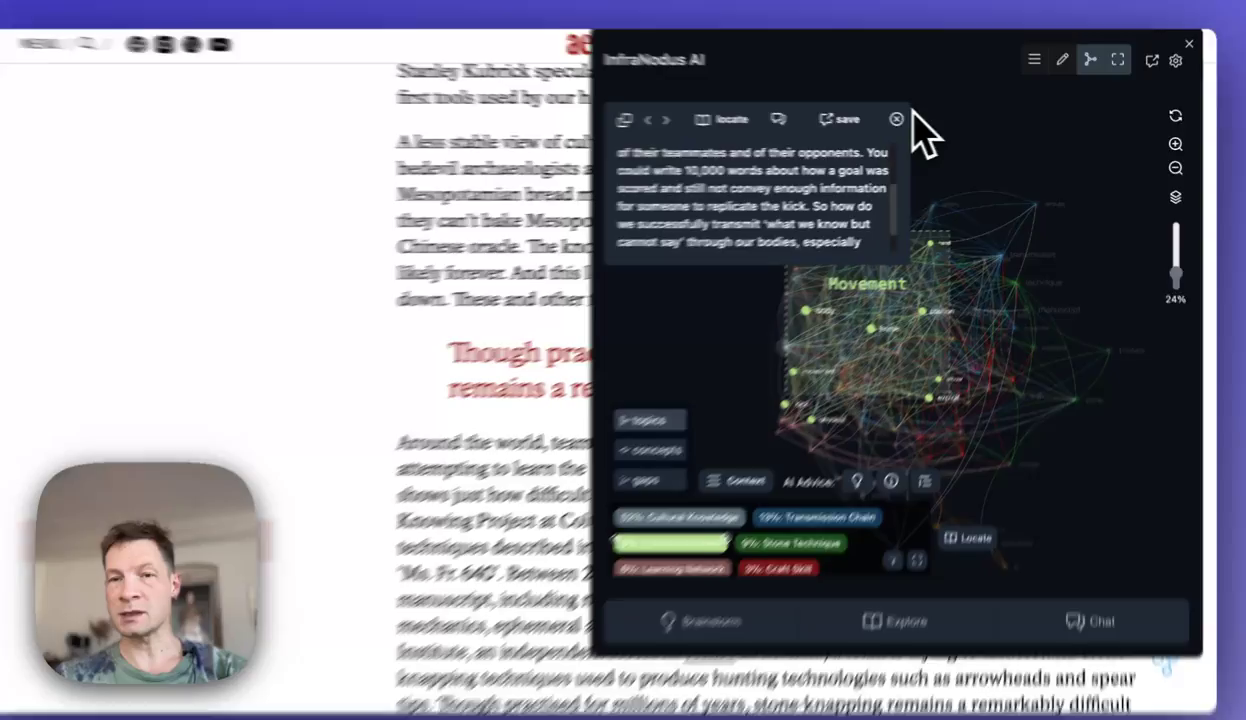
{"action": "left_click", "coordinate": [907, 120]}
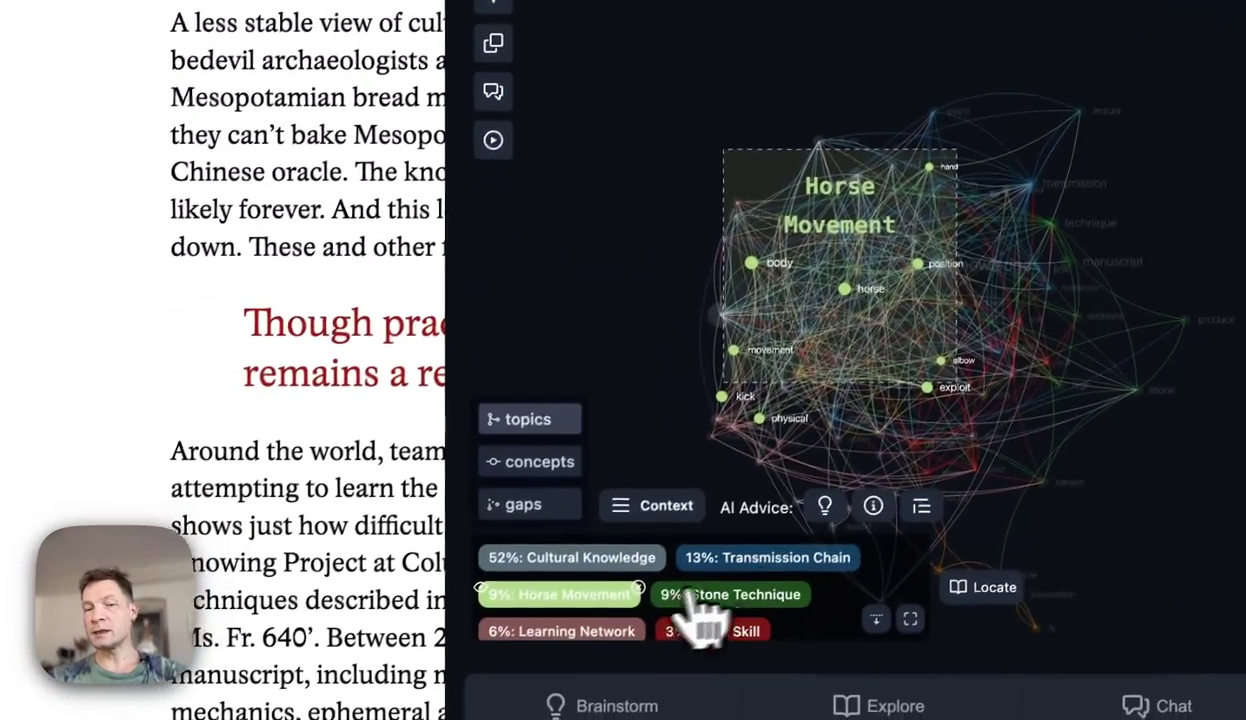
{"action": "left_click", "coordinate": [600, 590]}
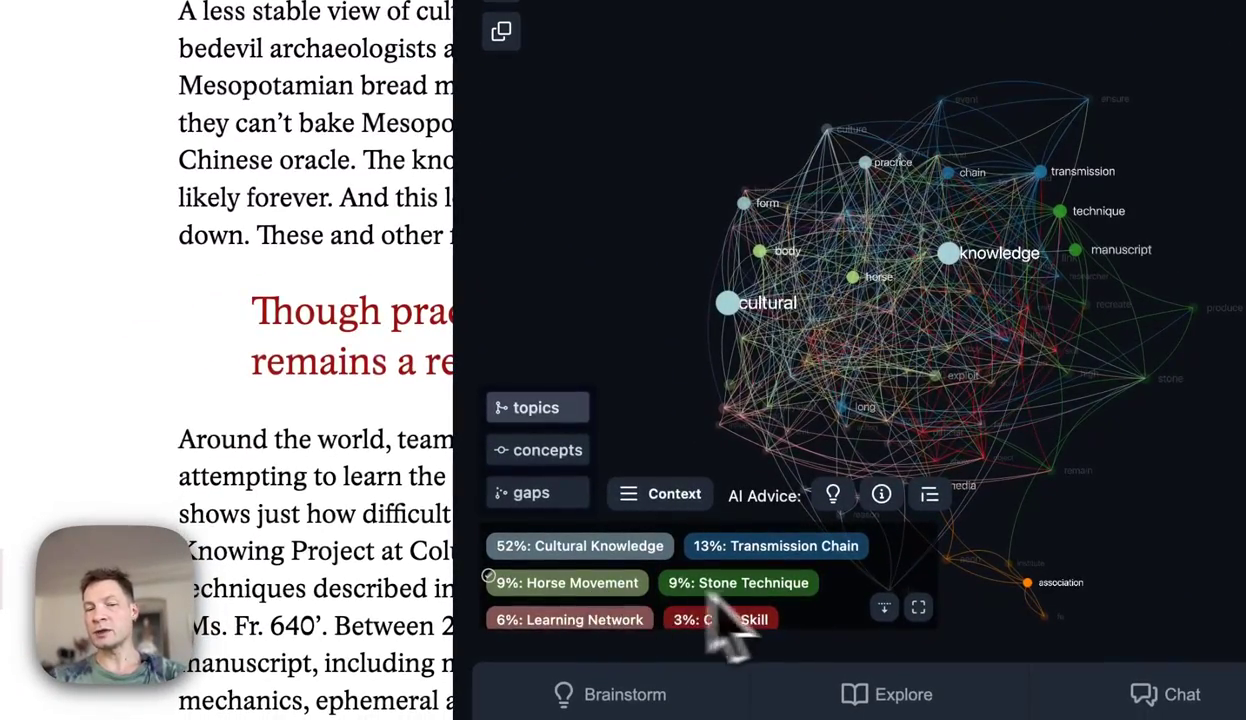
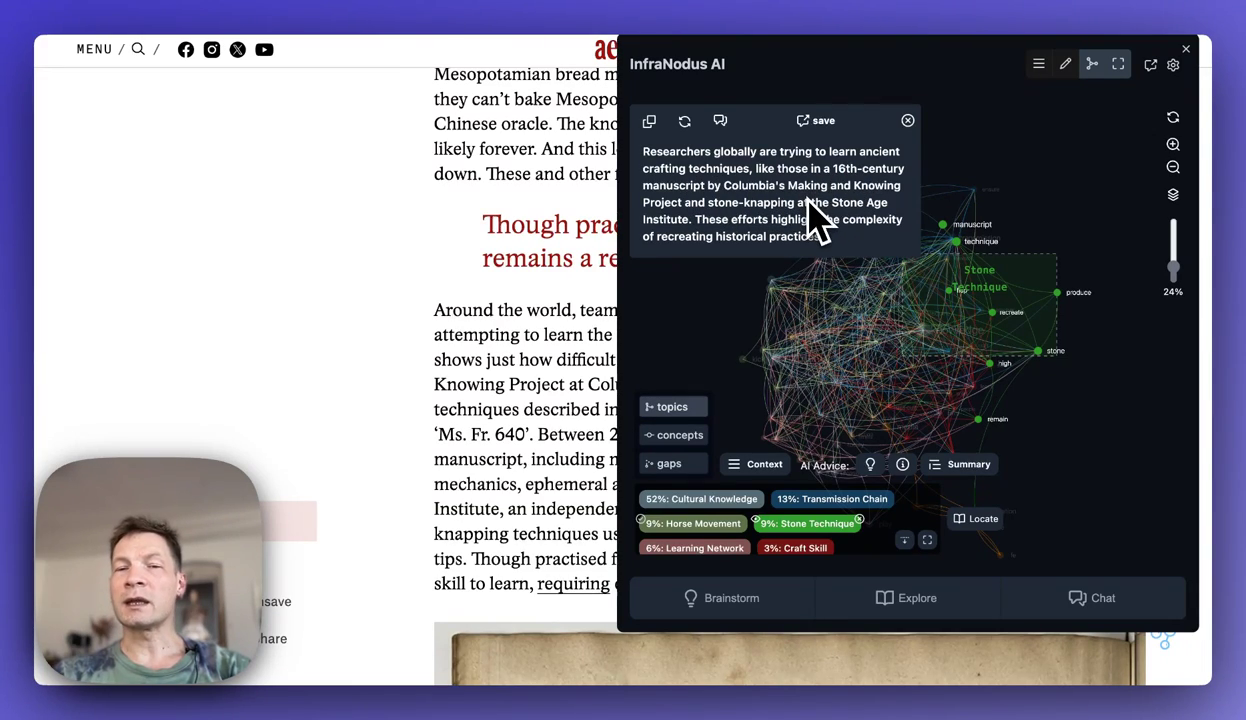
Read and close the AI summary of the Stone Technique cluster, and read the cluster's first source excerpt.
{"action": "scroll", "coordinate": [815, 215], "scroll_direction": "down", "scroll_amount": 1}
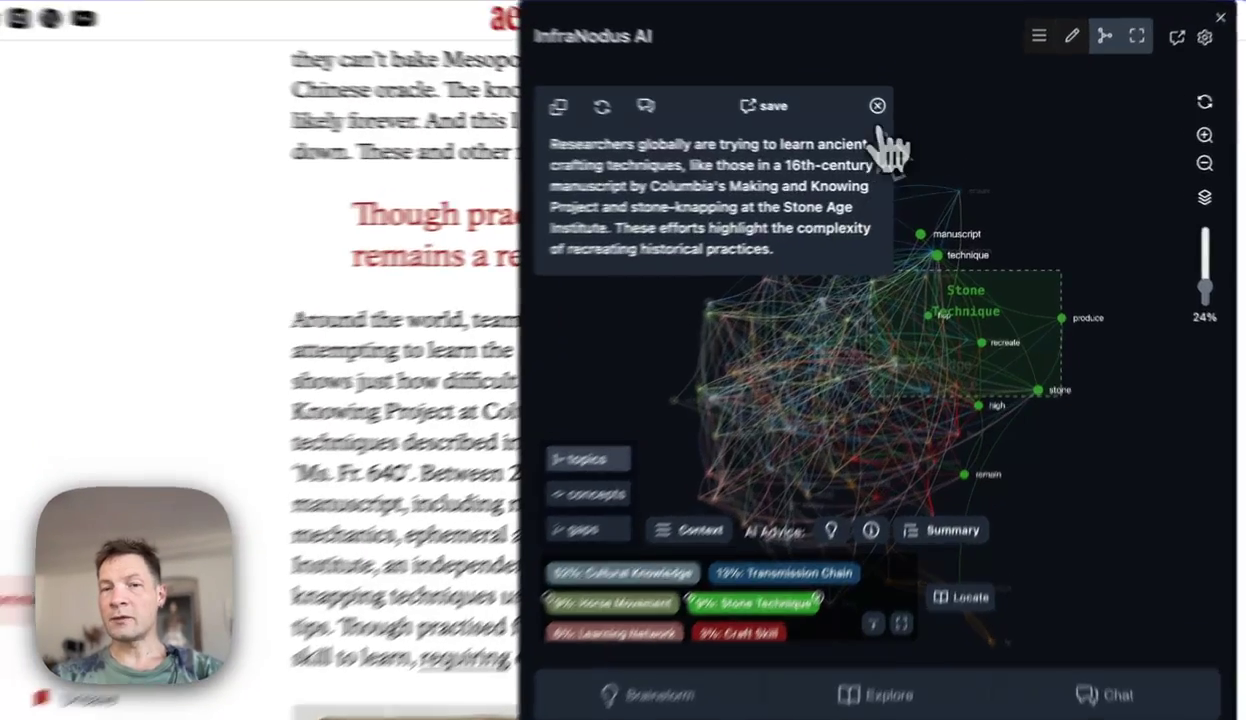
{"action": "left_click", "coordinate": [907, 120]}
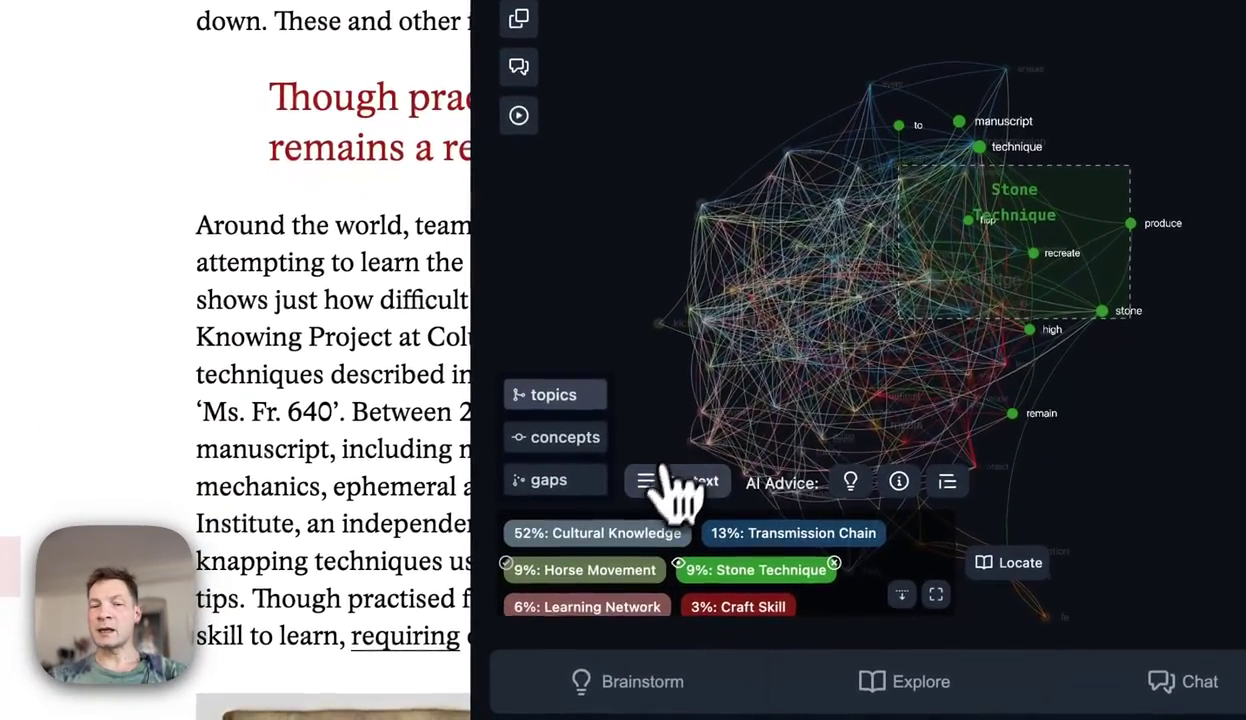
{"action": "left_click", "coordinate": [668, 502]}
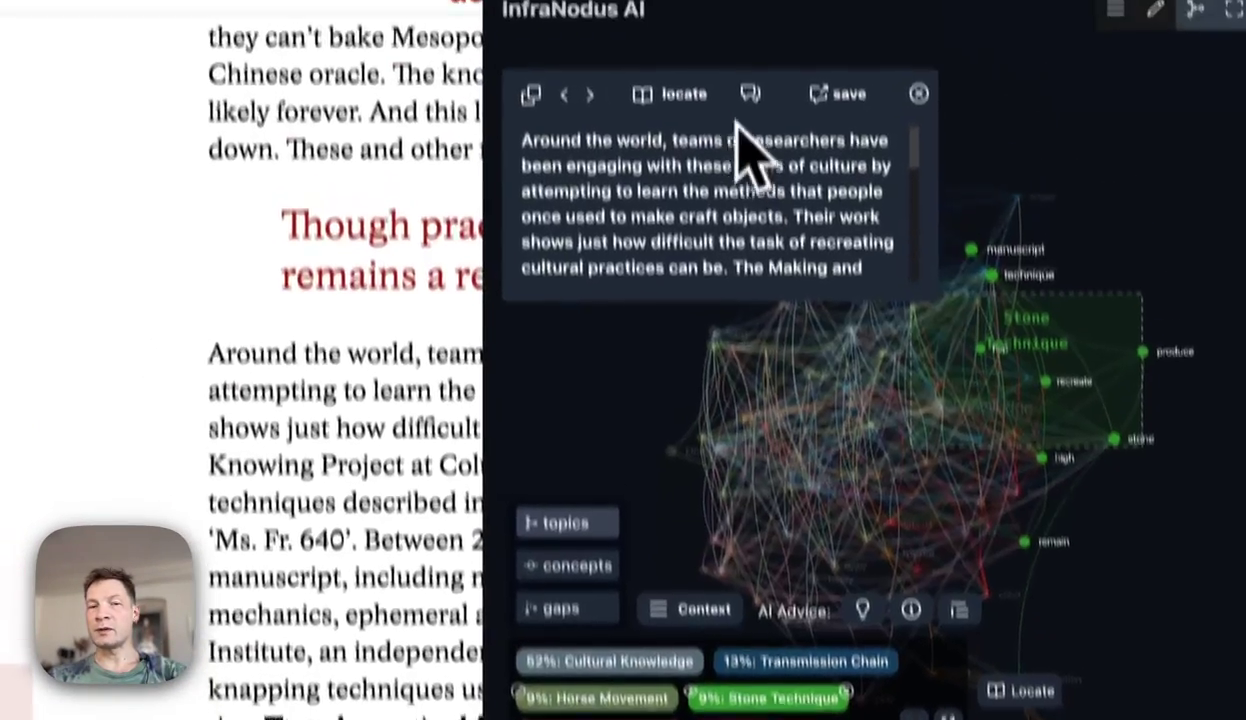
{"action": "scroll", "coordinate": [697, 115], "scroll_direction": "down", "scroll_amount": 1}
{"action": "scroll", "coordinate": [724, 282], "scroll_direction": "down", "scroll_amount": 5}
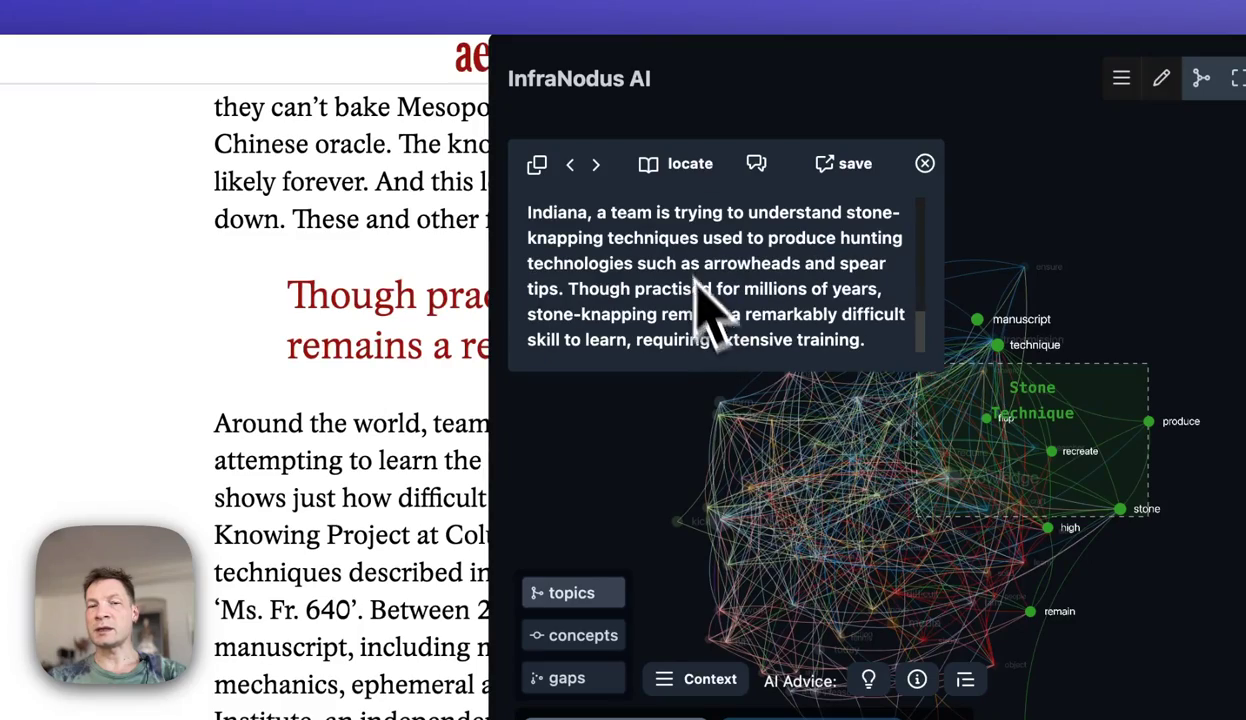
Browse through the remaining Stone Technique excerpts and reread the long passage about research teams recreating craft techniques.
{"action": "left_click", "coordinate": [598, 168]}
{"action": "left_click", "coordinate": [597, 168]}
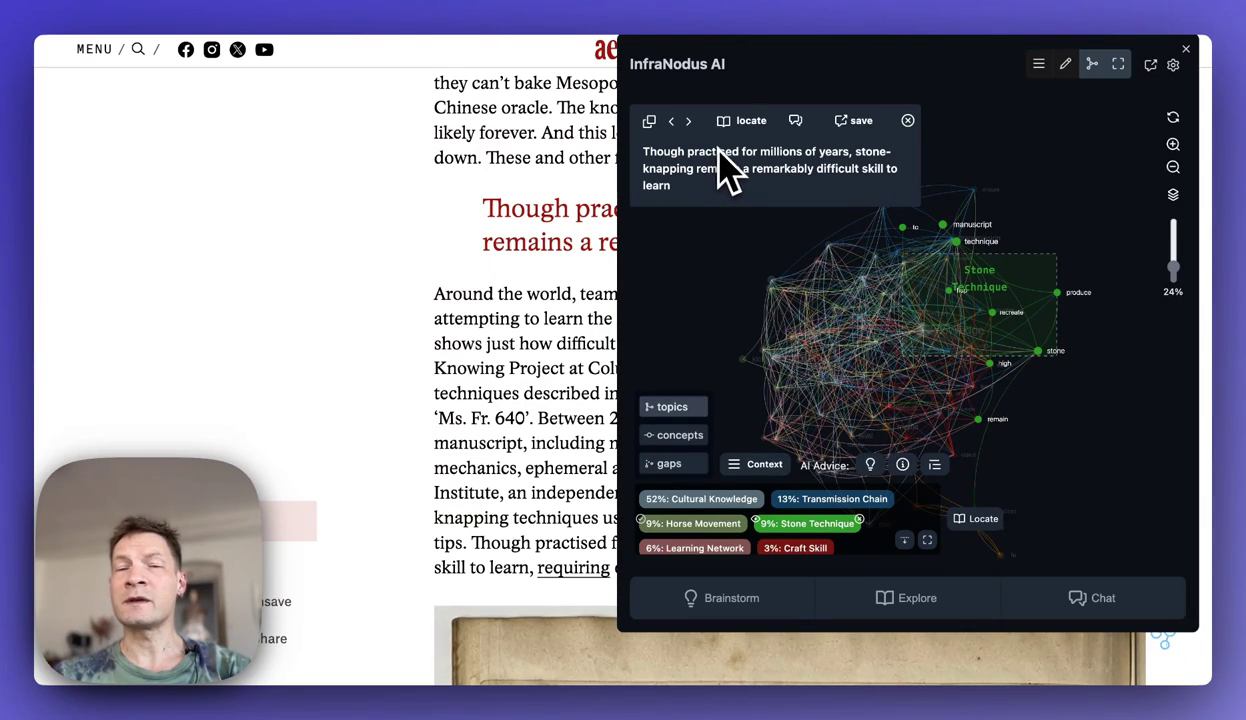
{"action": "left_click", "coordinate": [688, 121]}
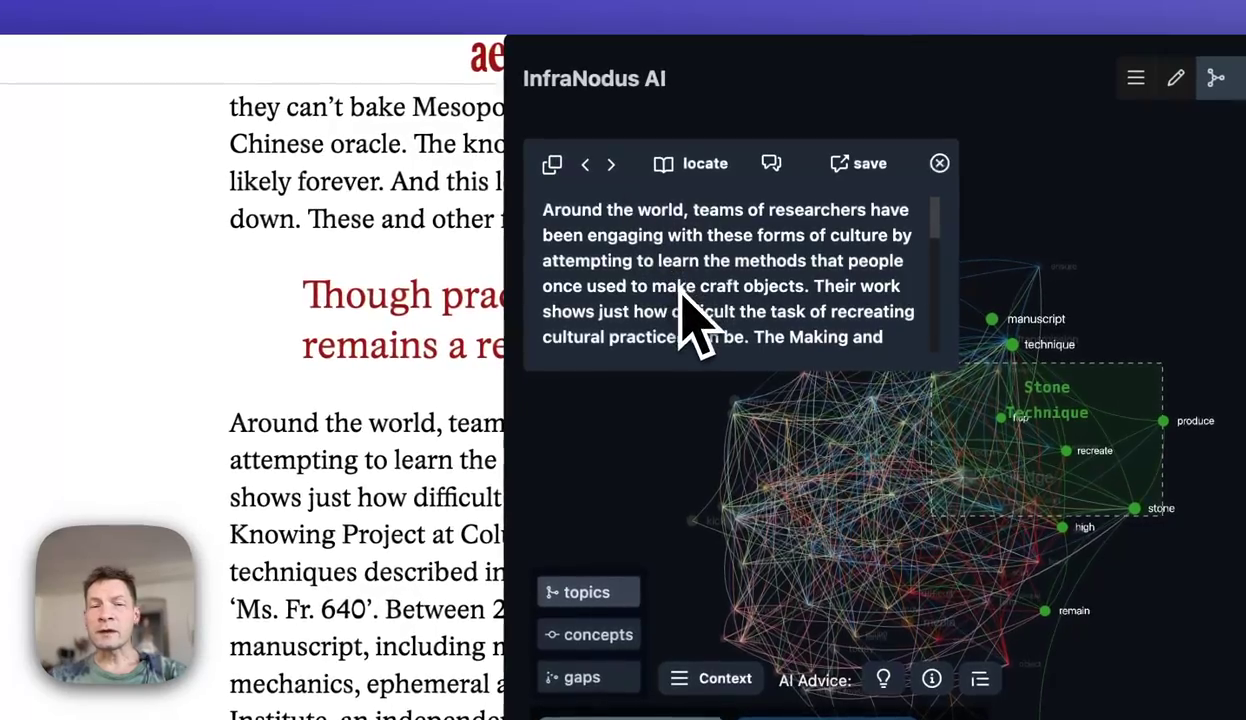
{"action": "scroll", "coordinate": [745, 310], "scroll_direction": "down", "scroll_amount": 1}
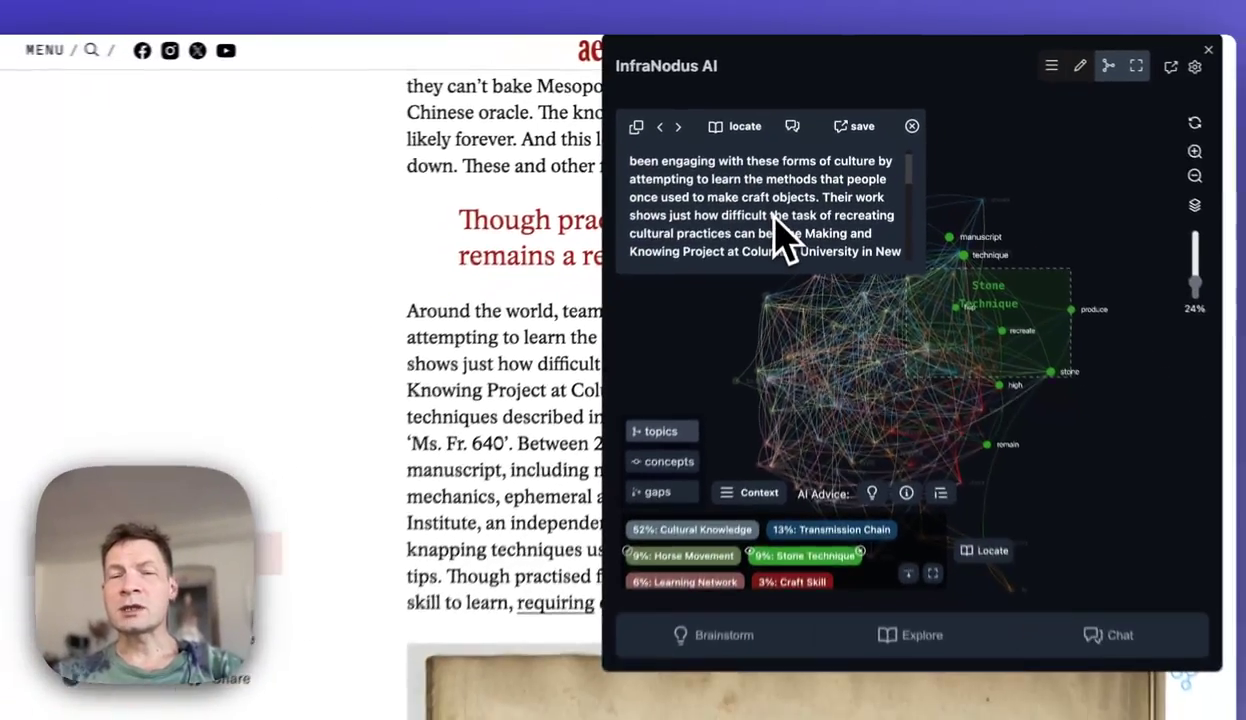
{"action": "scroll", "coordinate": [757, 232], "scroll_direction": "down", "scroll_amount": 5}
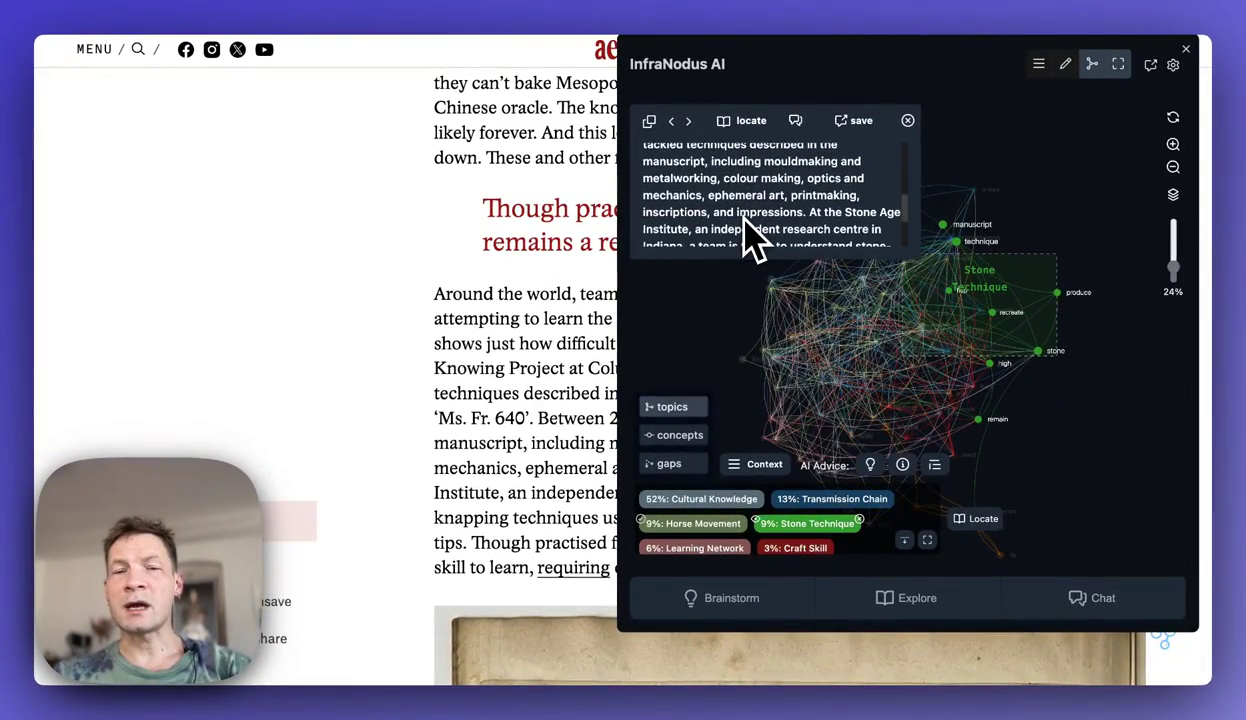
{"action": "scroll", "coordinate": [755, 232], "scroll_direction": "down", "scroll_amount": 2}
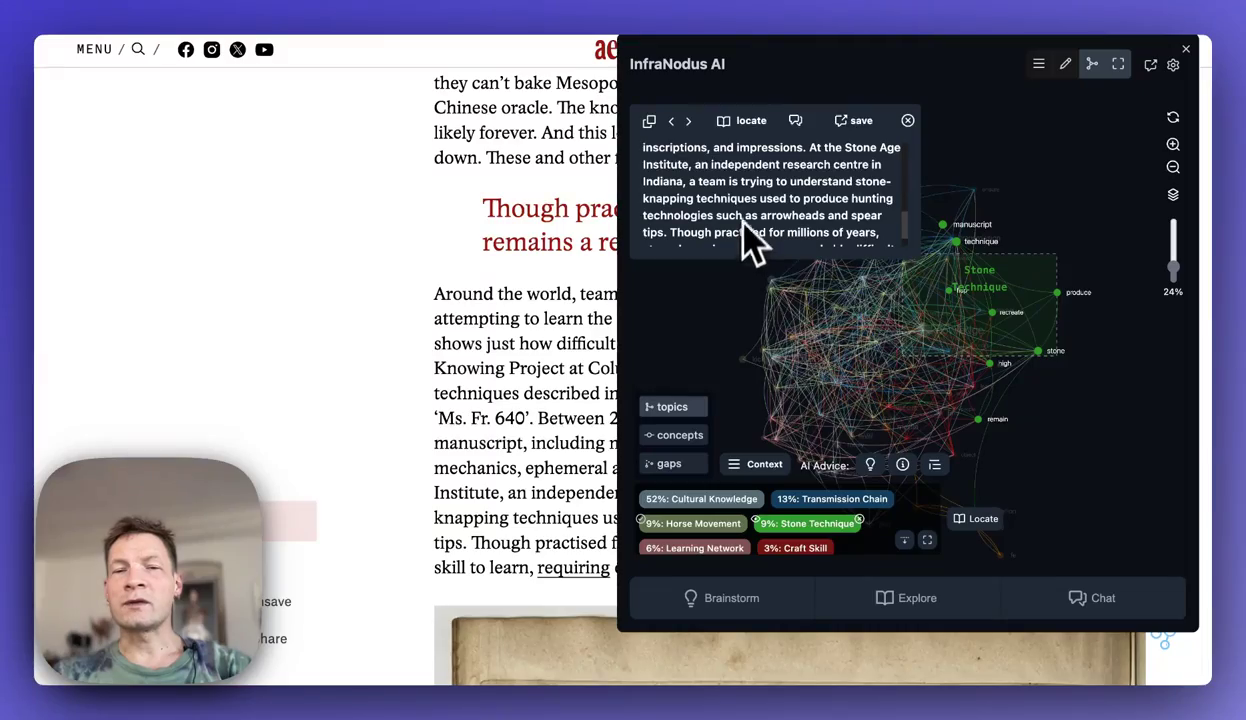
{"action": "left_click", "coordinate": [688, 120]}
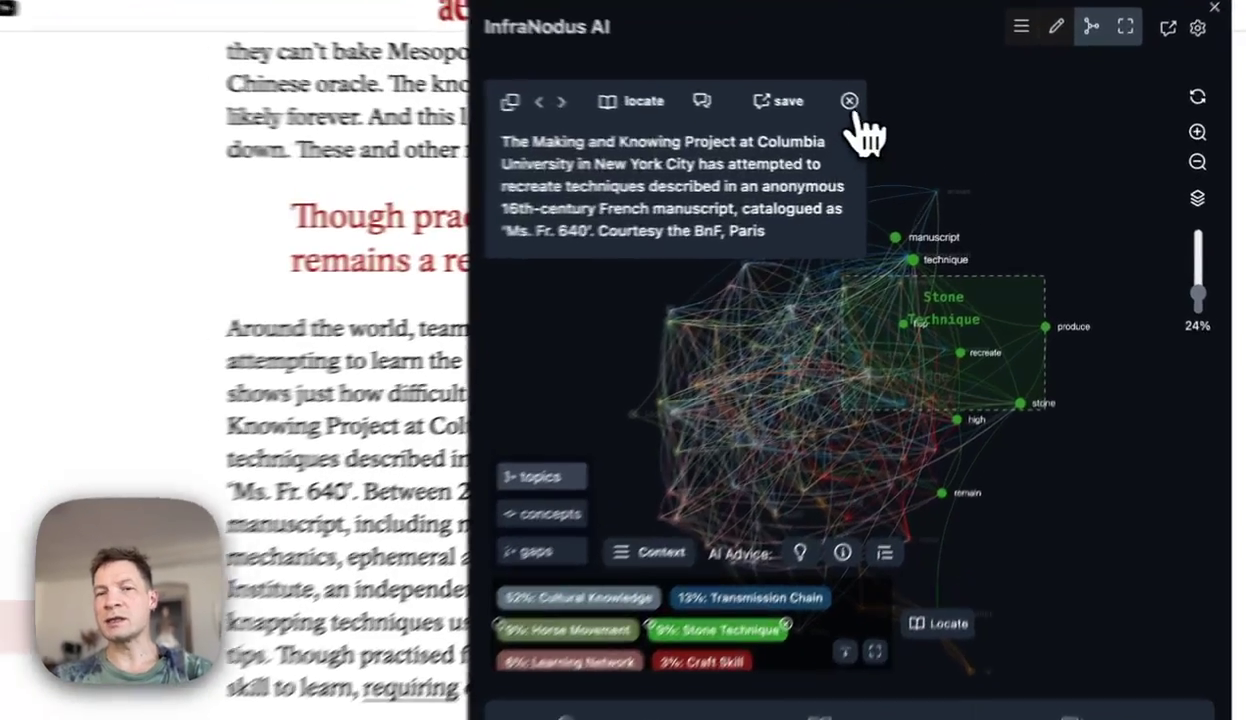
Close the excerpts, clear the Stone Technique highlight and skim the article down to the manuscript image.
{"action": "left_click", "coordinate": [907, 120]}
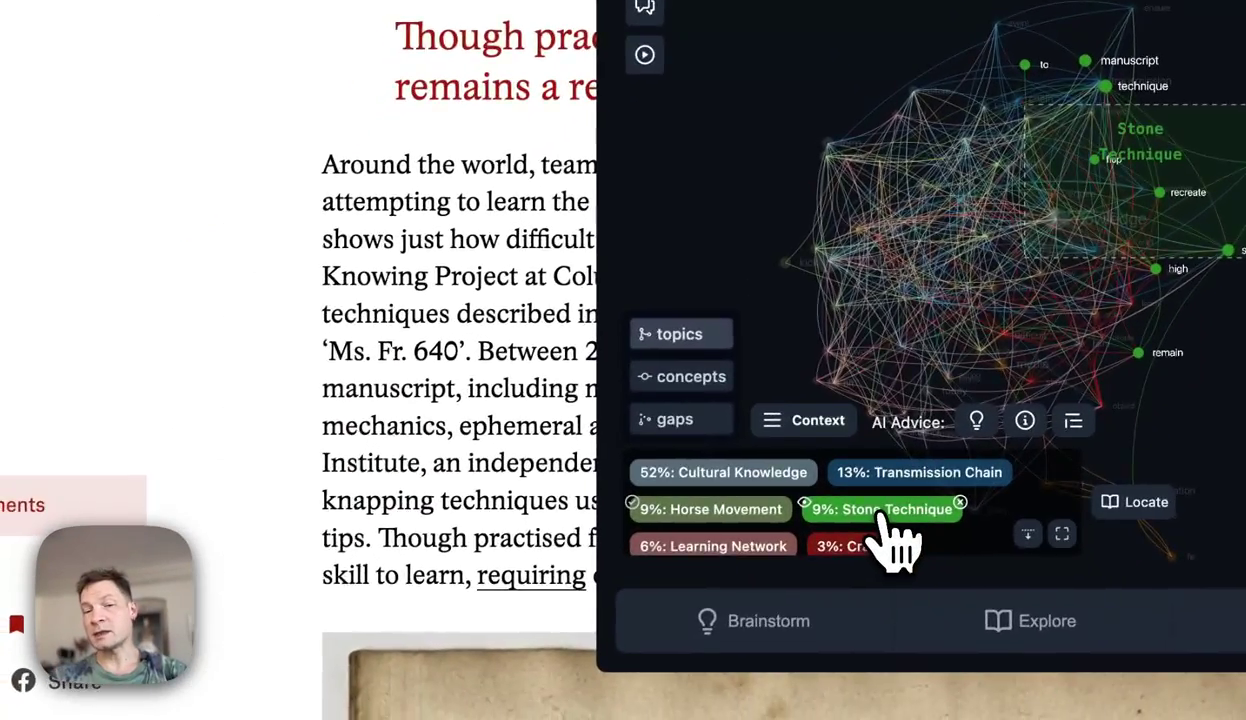
{"action": "left_click", "coordinate": [676, 693]}
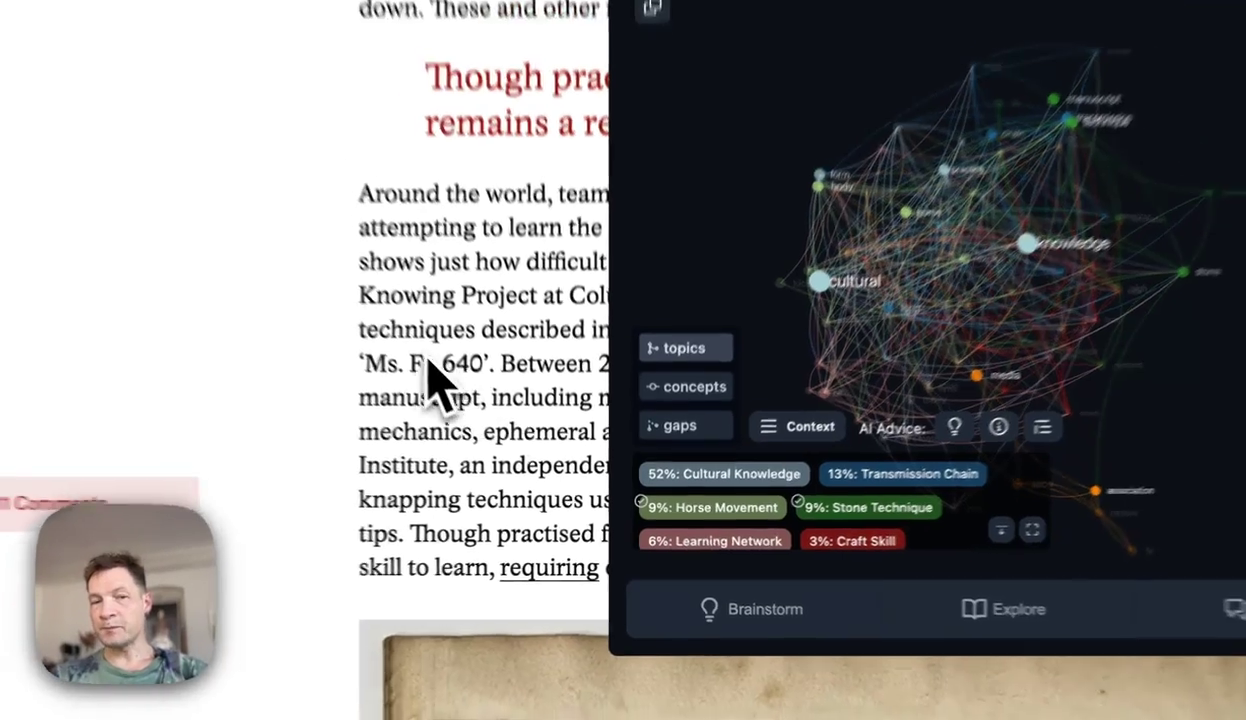
{"action": "scroll", "coordinate": [460, 418], "scroll_direction": "down", "scroll_amount": 10}
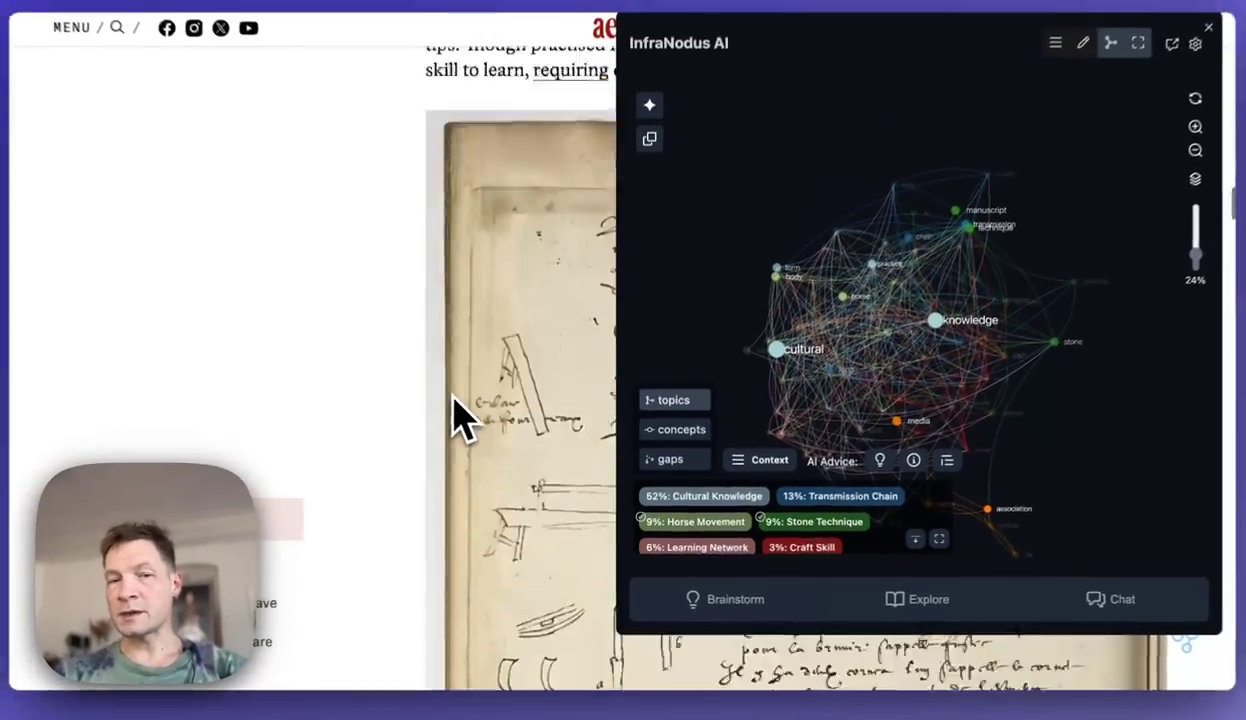
Skim the rest of the article to its end and return to the passage on the glass-blown cup.
{"action": "scroll", "coordinate": [460, 418], "scroll_direction": "down", "scroll_amount": 15}
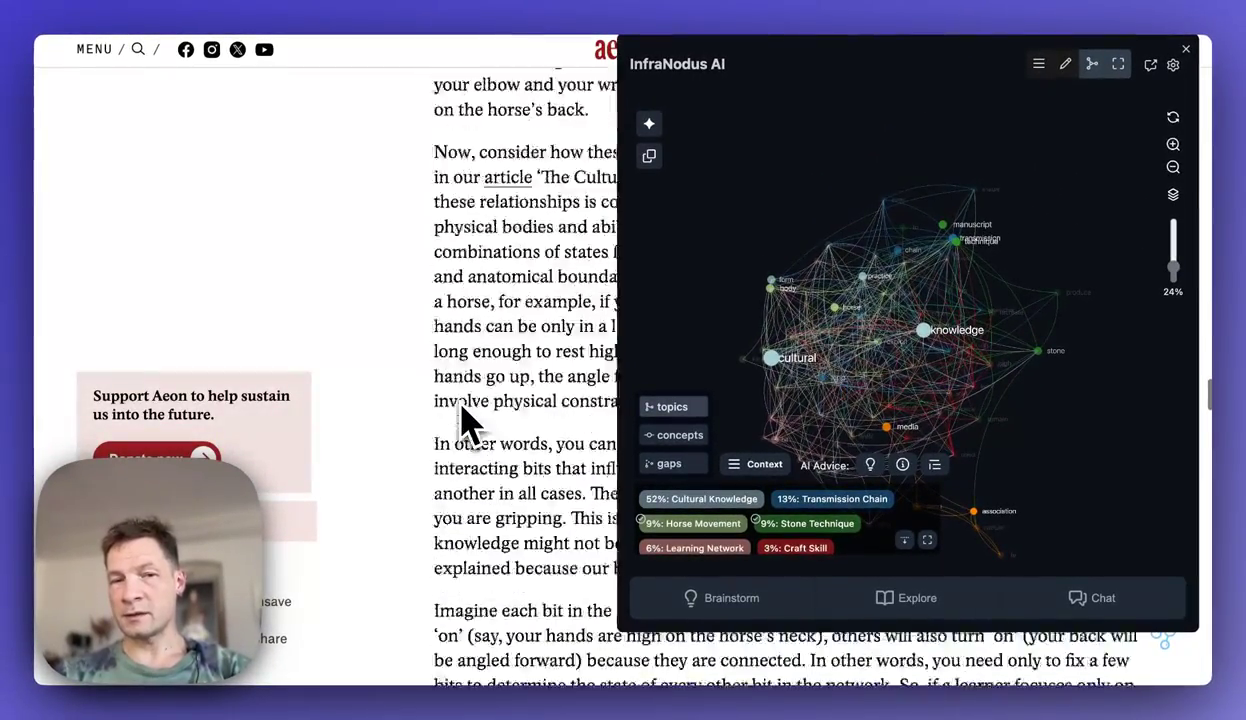
{"action": "scroll", "coordinate": [460, 418], "scroll_direction": "down", "scroll_amount": 15}
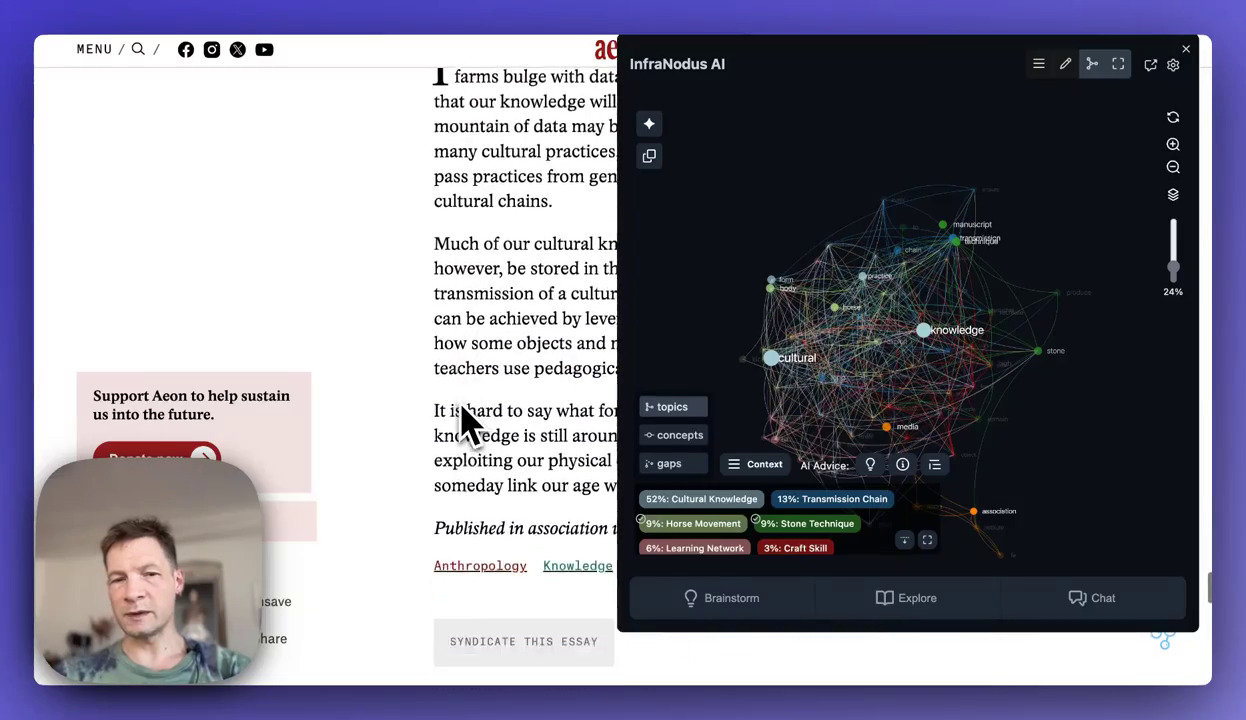
{"action": "scroll", "coordinate": [460, 418], "scroll_direction": "up", "scroll_amount": 15}
{"action": "scroll", "coordinate": [460, 418], "scroll_direction": "up", "scroll_amount": 10}
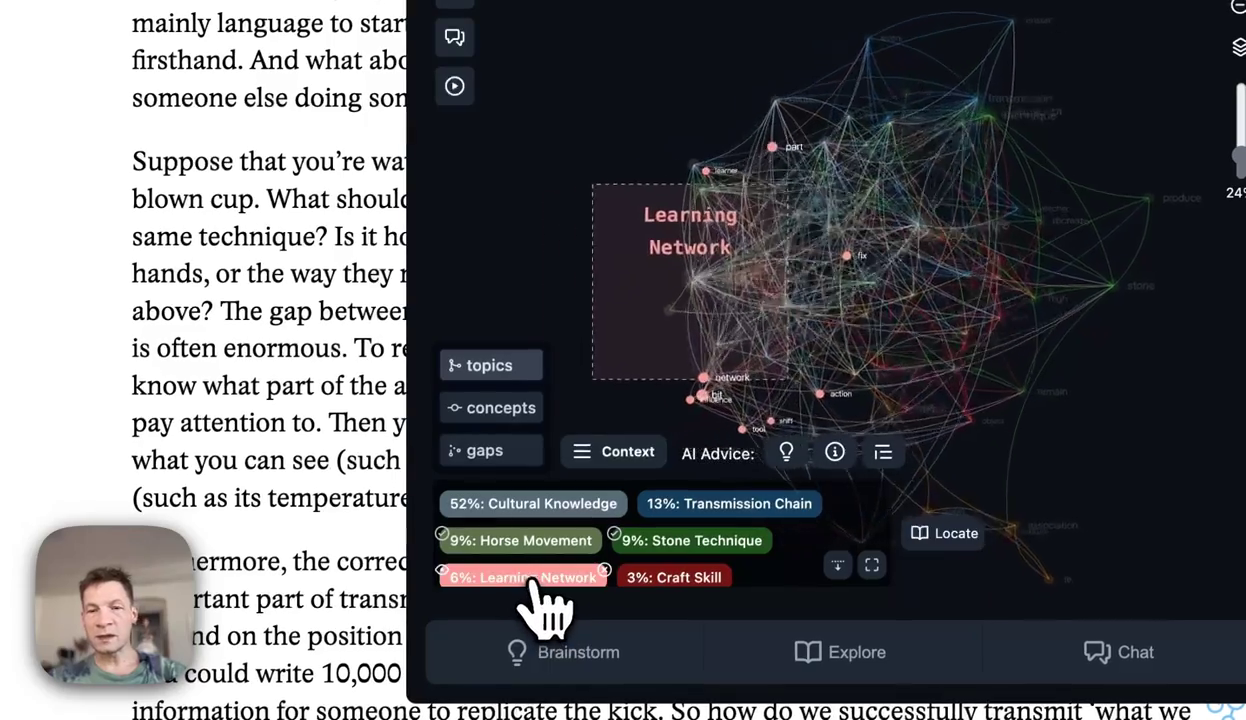
Highlight the Learning Network and Craft Skill clusters in the graph to examine their concepts, then clear both highlights.
{"action": "left_click", "coordinate": [550, 582]}
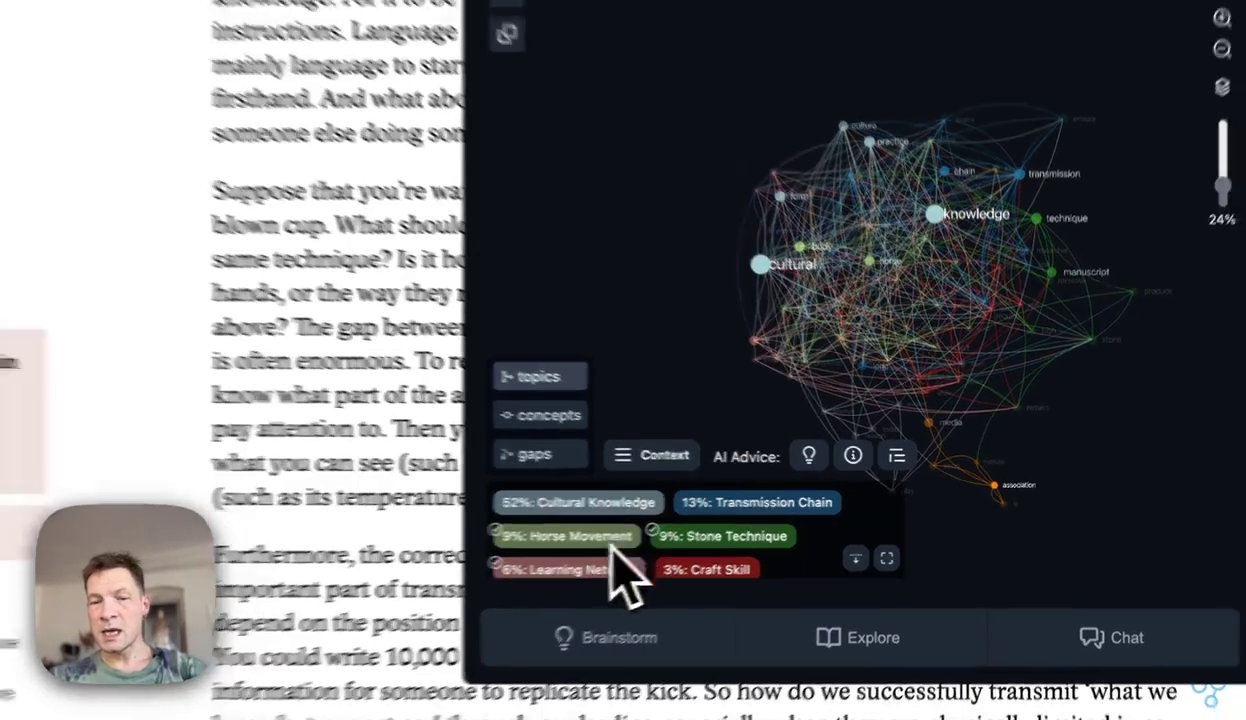
{"action": "scroll", "coordinate": [573, 591], "scroll_direction": "down", "scroll_amount": 2}
{"action": "scroll", "coordinate": [717, 565], "scroll_direction": "up", "scroll_amount": 2}
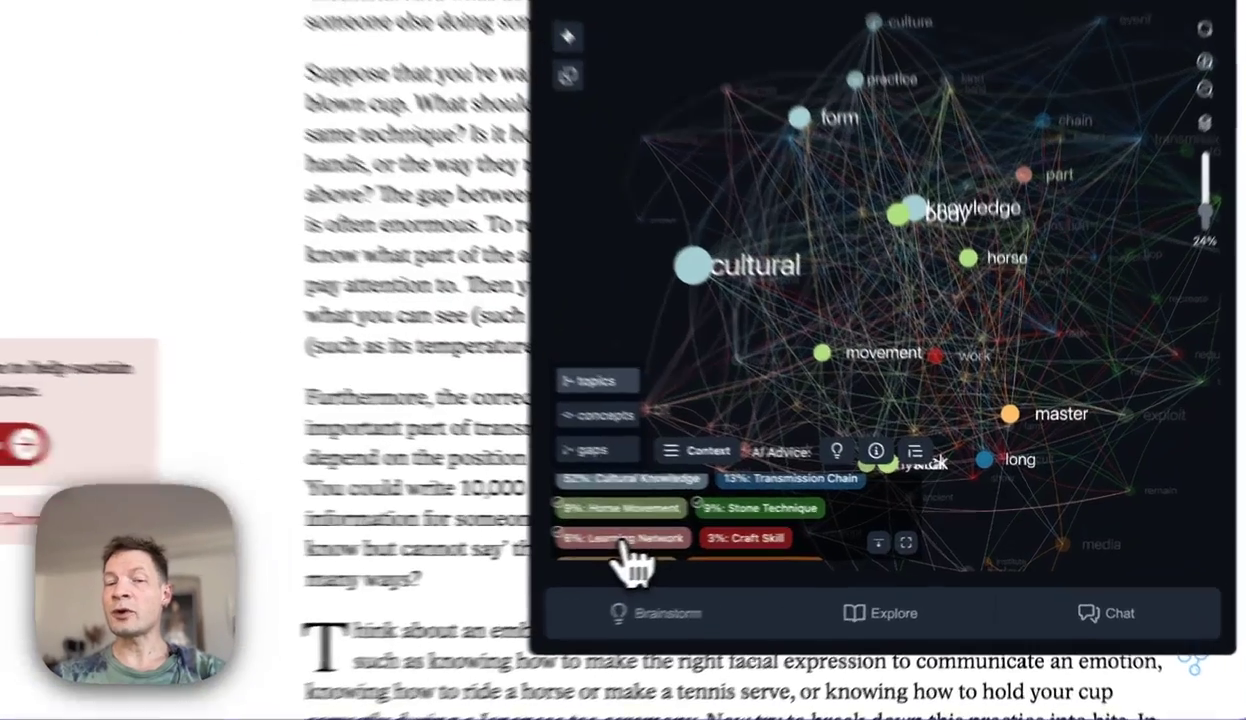
{"action": "left_click", "coordinate": [700, 537]}
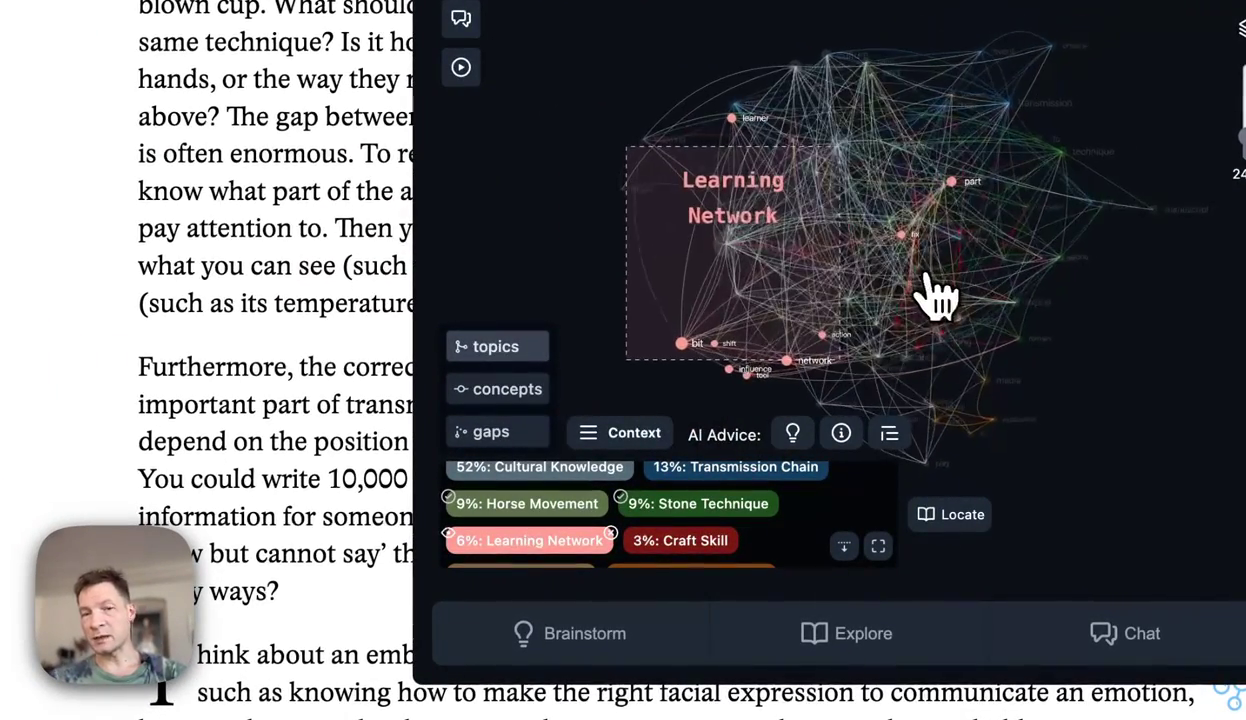
{"action": "left_click", "coordinate": [695, 541]}
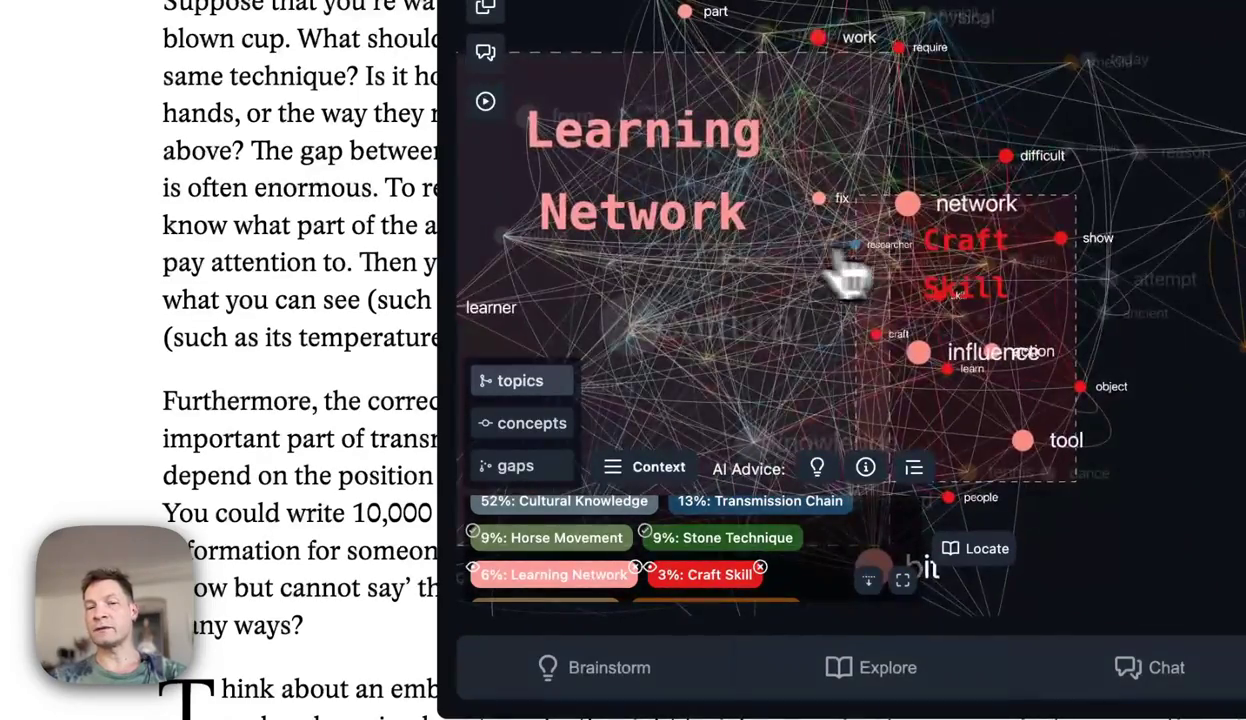
{"action": "left_click", "coordinate": [712, 576]}
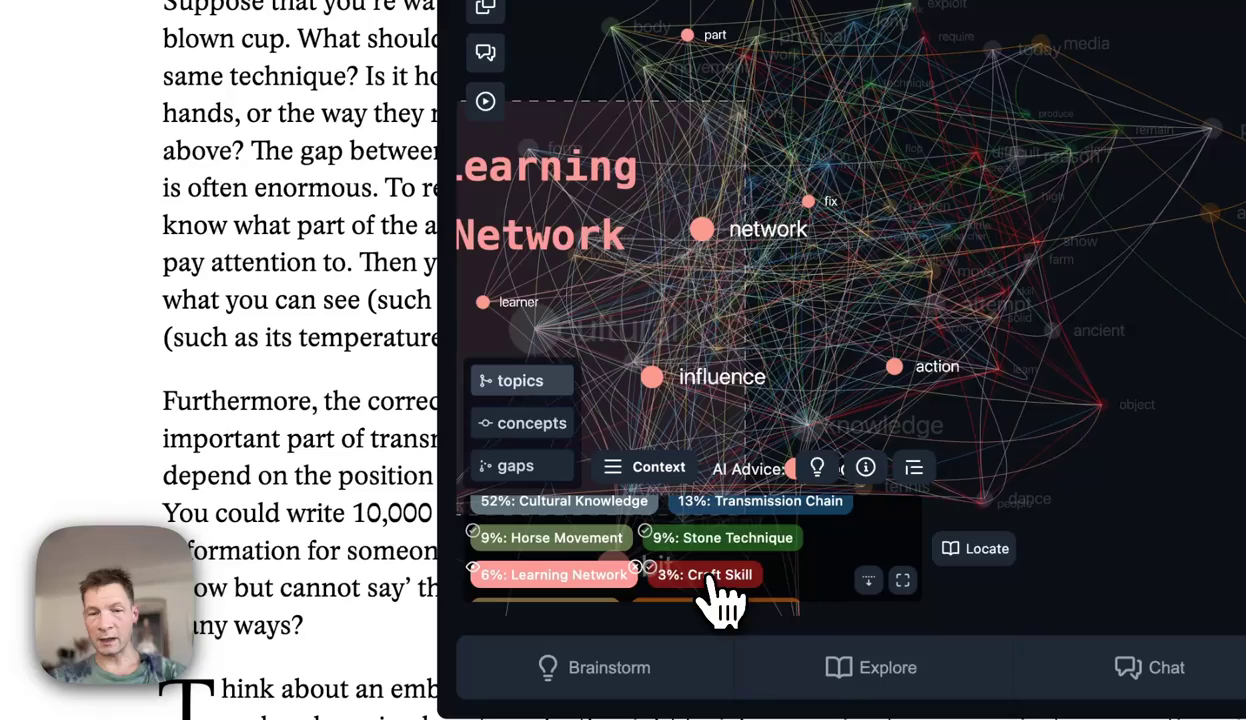
{"action": "left_click", "coordinate": [585, 578]}
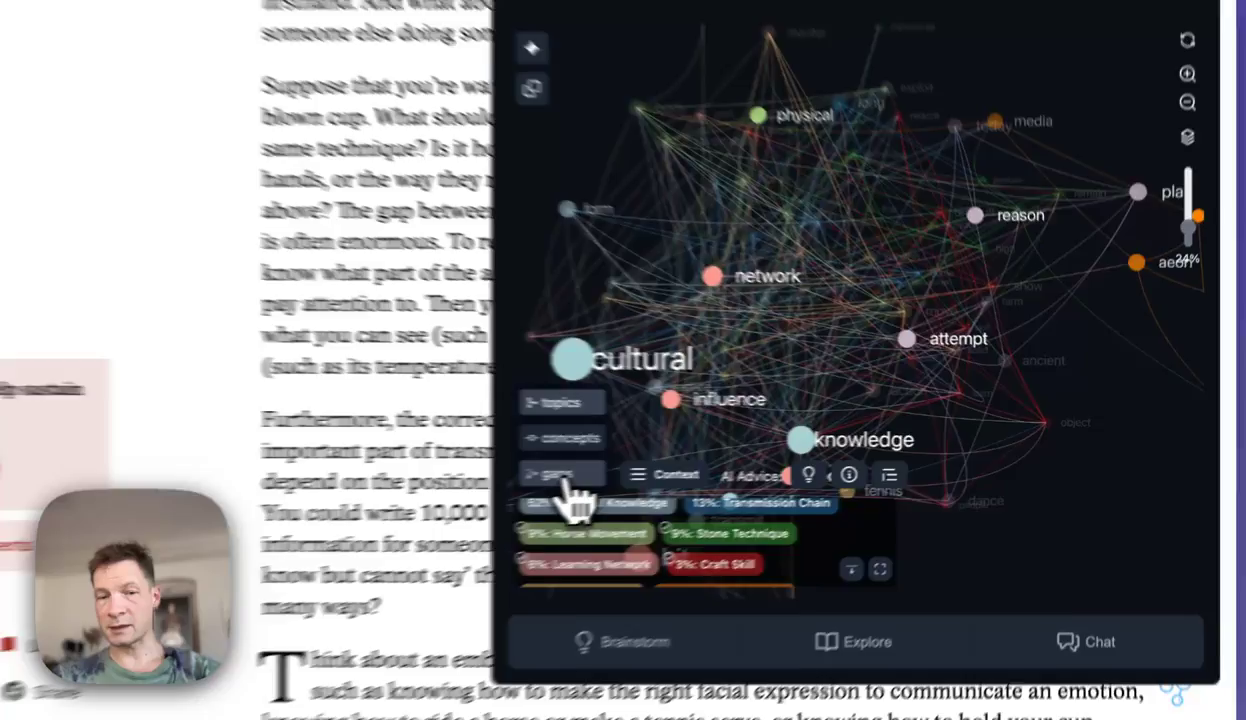
Show the content gap between Horse Movement and Stone Technique, read its source excerpts and close them.
{"action": "left_click", "coordinate": [677, 470]}
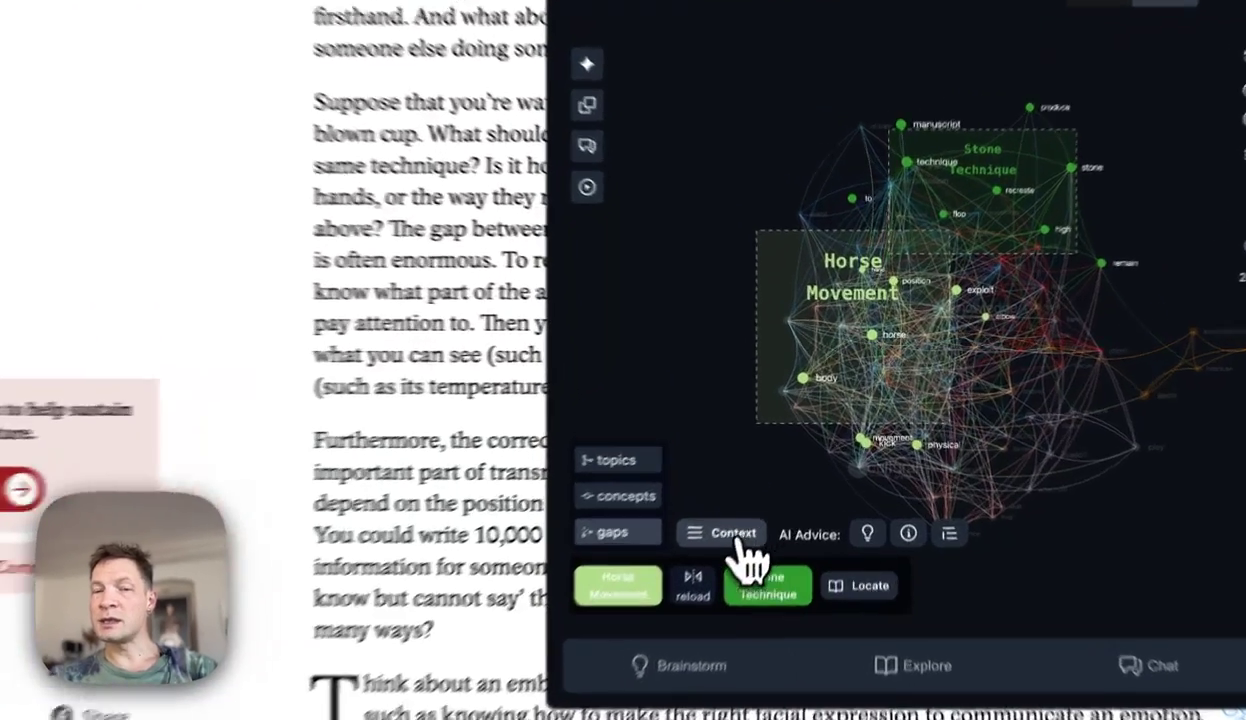
{"action": "left_click", "coordinate": [790, 530]}
{"action": "scroll", "coordinate": [770, 226], "scroll_direction": "down", "scroll_amount": 3}
{"action": "scroll", "coordinate": [718, 182], "scroll_direction": "down", "scroll_amount": 10}
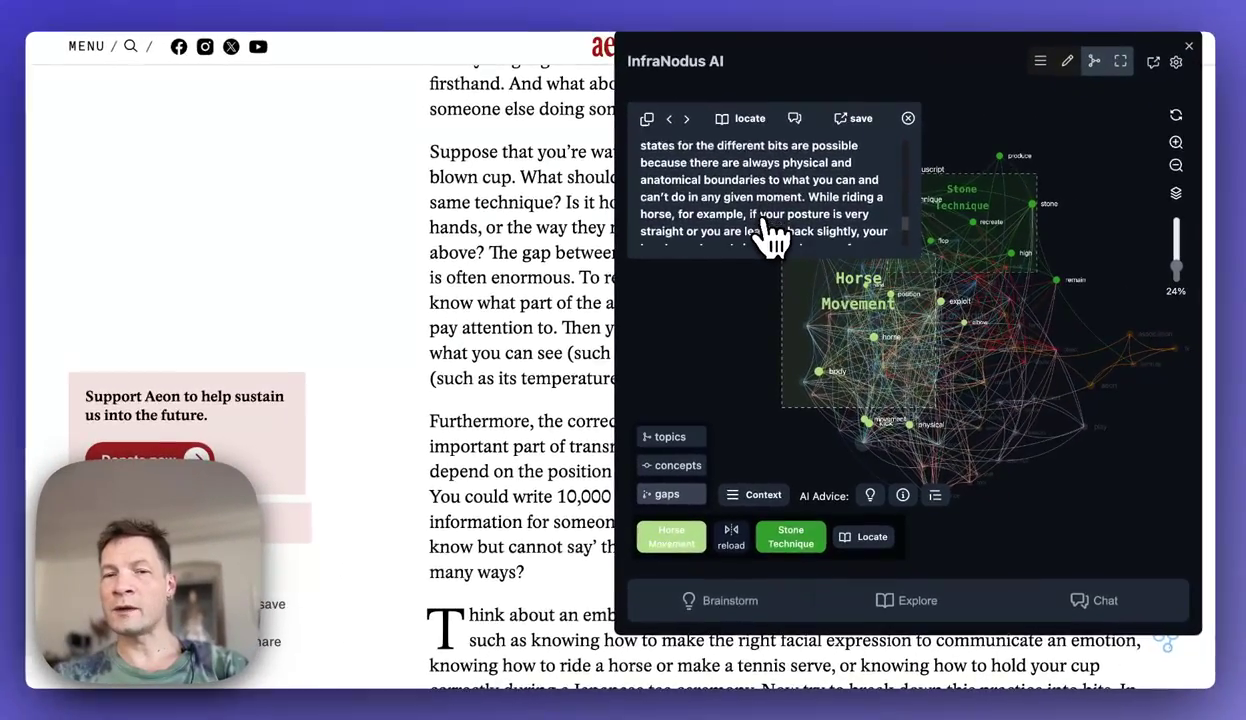
{"action": "scroll", "coordinate": [772, 237], "scroll_direction": "down", "scroll_amount": 3}
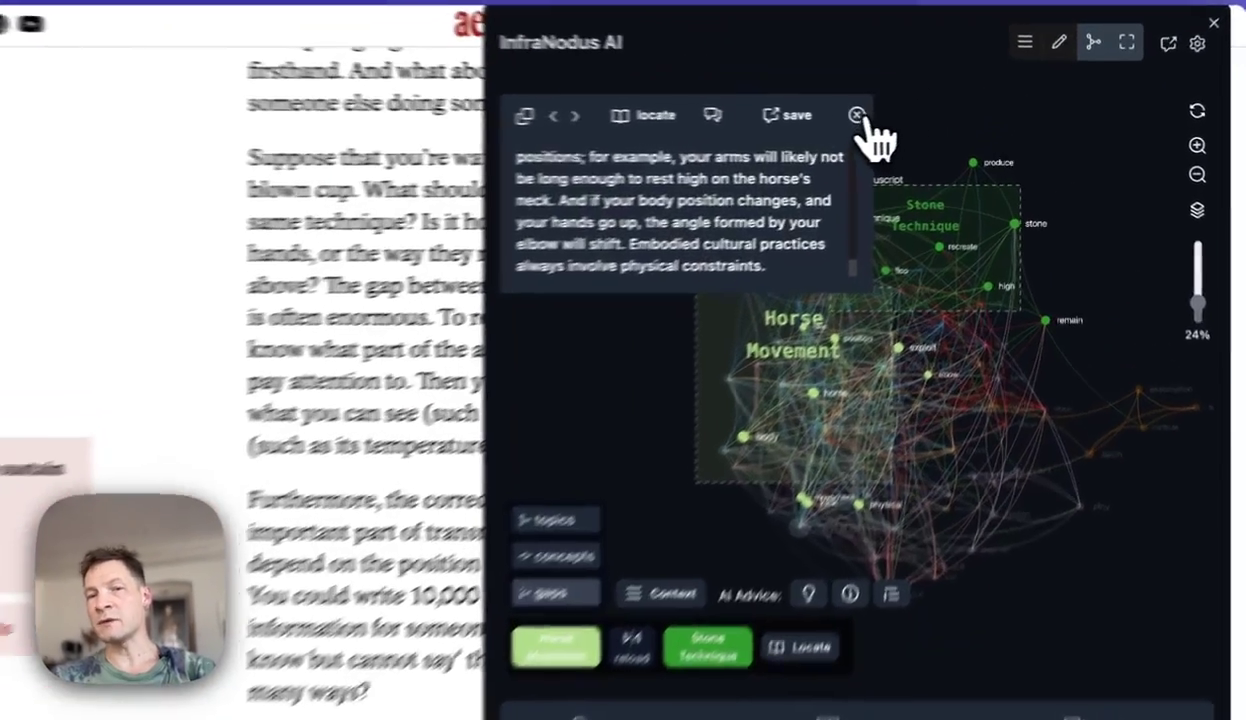
{"action": "left_click", "coordinate": [907, 120]}
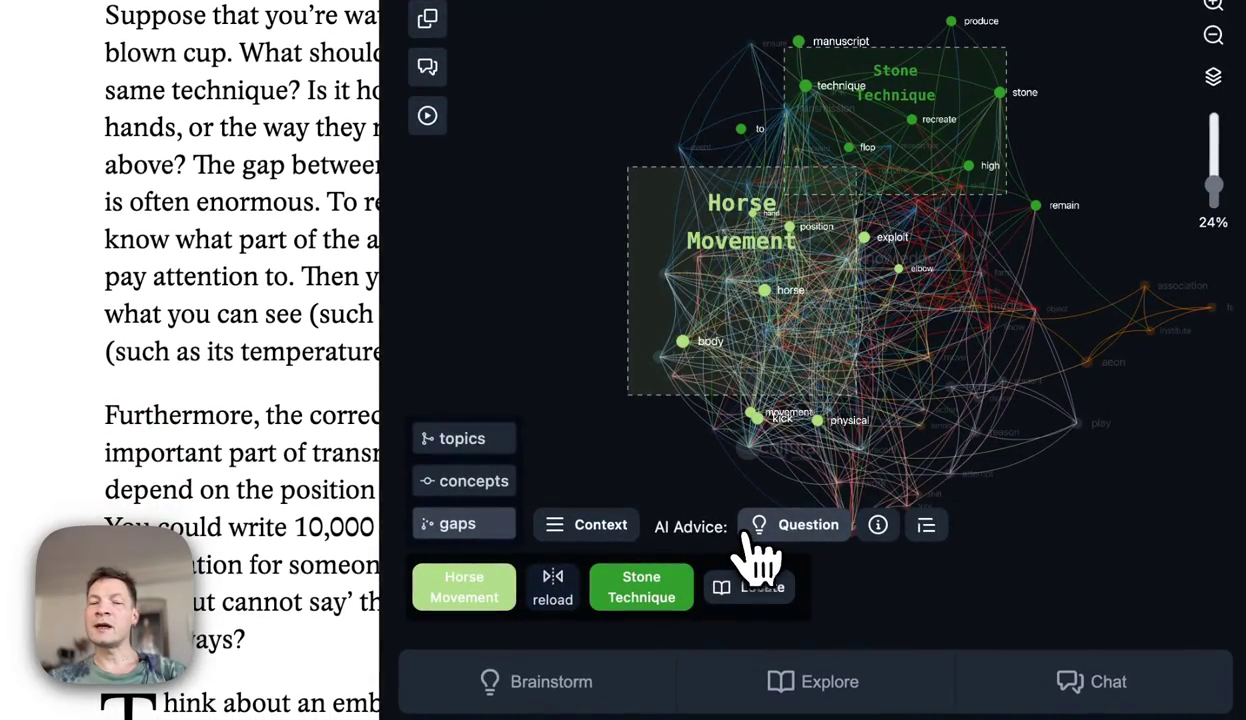
Generate an AI research question bridging the Horse Movement and Stone Technique gap, read it alongside the article and close it.
{"action": "left_click", "coordinate": [785, 526]}
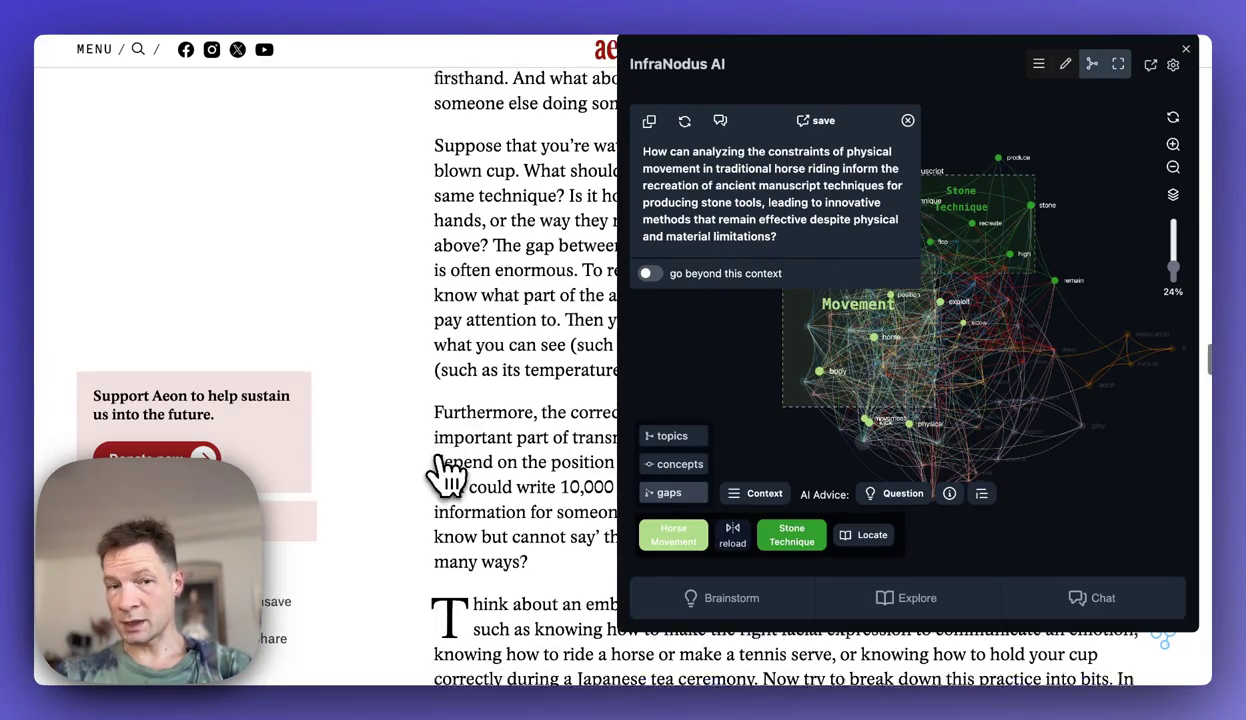
{"action": "scroll", "coordinate": [445, 478], "scroll_direction": "down", "scroll_amount": 5}
{"action": "scroll", "coordinate": [445, 478], "scroll_direction": "up", "scroll_amount": 10}
{"action": "scroll", "coordinate": [452, 478], "scroll_direction": "up", "scroll_amount": 1}
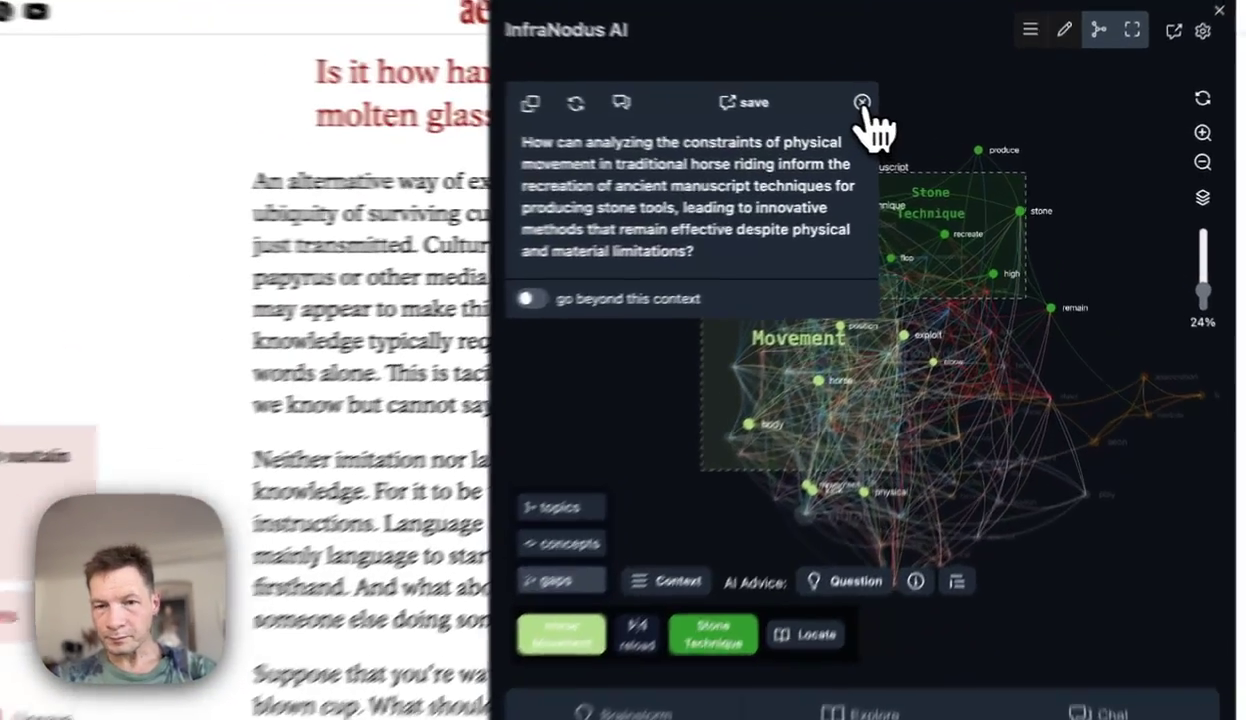
{"action": "left_click", "coordinate": [907, 121]}
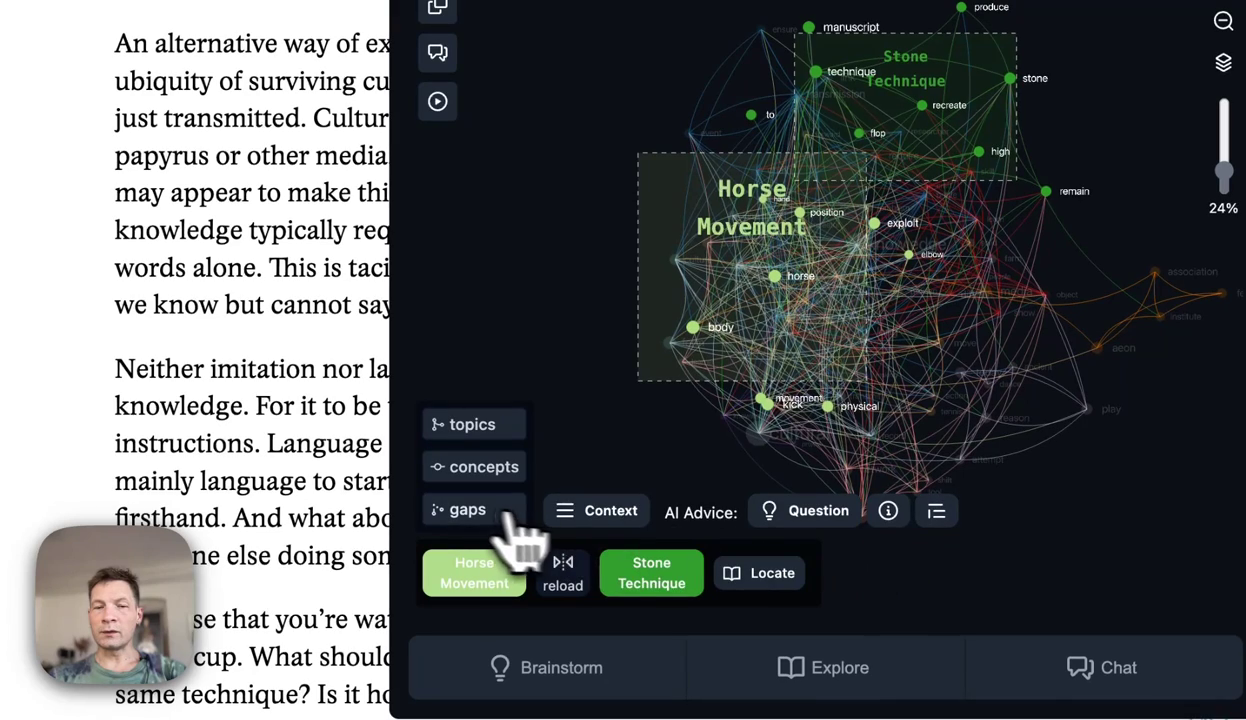
Leave the gap view and examine the graph's diversity rating and overall structure from several angles.
{"action": "left_click", "coordinate": [472, 515]}
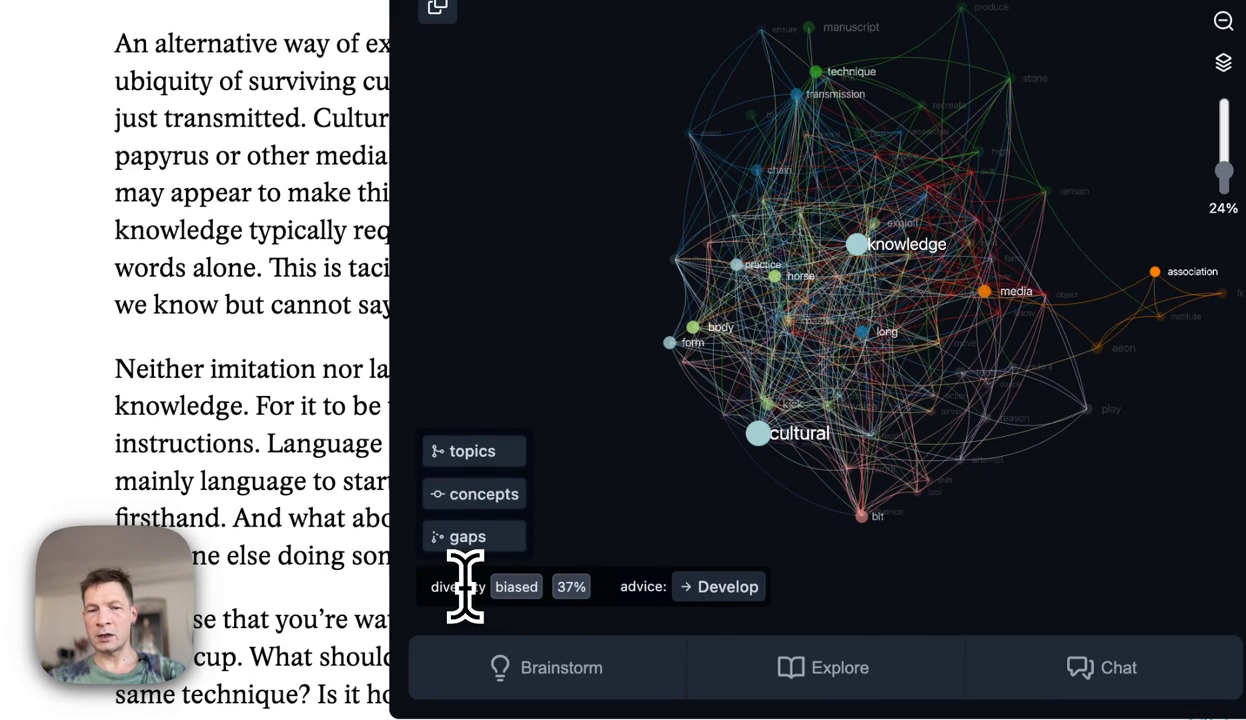
{"action": "left_click_drag", "start_coordinate": [449, 593], "coordinate": [626, 598]}
{"action": "left_click", "coordinate": [634, 590]}
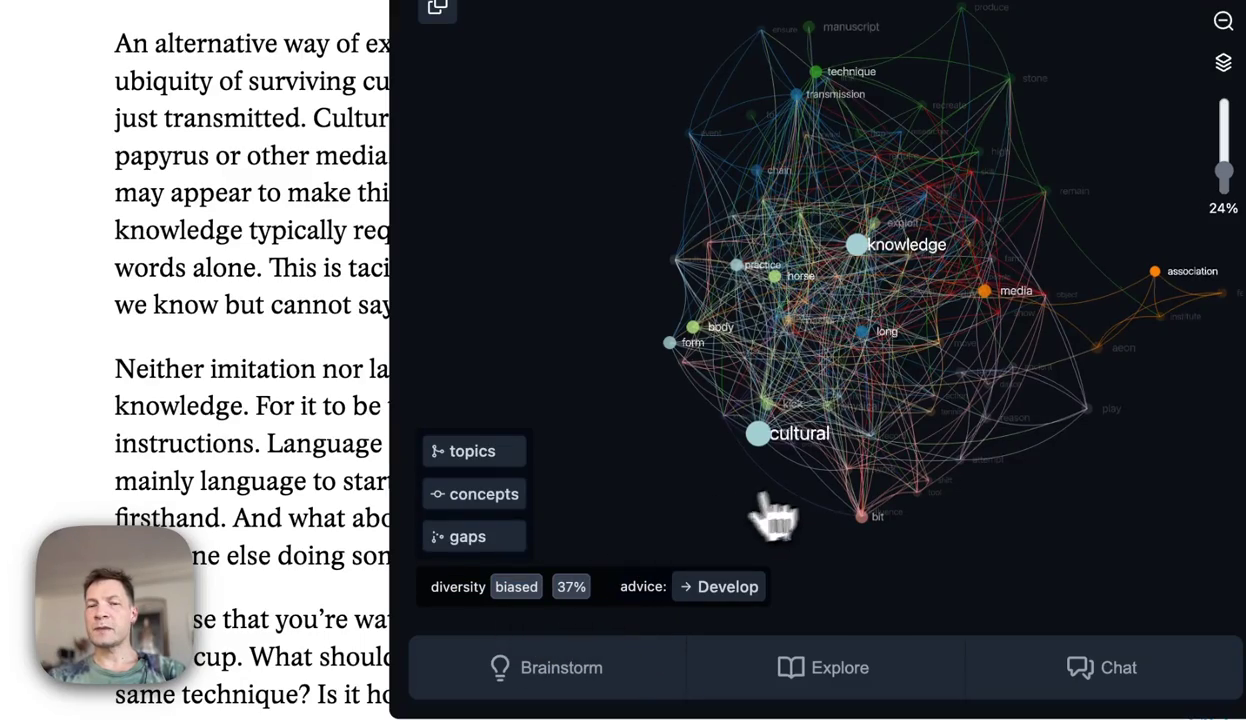
{"action": "left_click_drag", "start_coordinate": [765, 506], "coordinate": [793, 230]}
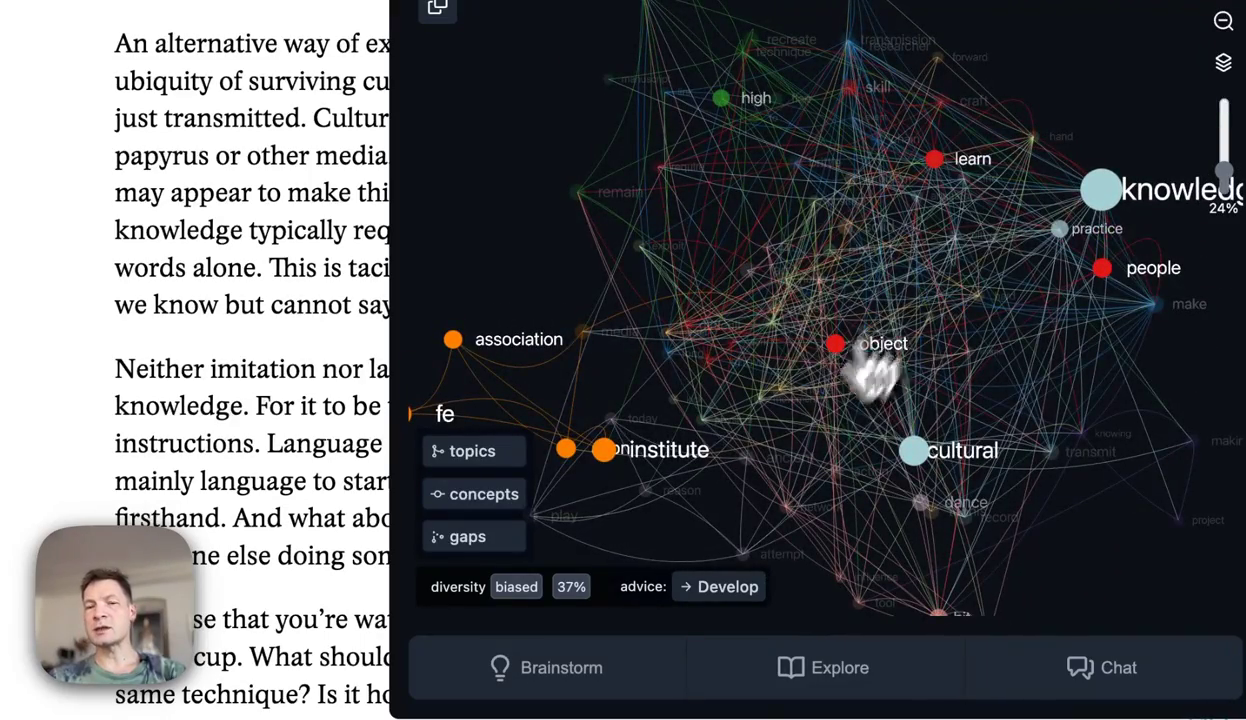
{"action": "left_click_drag", "start_coordinate": [867, 395], "coordinate": [775, 330]}
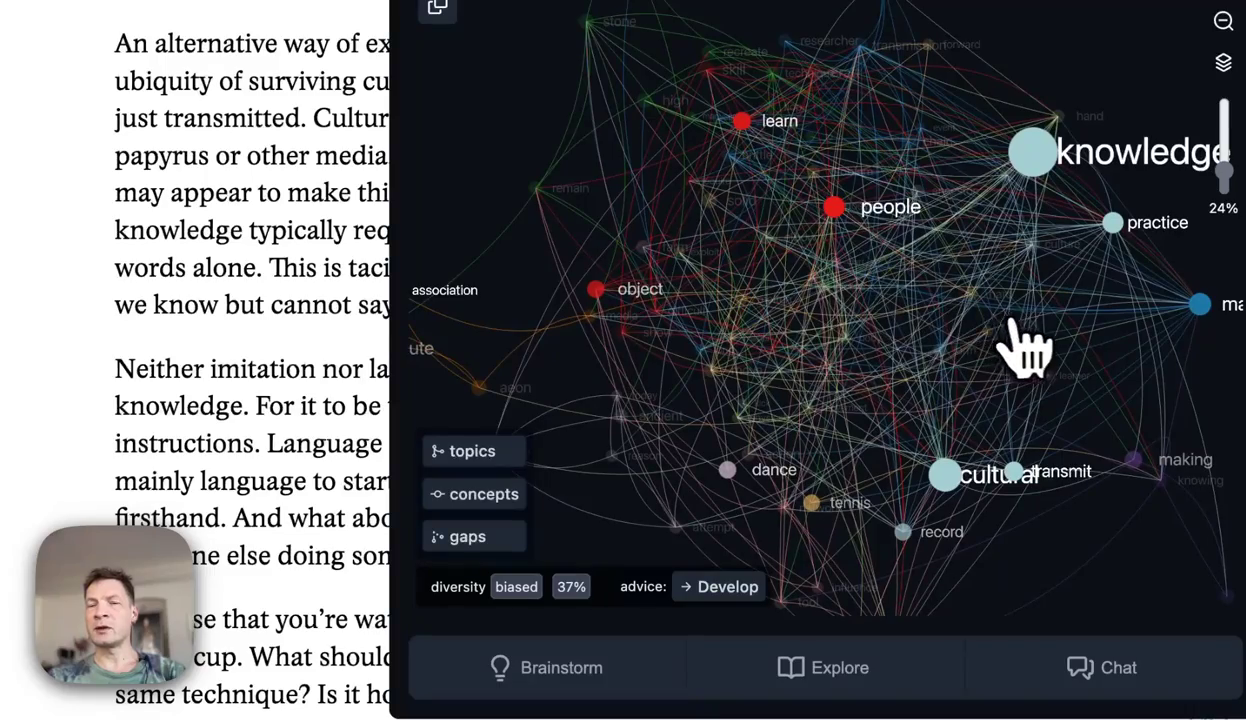
{"action": "left_click_drag", "start_coordinate": [933, 323], "coordinate": [780, 320]}
{"action": "left_click_drag", "start_coordinate": [818, 387], "coordinate": [745, 356]}
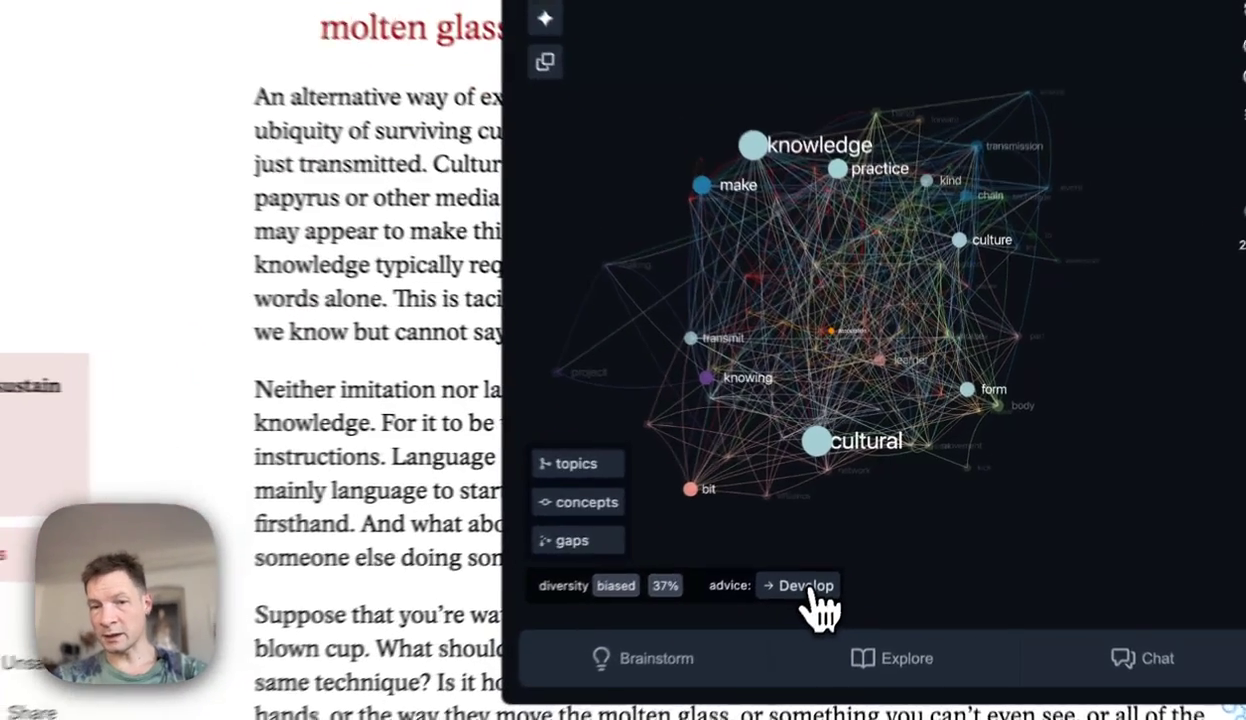
Hide the most prominent concepts, such as knowledge, cultural and practice, to reveal the graph's underlying topics.
{"action": "left_click", "coordinate": [846, 546]}
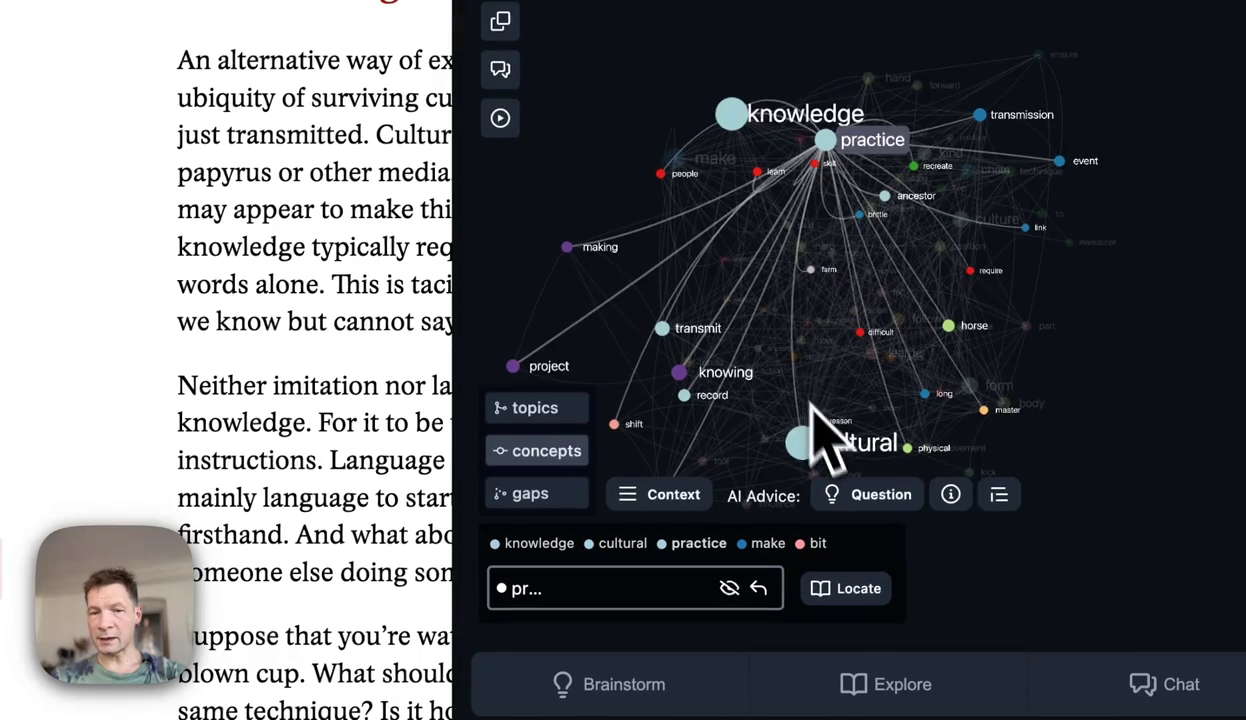
{"action": "left_click", "coordinate": [686, 410]}
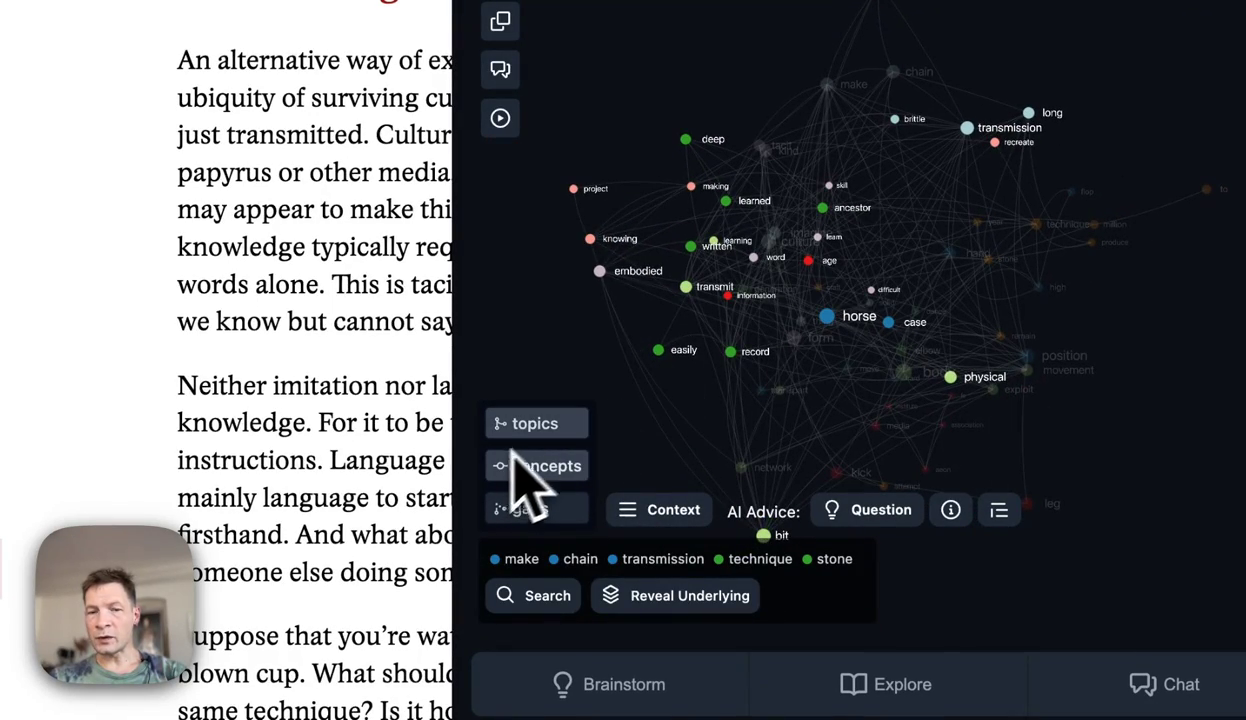
{"action": "left_click", "coordinate": [556, 462]}
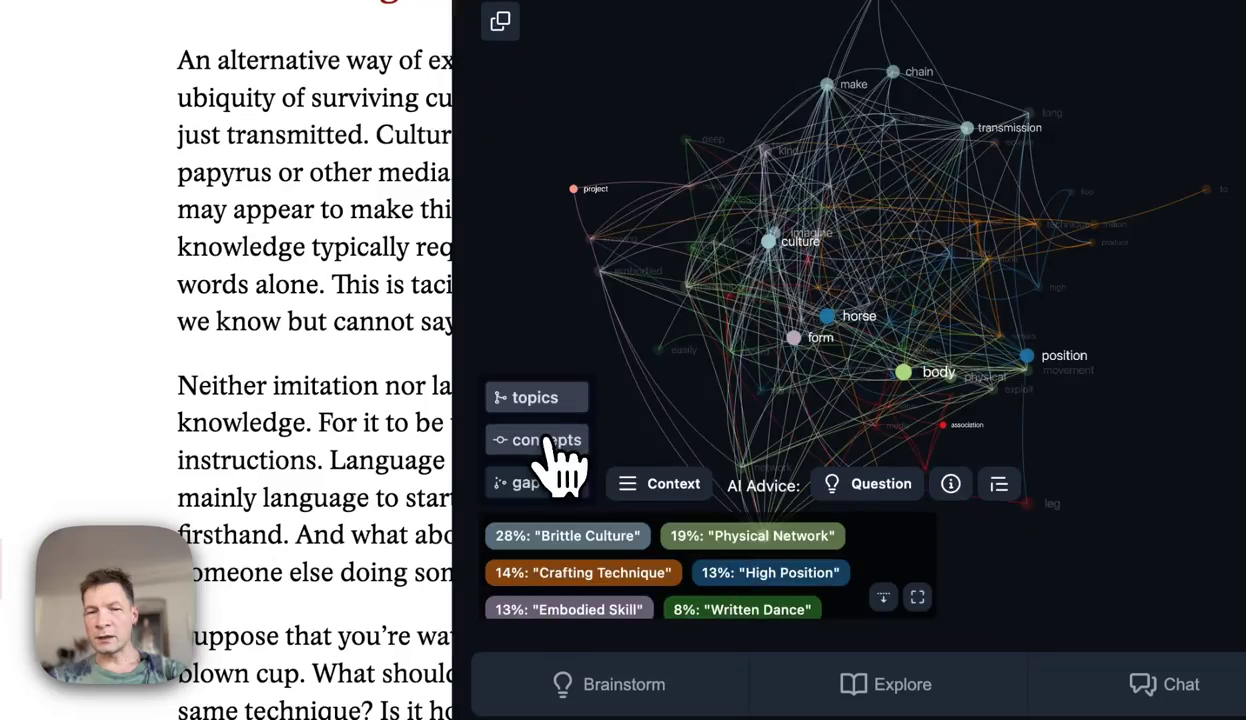
Browse the underlying topic clusters, select "Written Dance", read its AI summary and close it.
{"action": "left_click", "coordinate": [603, 546]}
{"action": "left_click", "coordinate": [768, 537]}
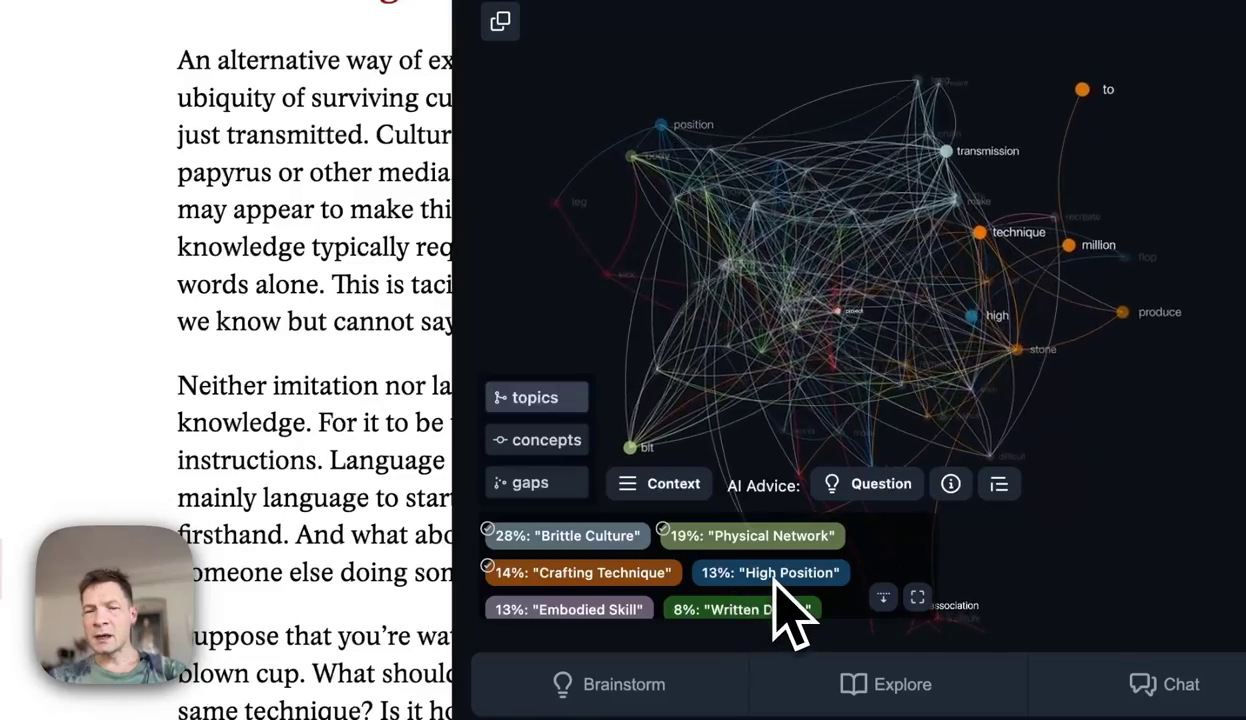
{"action": "scroll", "coordinate": [790, 580], "scroll_direction": "down", "scroll_amount": 2}
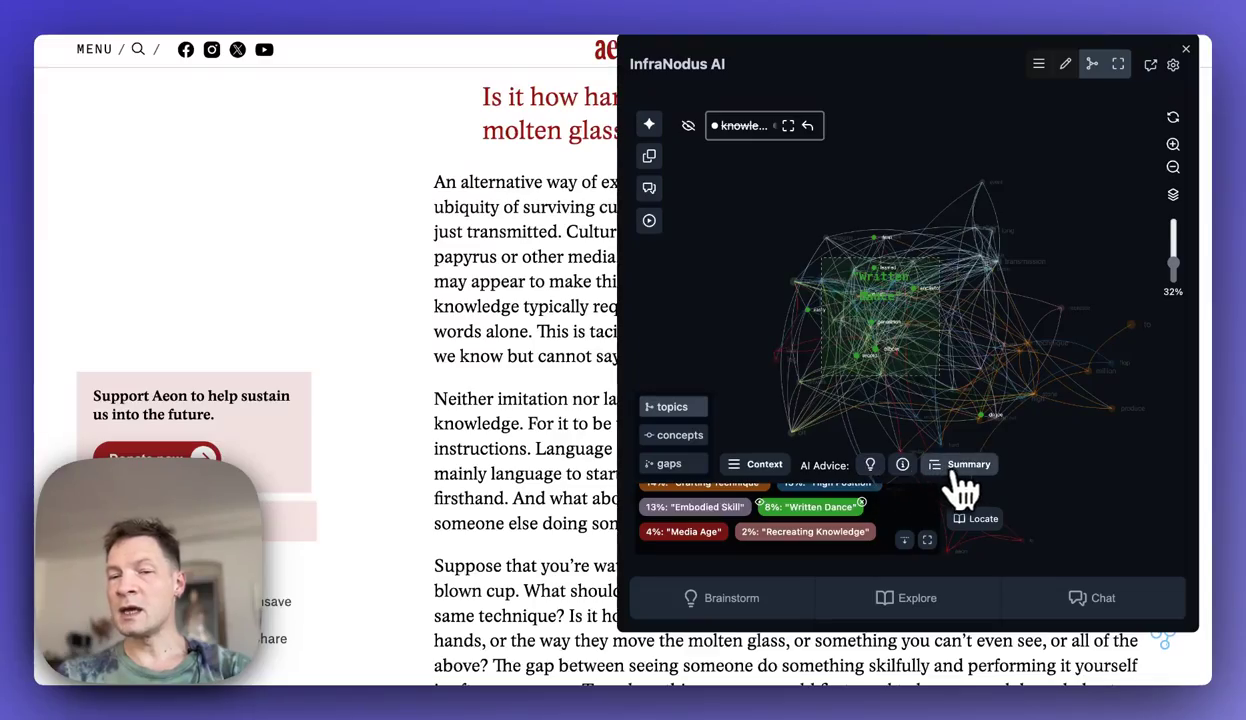
{"action": "left_click", "coordinate": [957, 466]}
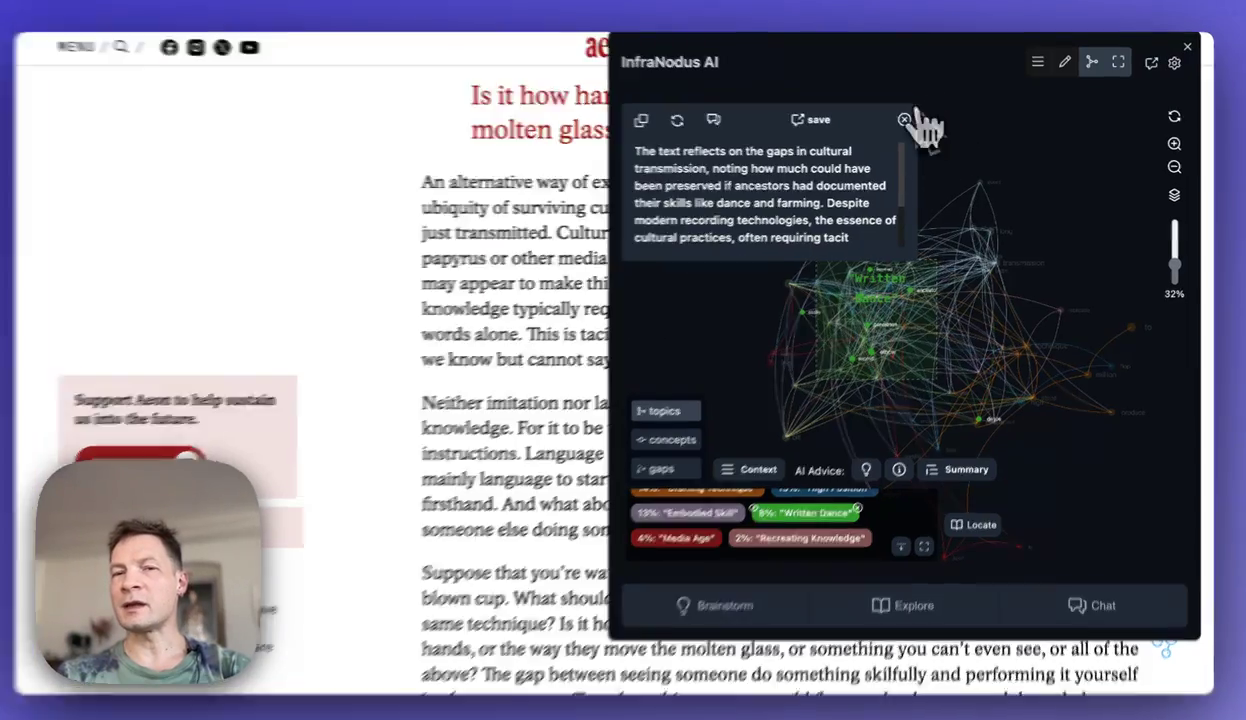
{"action": "left_click", "coordinate": [907, 120]}
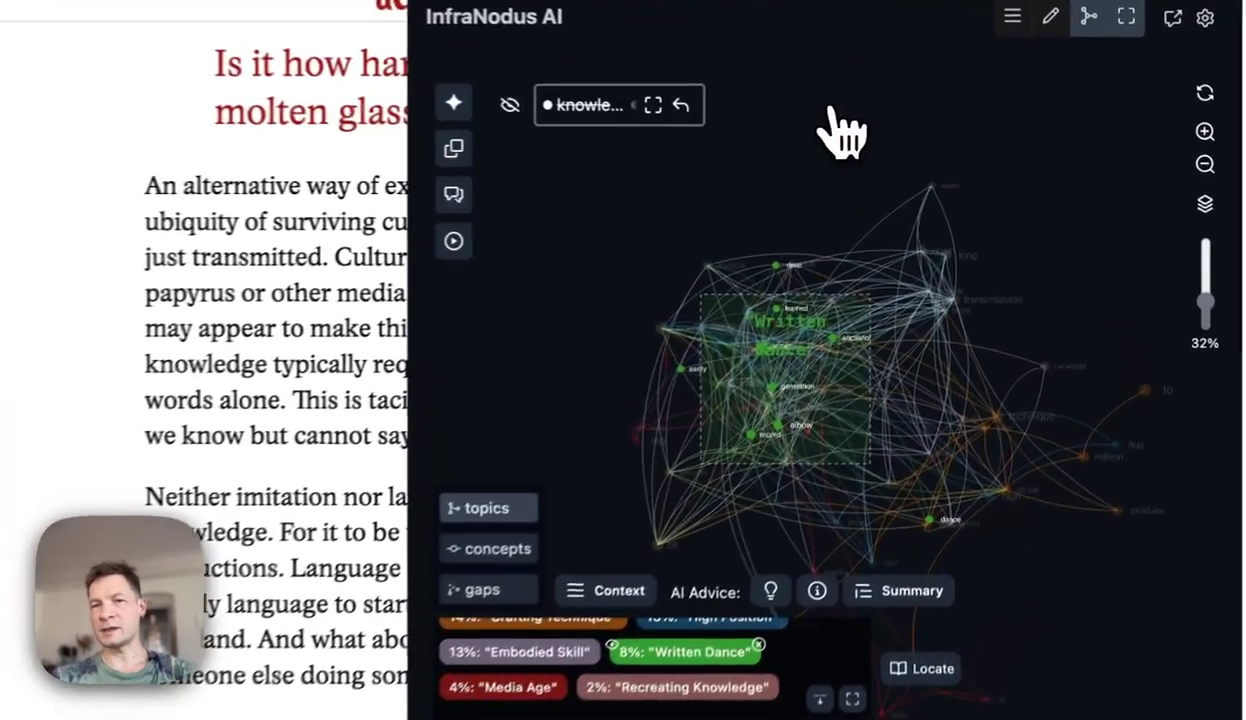
Examine the "Written Dance" cluster, filter the graph down to that cluster only and browse its subtopics.
{"action": "left_click_drag", "start_coordinate": [871, 307], "coordinate": [827, 344]}
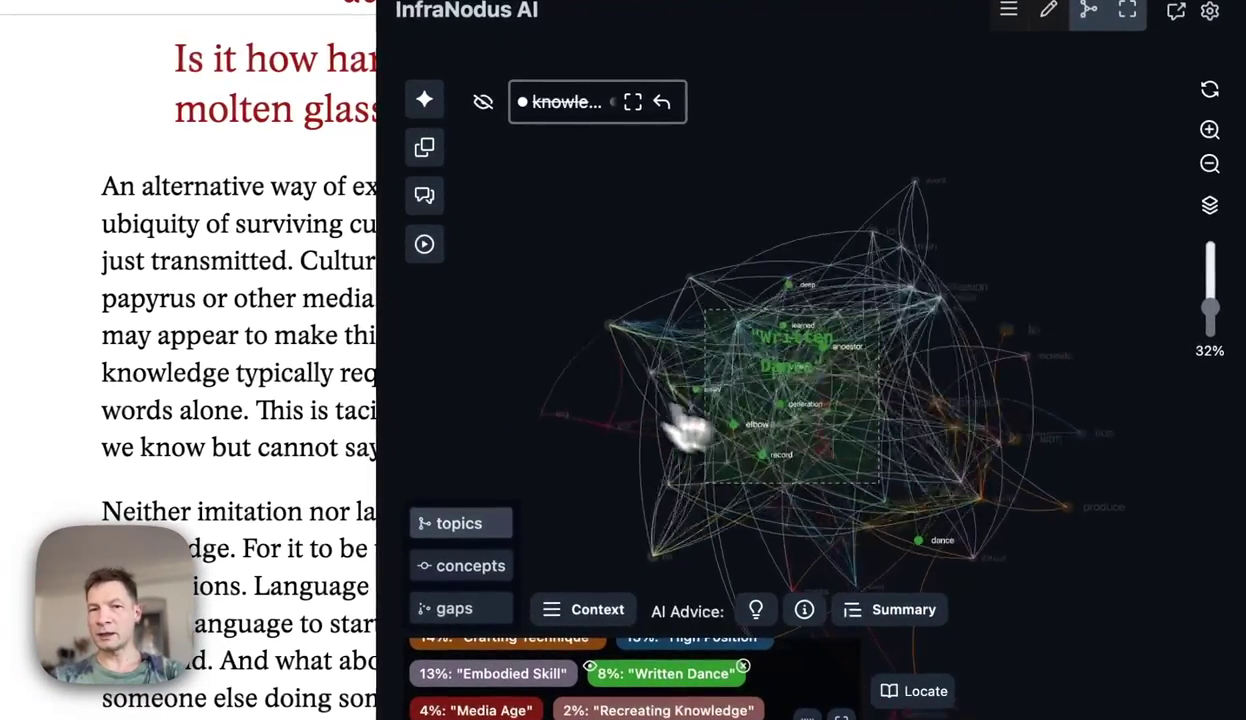
{"action": "left_click_drag", "start_coordinate": [688, 430], "coordinate": [834, 437]}
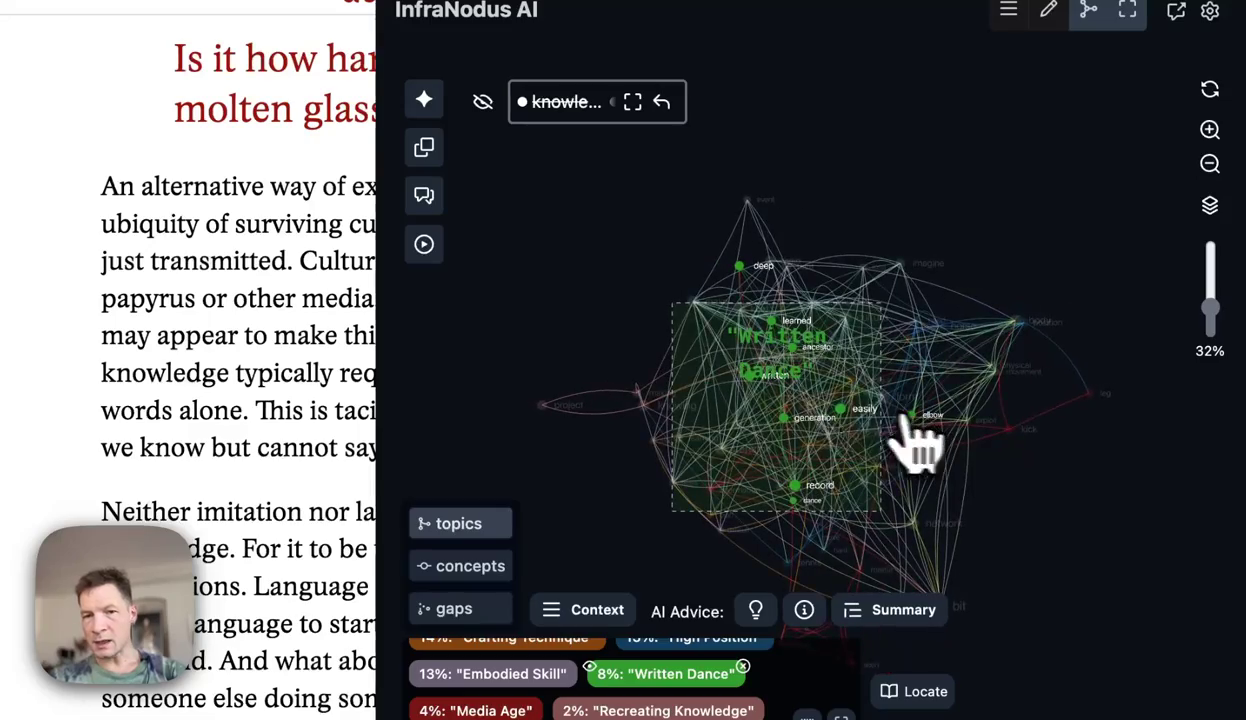
{"action": "scroll", "coordinate": [805, 400], "scroll_direction": "up", "scroll_amount": 5}
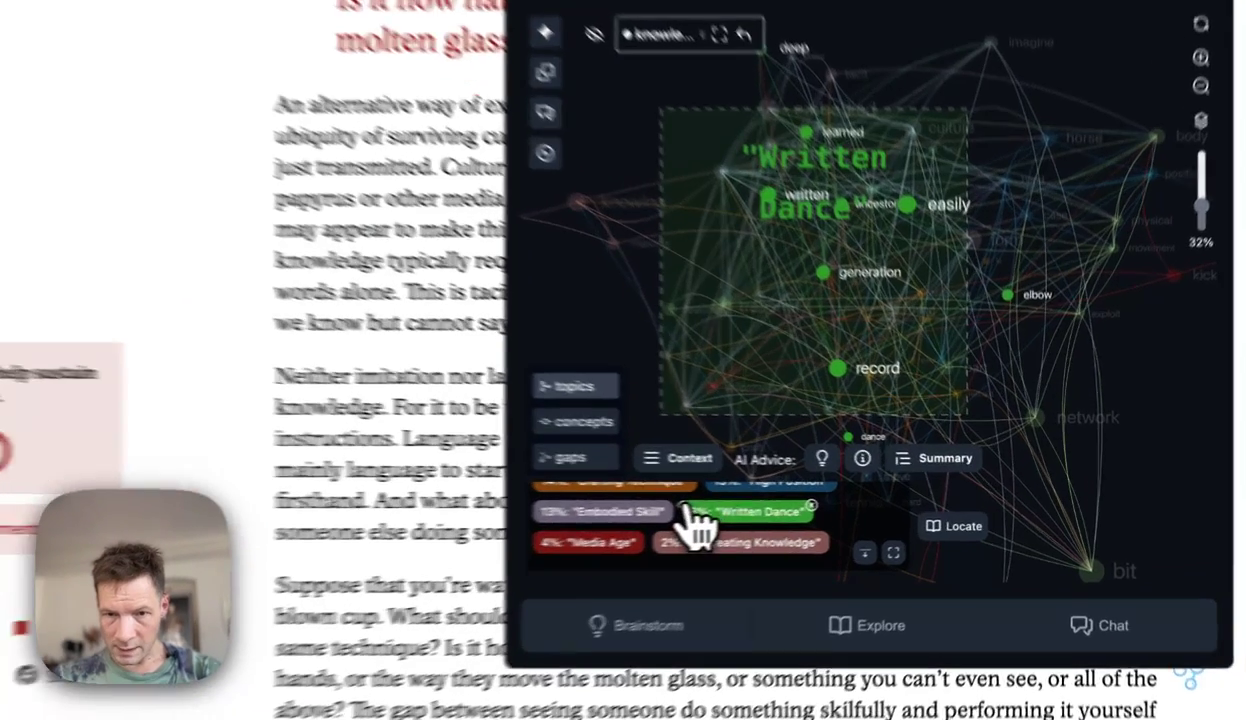
{"action": "left_click", "coordinate": [766, 510]}
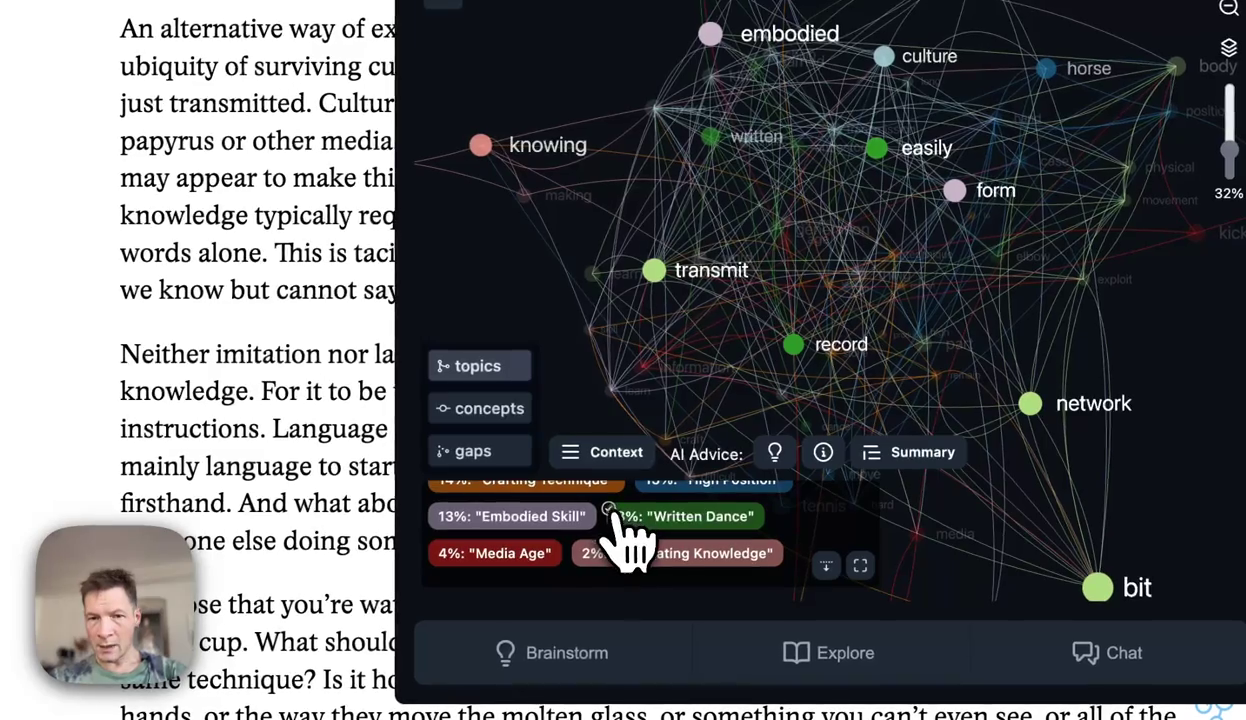
{"action": "left_click", "coordinate": [618, 512]}
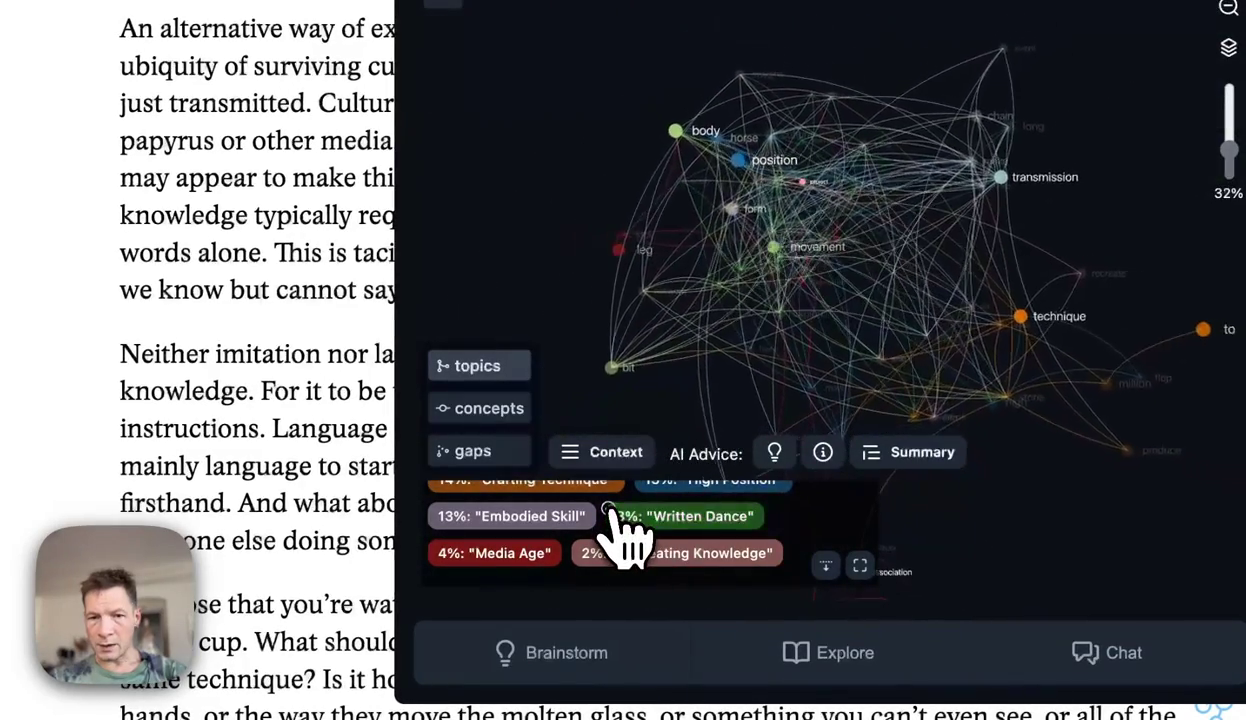
{"action": "left_click", "coordinate": [614, 512]}
{"action": "left_click", "coordinate": [616, 514]}
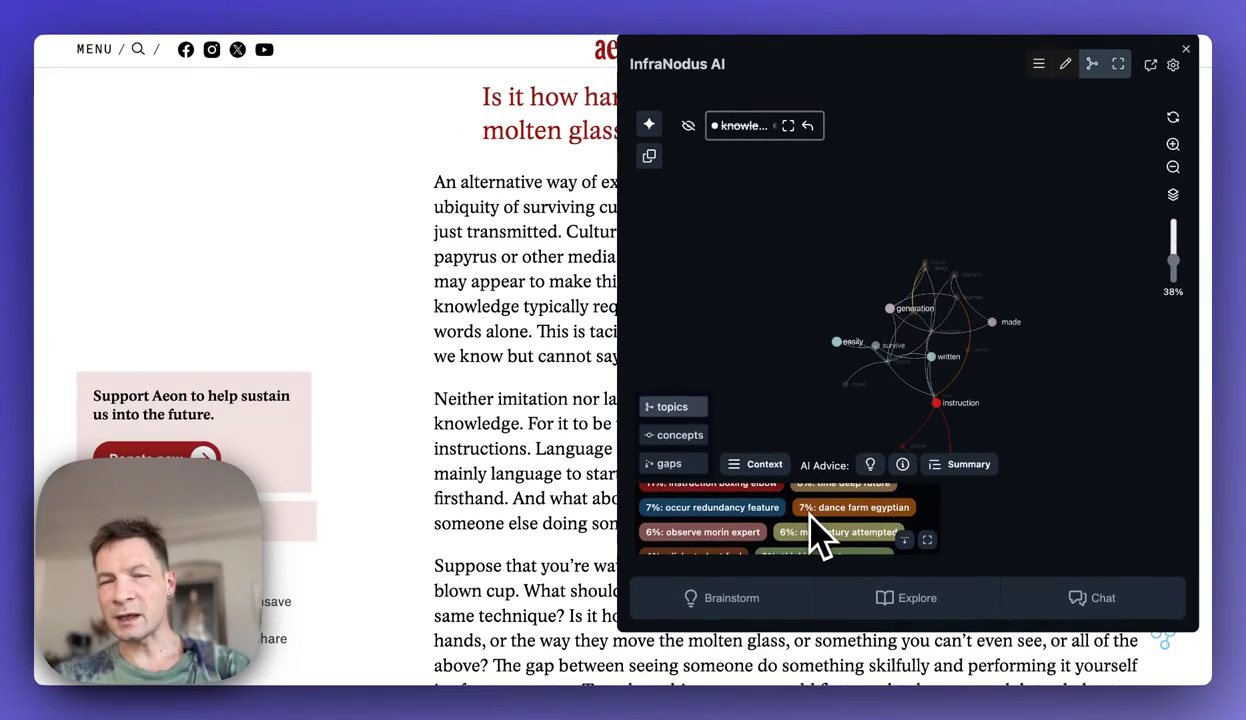
{"action": "scroll", "coordinate": [818, 537], "scroll_direction": "up", "scroll_amount": 2}
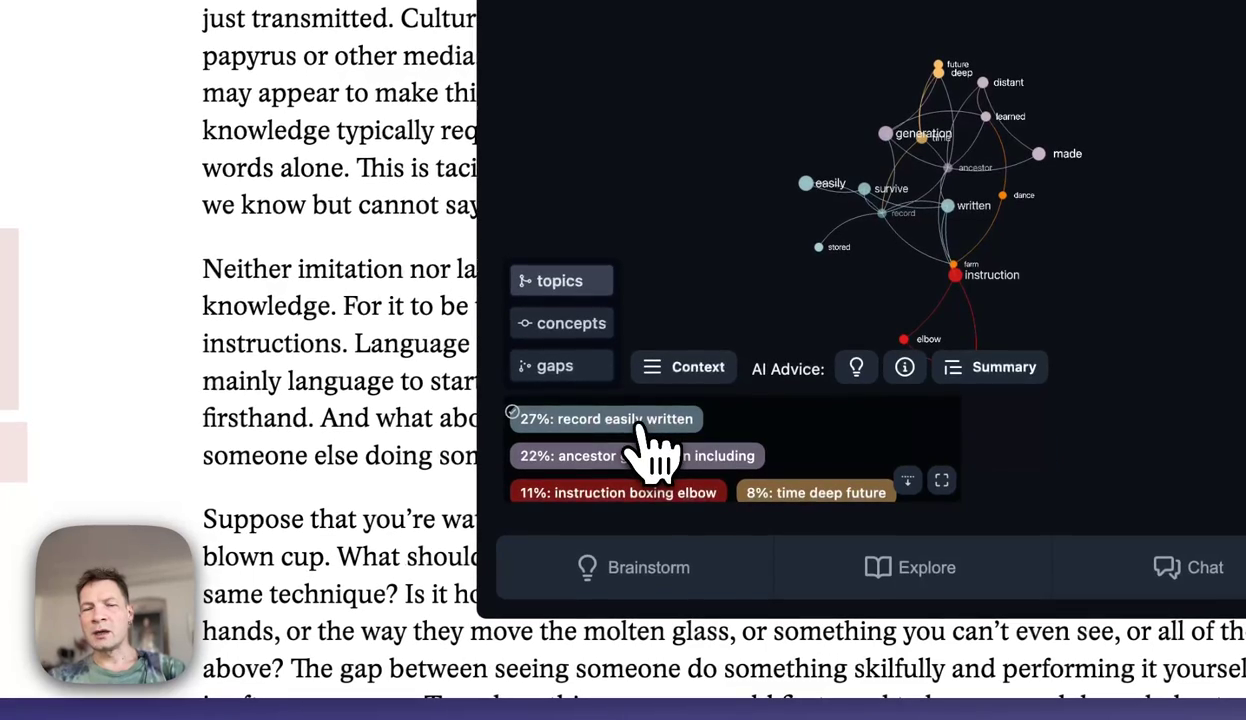
Browse the remaining subtopics of the filtered cluster and restore the full knowledge graph.
{"action": "scroll", "coordinate": [655, 482], "scroll_direction": "down", "scroll_amount": 1}
{"action": "scroll", "coordinate": [650, 472], "scroll_direction": "up", "scroll_amount": 1}
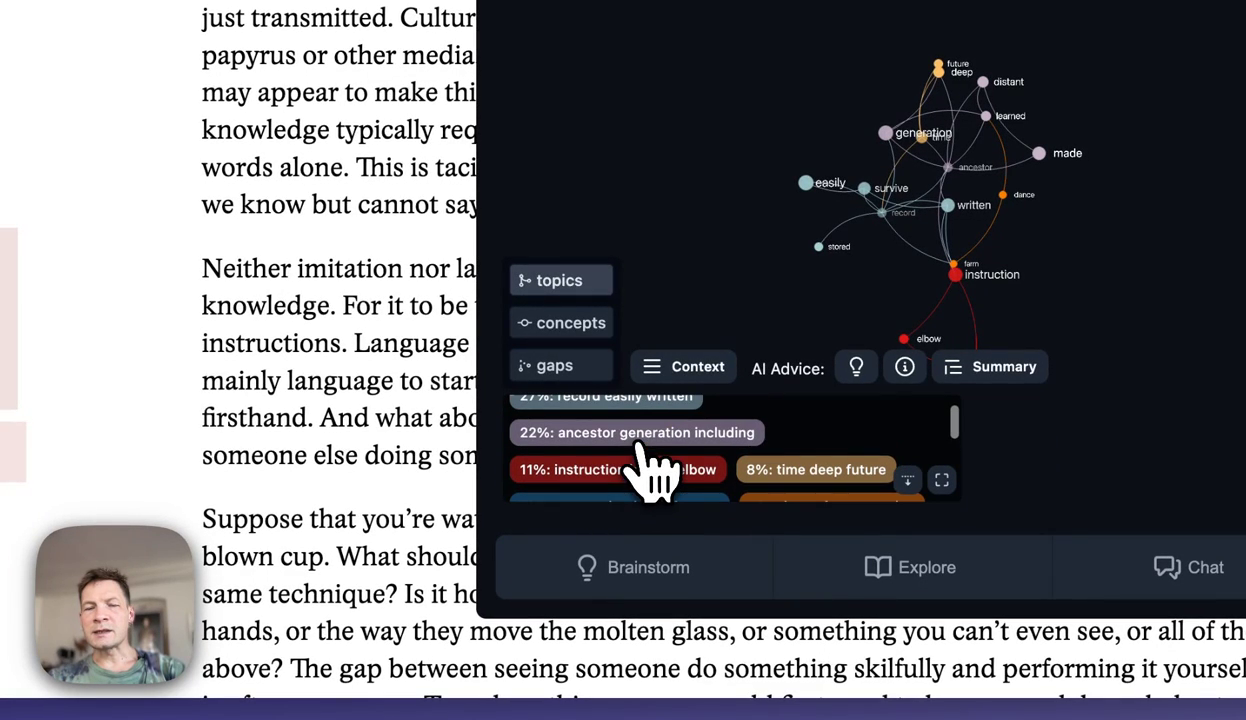
{"action": "scroll", "coordinate": [668, 478], "scroll_direction": "down", "scroll_amount": 2}
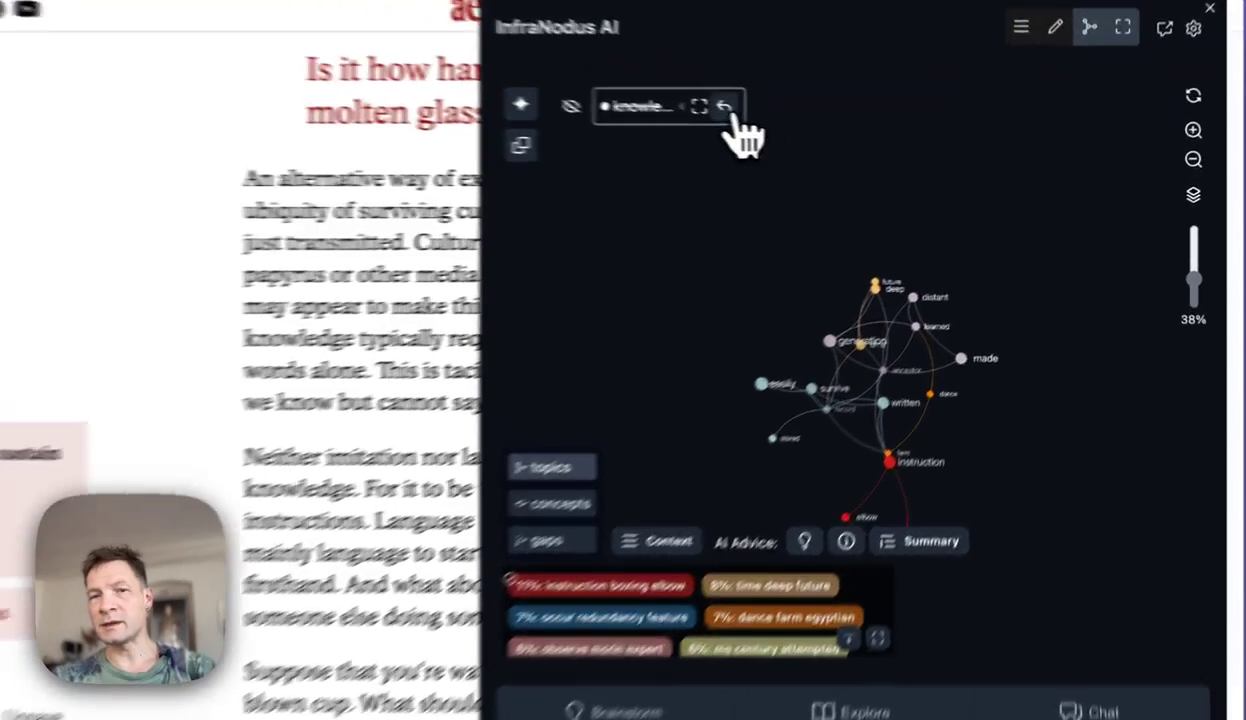
{"action": "left_click", "coordinate": [810, 127]}
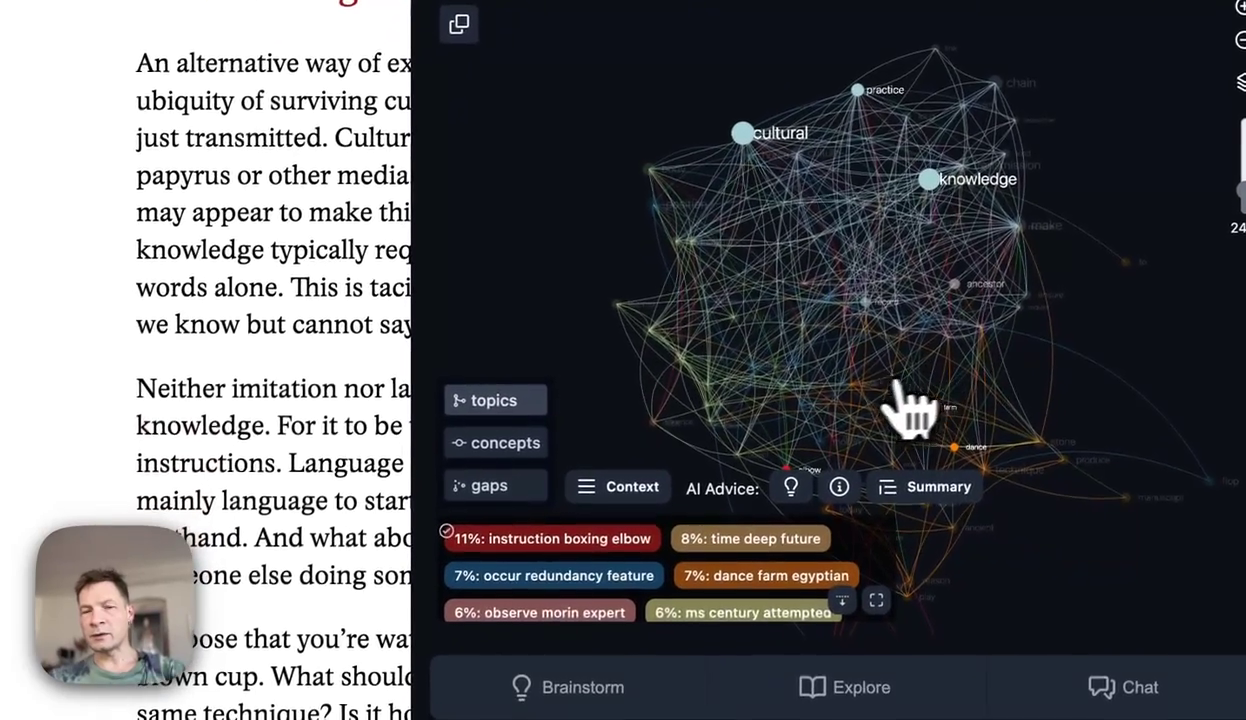
{"action": "left_click", "coordinate": [505, 443]}
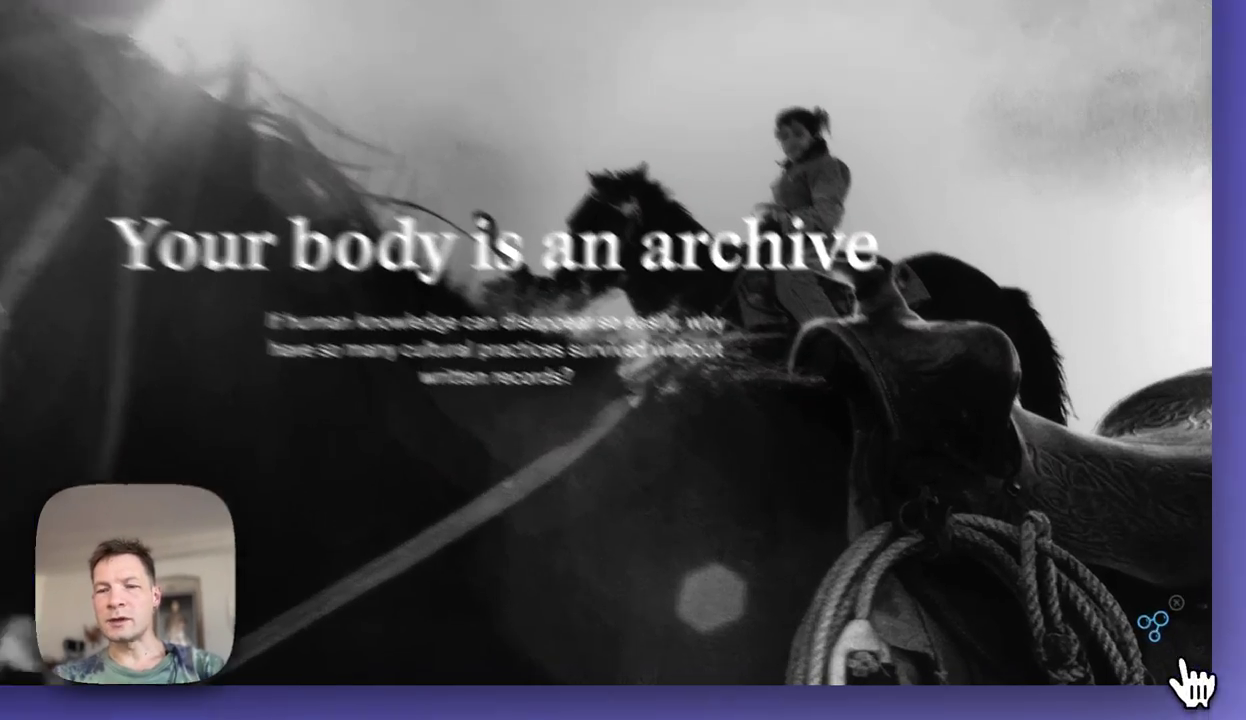
Reopen the InfraNodus AI overlay on the article and browse all of its topic clusters.
{"action": "left_click", "coordinate": [1163, 636]}
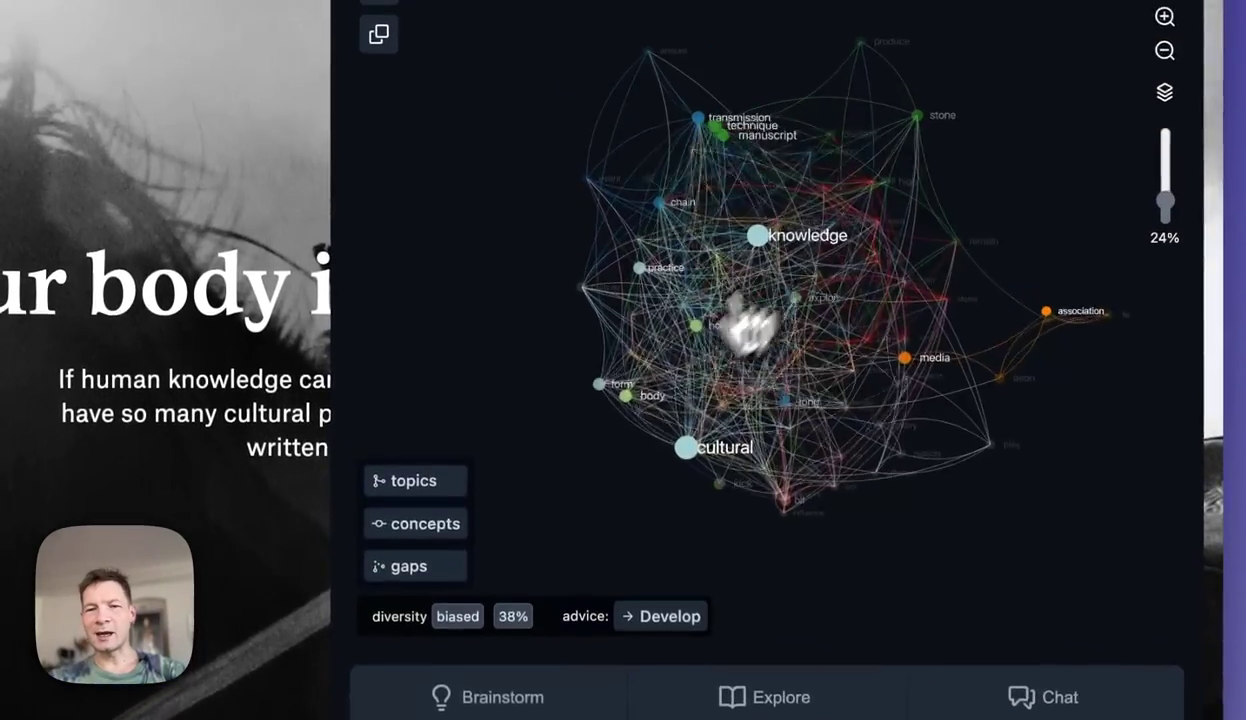
{"action": "left_click", "coordinate": [410, 566]}
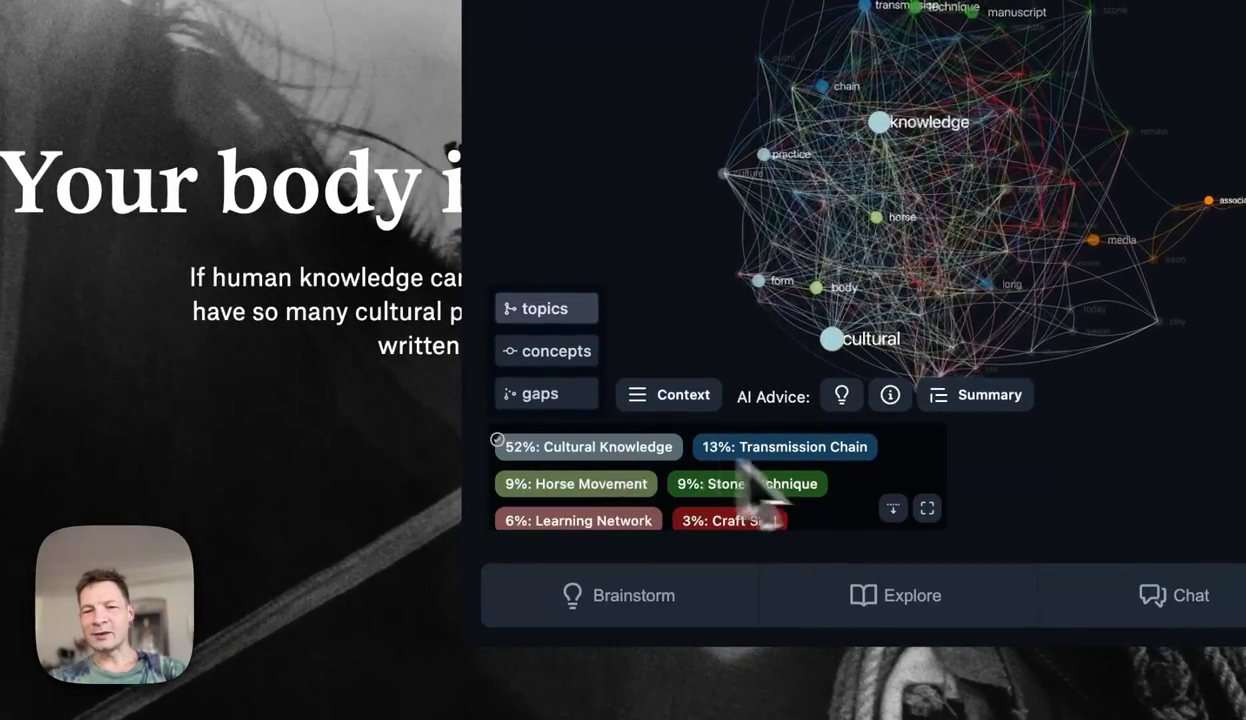
{"action": "scroll", "coordinate": [779, 515], "scroll_direction": "down", "scroll_amount": 2}
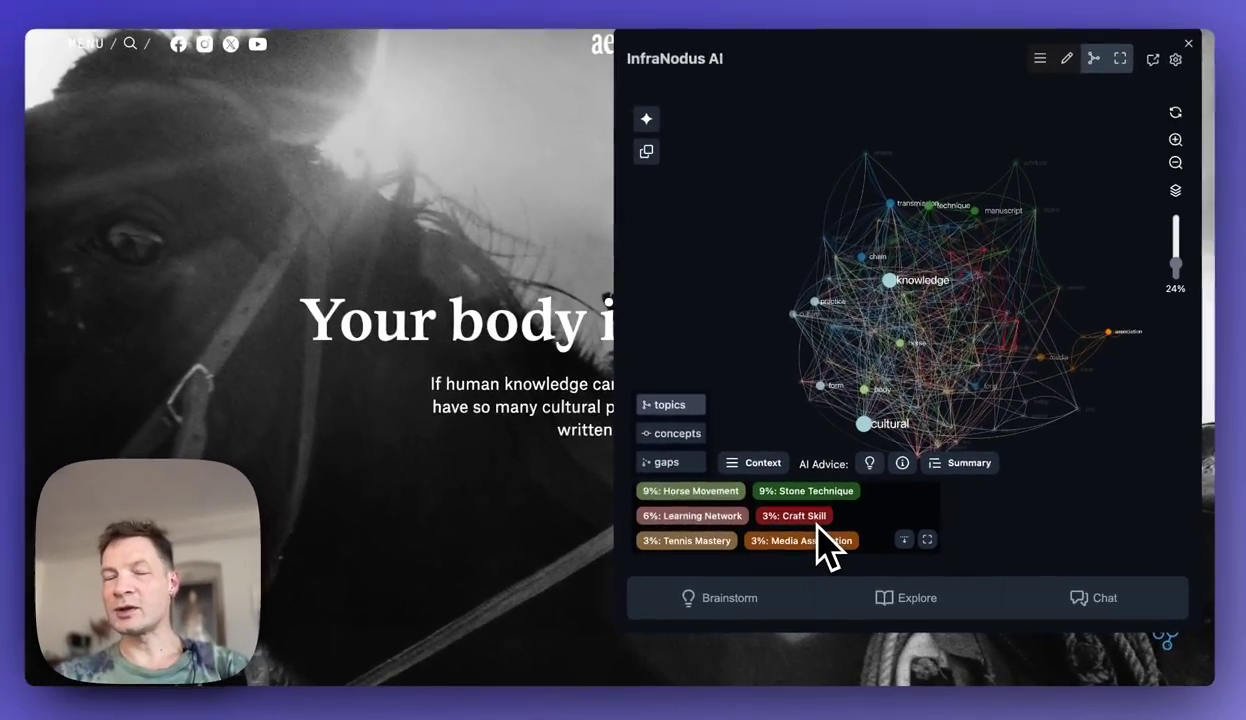
{"action": "scroll", "coordinate": [818, 545], "scroll_direction": "up", "scroll_amount": 2}
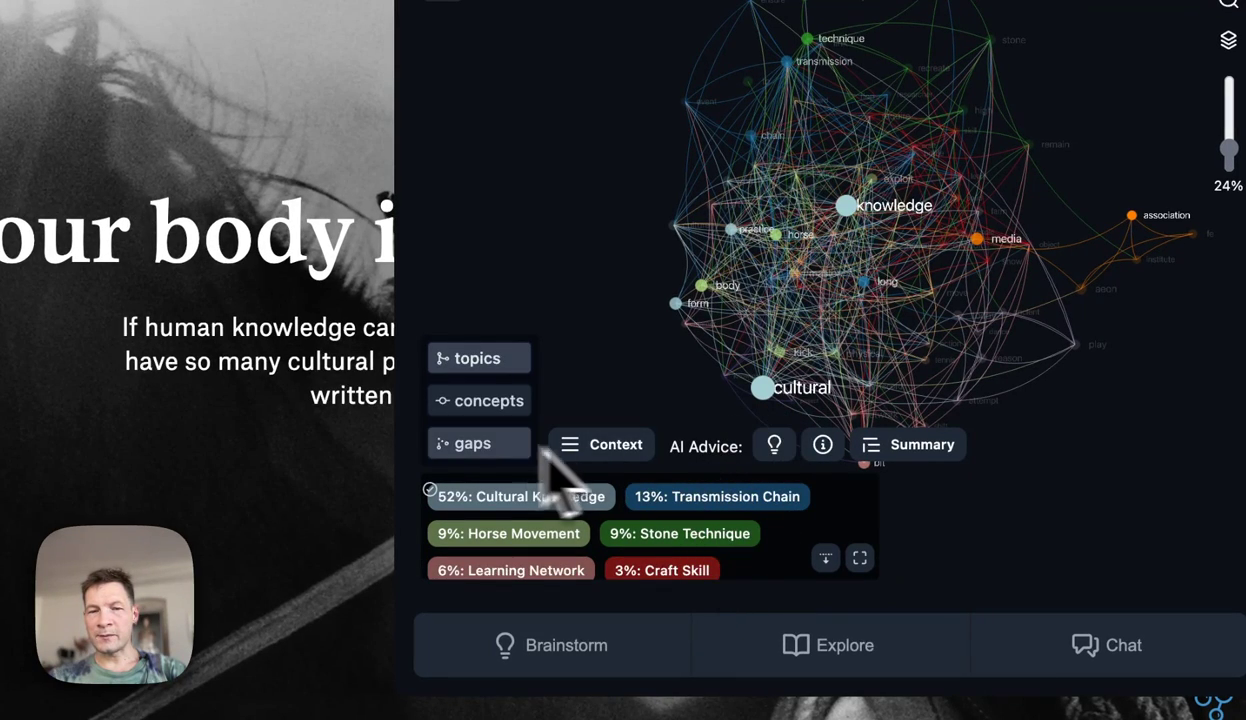
Hide the concepts knowledge, cultural and practice from the graph and list the underlying topics.
{"action": "left_click", "coordinate": [729, 565]}
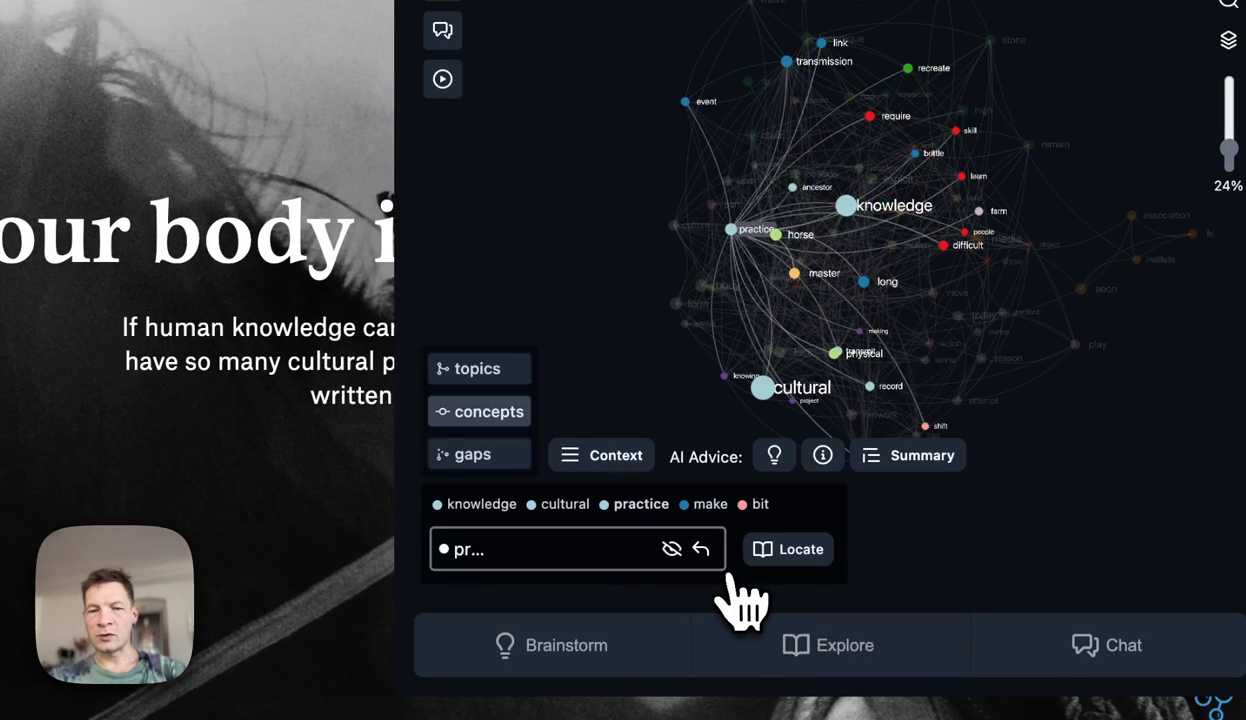
{"action": "left_click", "coordinate": [778, 636]}
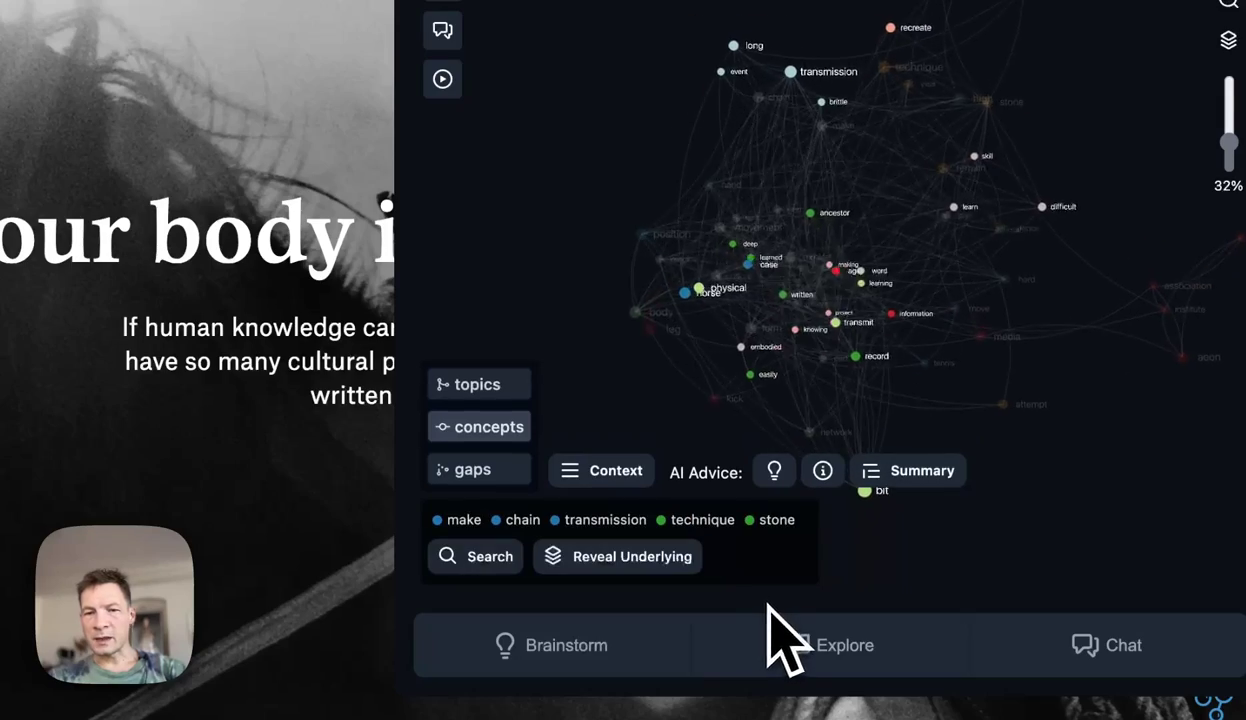
{"action": "left_click", "coordinate": [490, 396]}
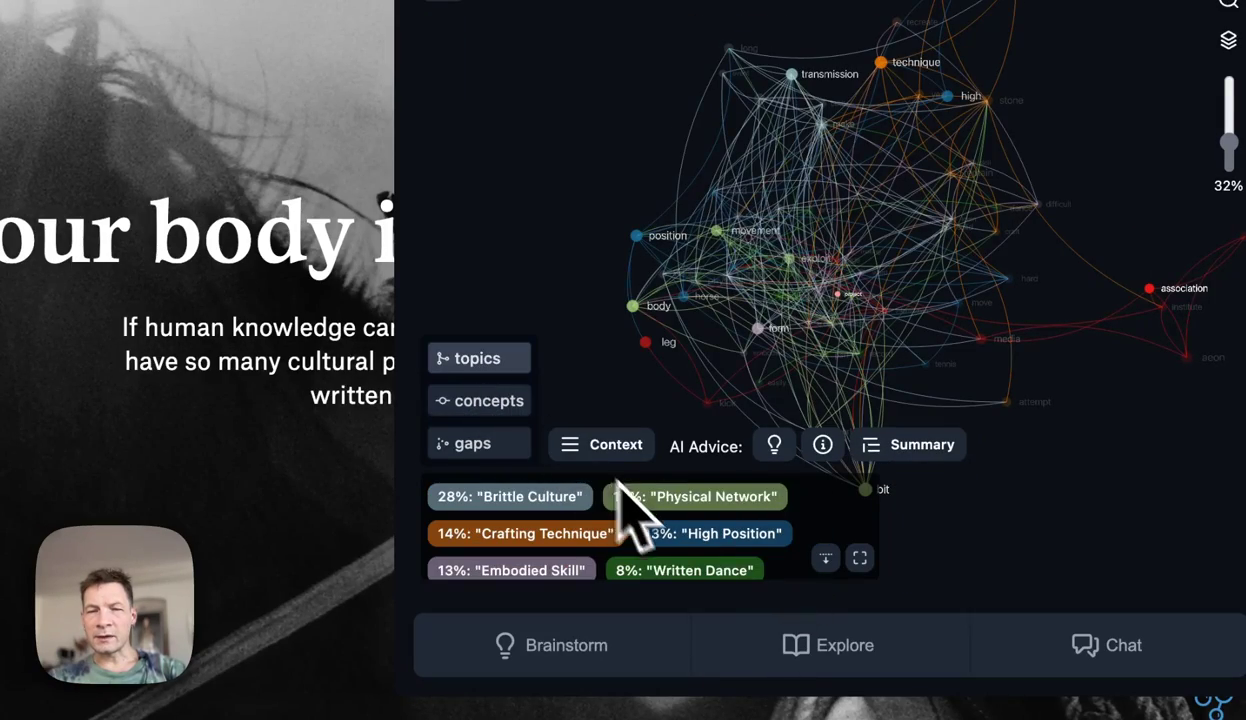
Find the "Written Dance" cluster among the underlying topics and filter the graph down to that cluster only.
{"action": "scroll", "coordinate": [681, 540], "scroll_direction": "down", "scroll_amount": 2}
{"action": "left_click", "coordinate": [688, 497]}
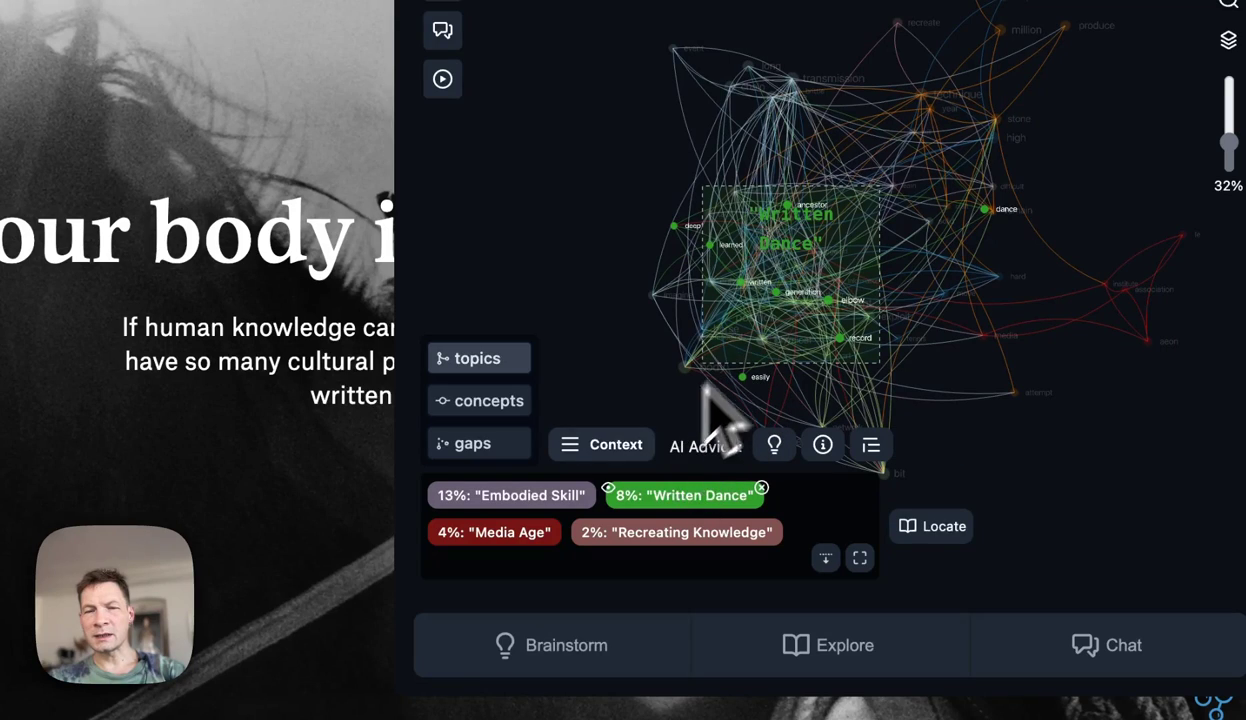
{"action": "left_click", "coordinate": [610, 492]}
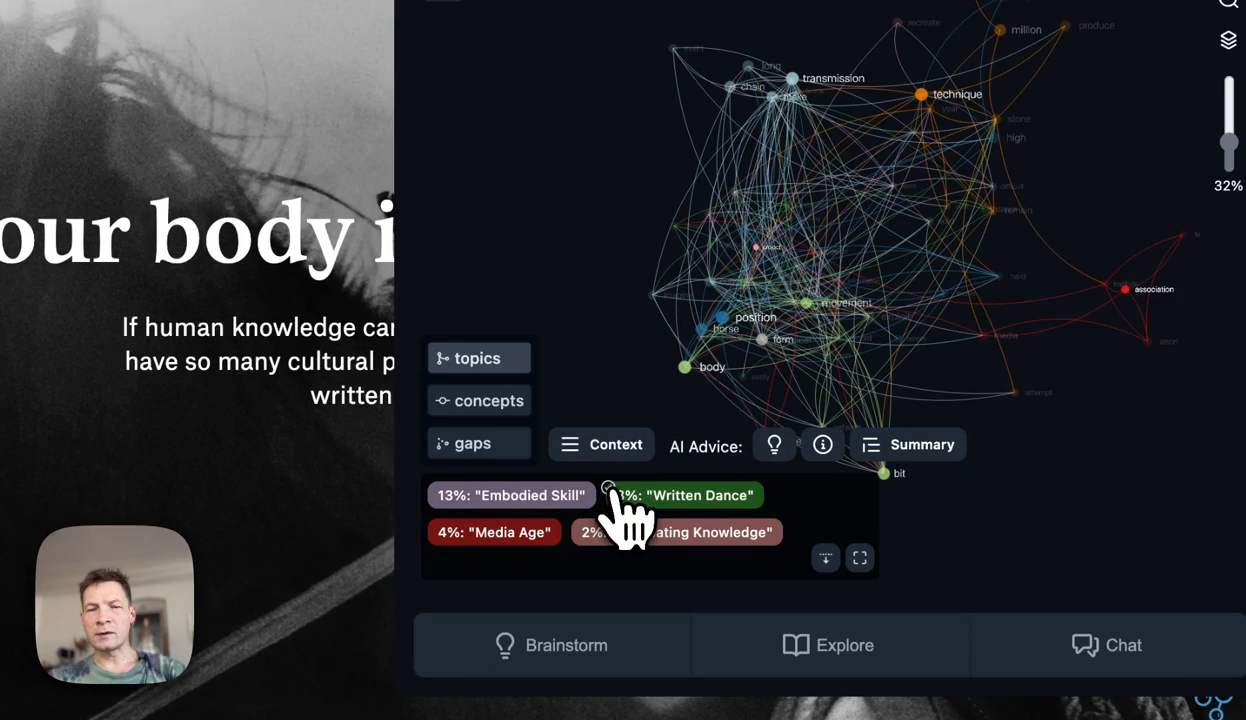
{"action": "left_click", "coordinate": [610, 492]}
{"action": "left_click", "coordinate": [610, 492]}
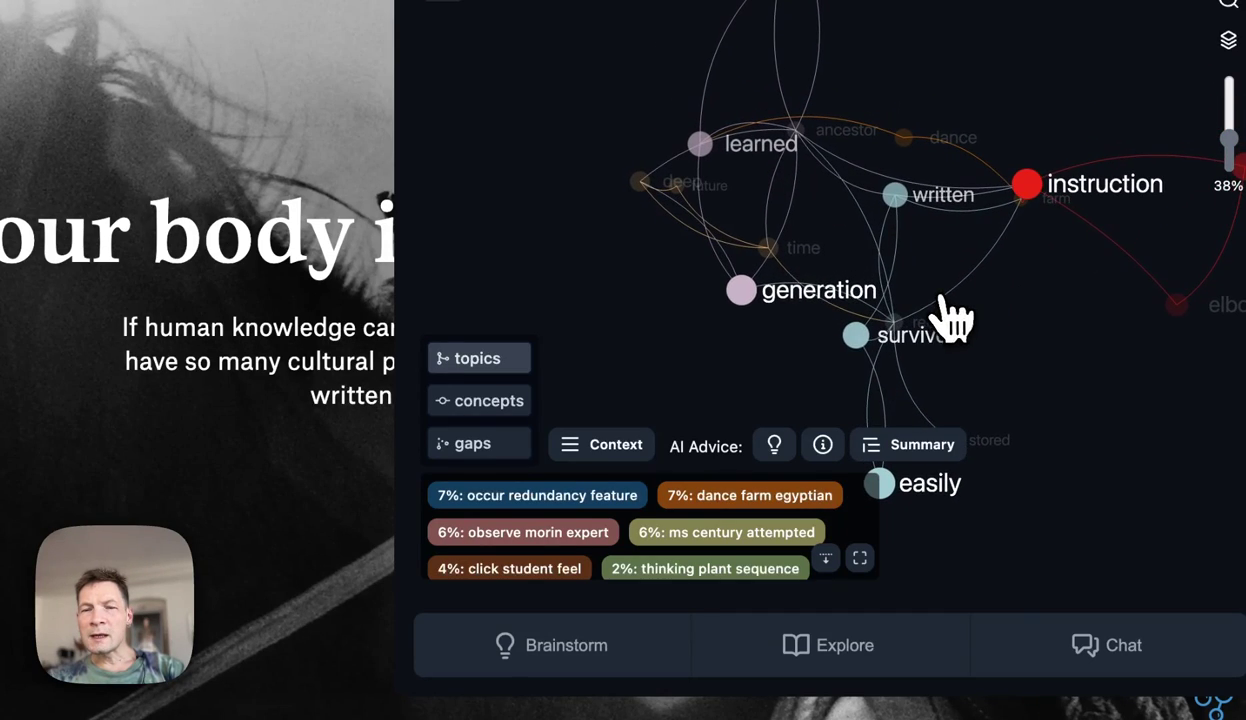
Select the generation, survive, record and written nodes, view the source excerpts containing them and close the excerpts.
{"action": "left_click", "coordinate": [746, 300]}
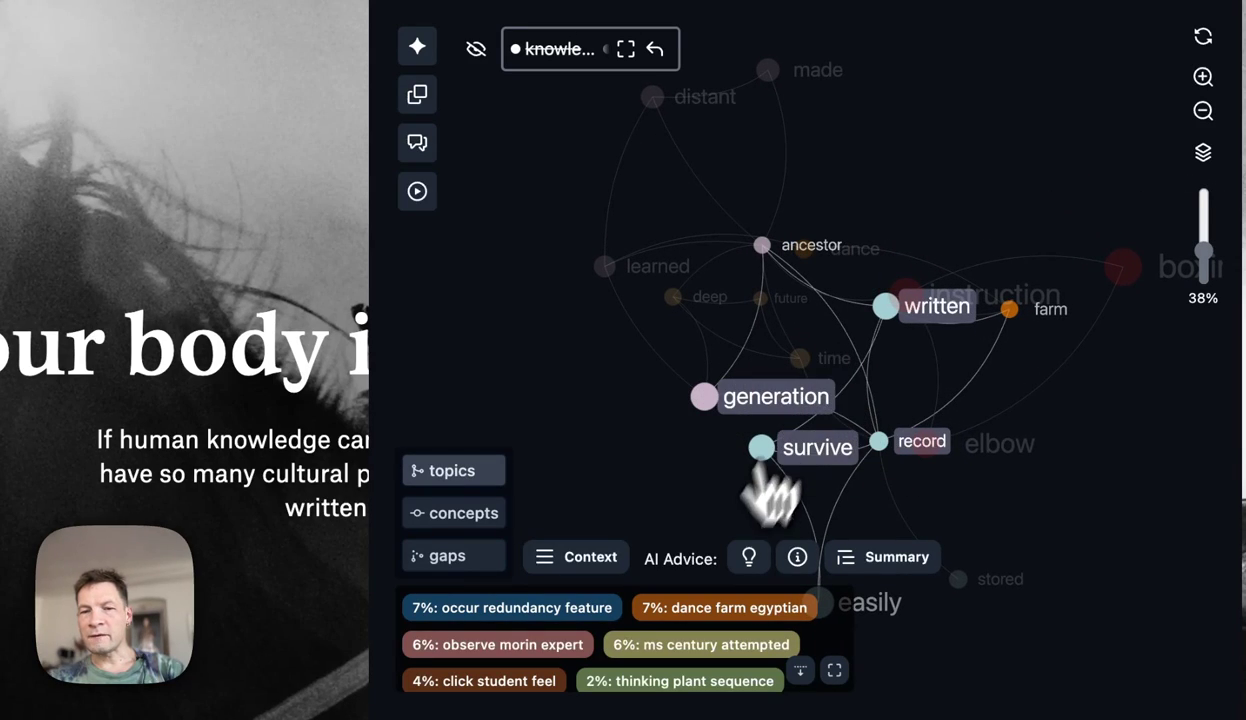
{"action": "left_click", "coordinate": [590, 575]}
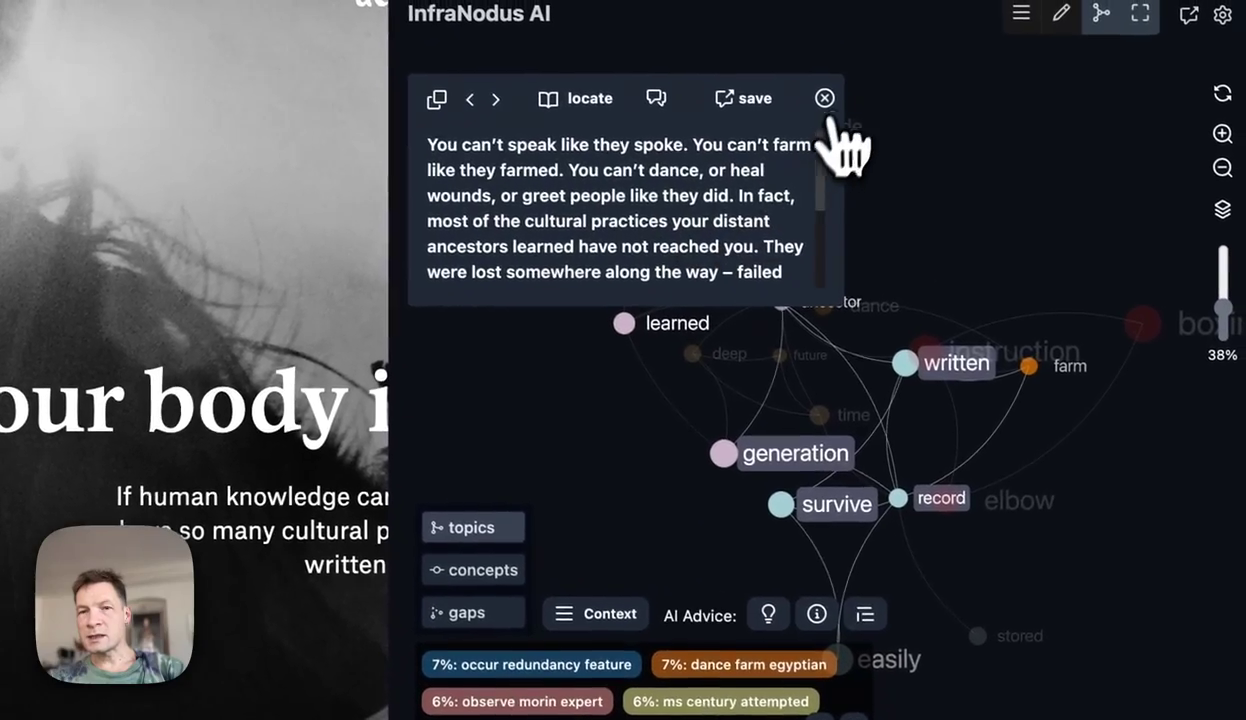
{"action": "left_click", "coordinate": [862, 58]}
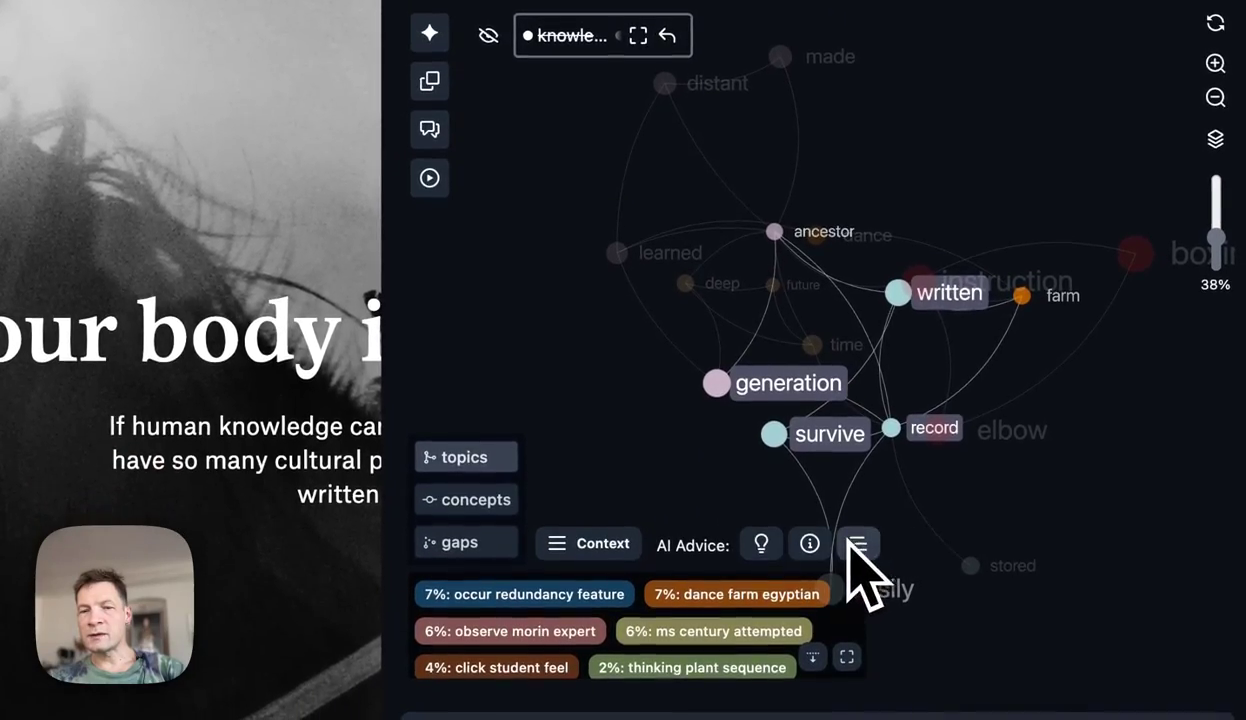
Generate an AI summary for the selected concepts and read through it.
{"action": "left_click", "coordinate": [884, 556]}
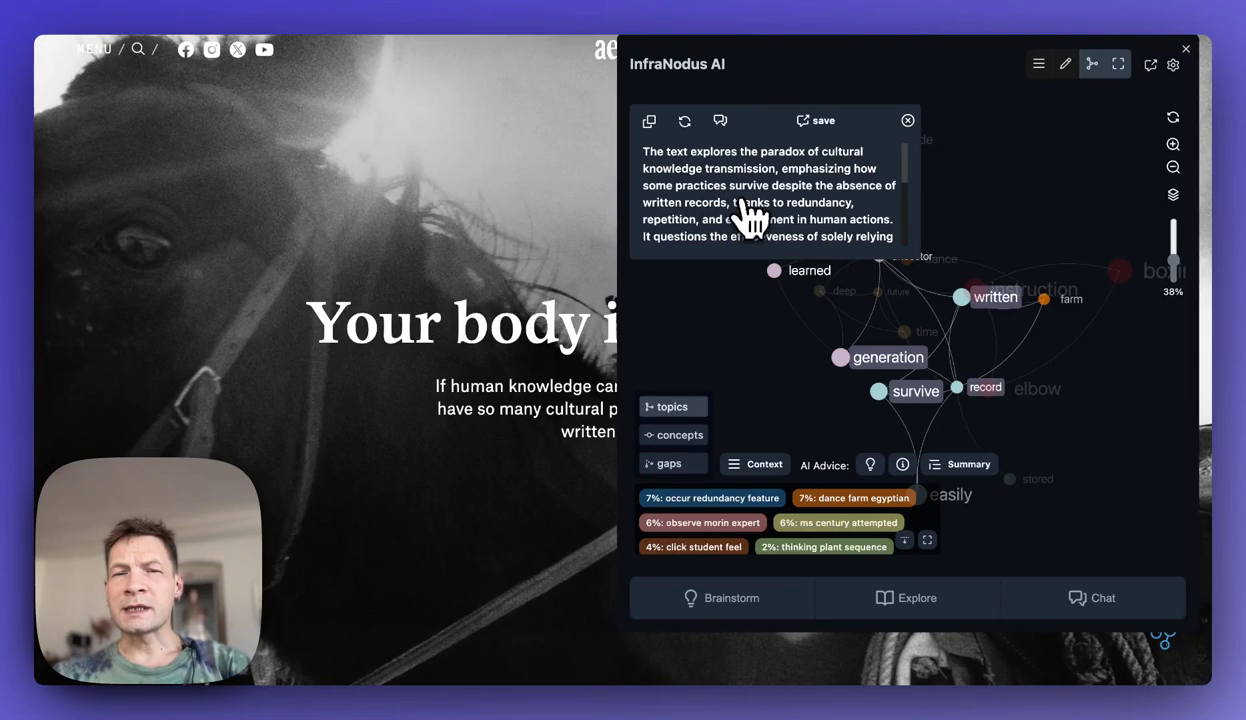
{"action": "scroll", "coordinate": [752, 215], "scroll_direction": "down", "scroll_amount": 1}
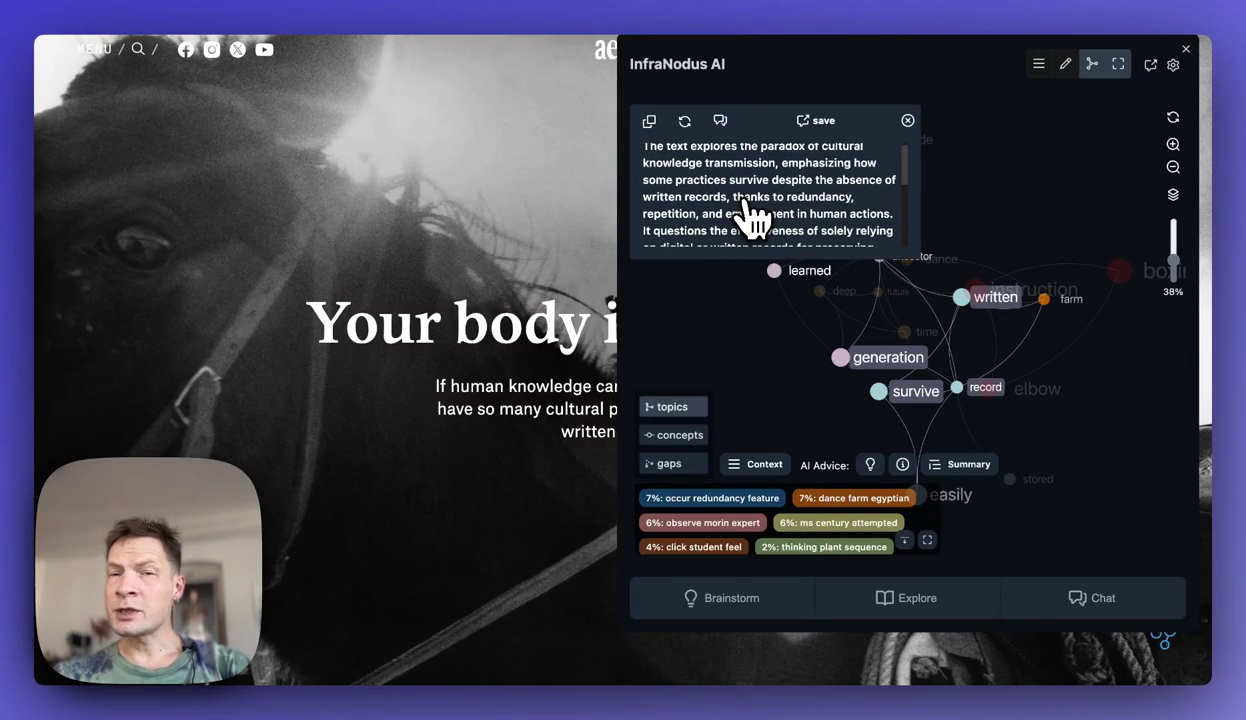
{"action": "scroll", "coordinate": [752, 215], "scroll_direction": "down", "scroll_amount": 1}
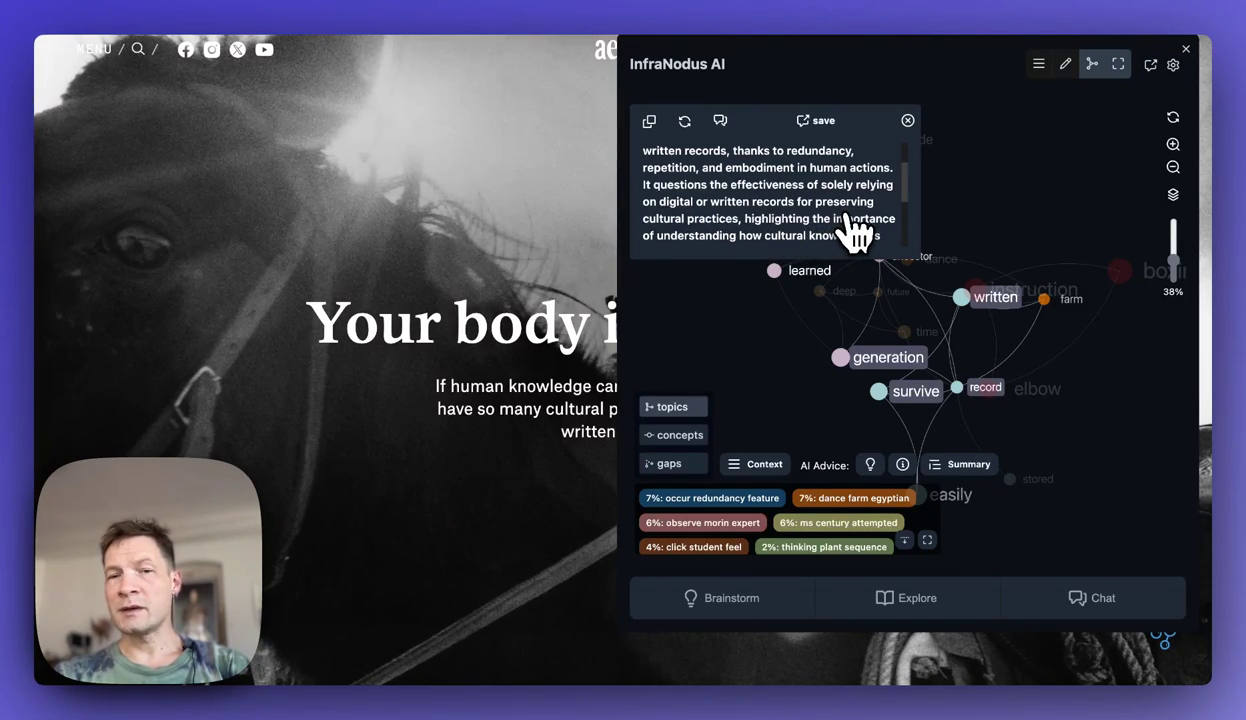
{"action": "scroll", "coordinate": [855, 232], "scroll_direction": "down", "scroll_amount": 2}
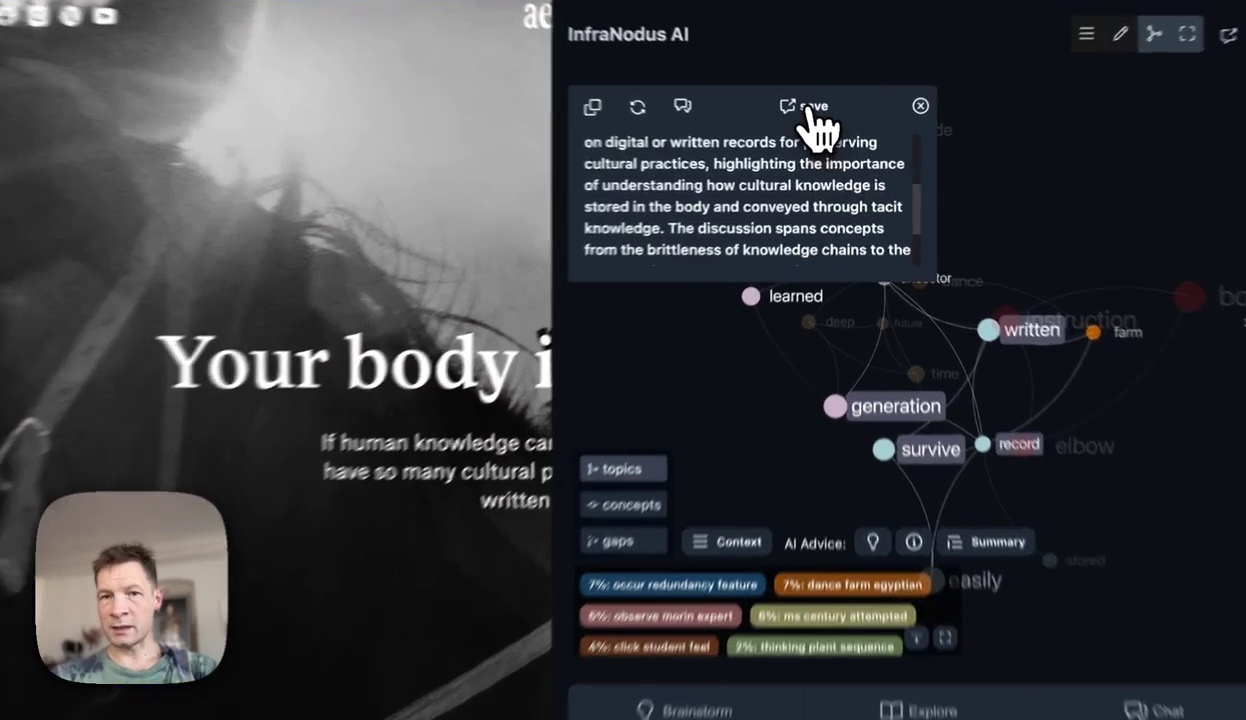
Save the AI summary to the from_extension_aeon_co graph, building it from the words used in text.
{"action": "left_click", "coordinate": [818, 124]}
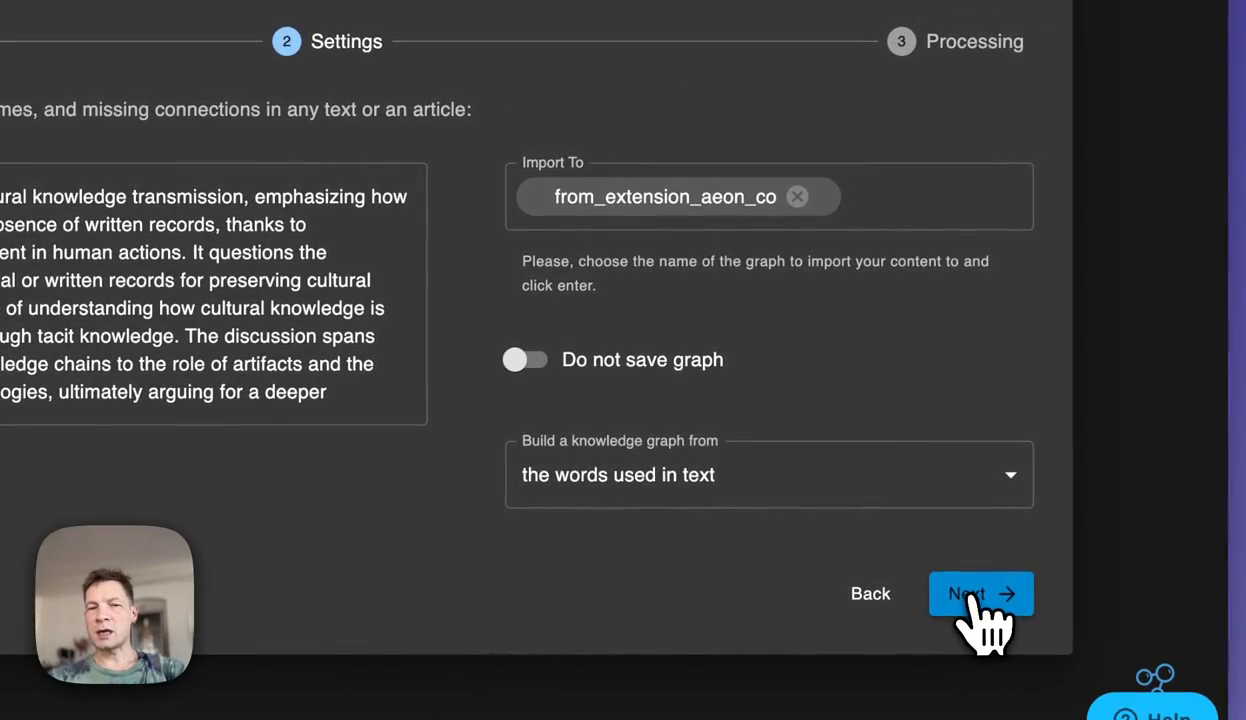
{"action": "left_click", "coordinate": [970, 596]}
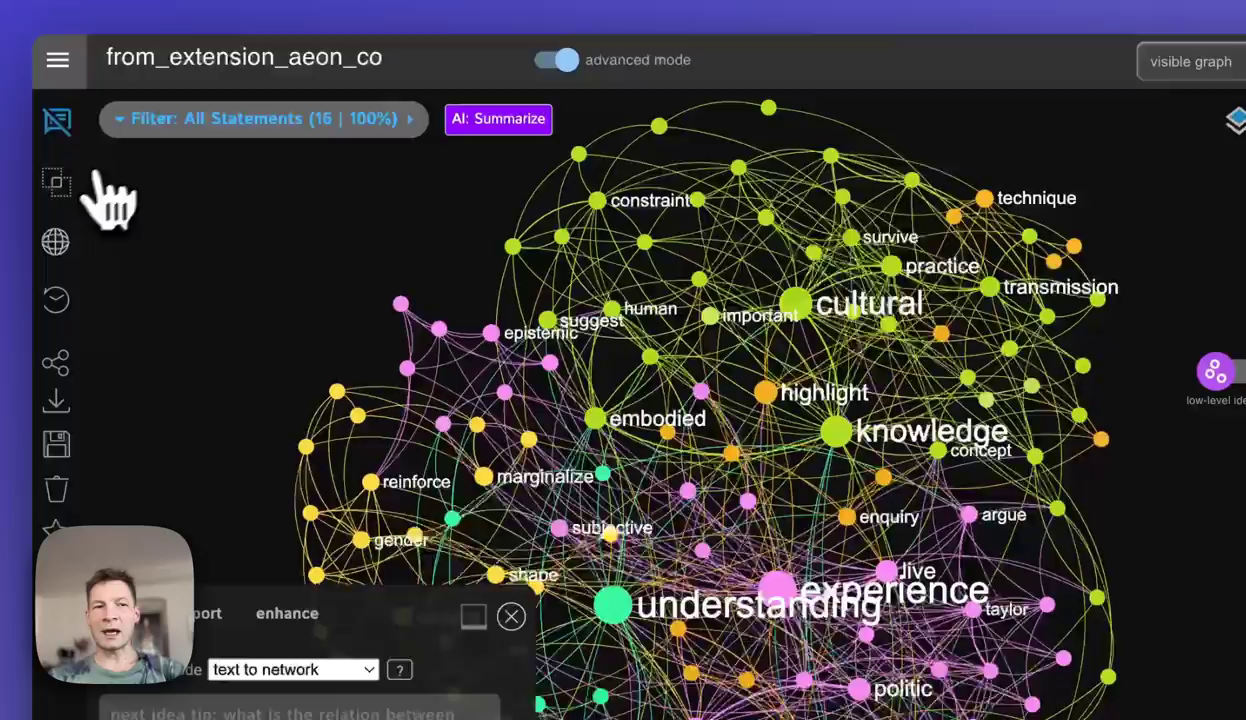
Show the saved statements in the graph, read through them, and hide both the statements and the editor panel.
{"action": "left_click", "coordinate": [56, 120]}
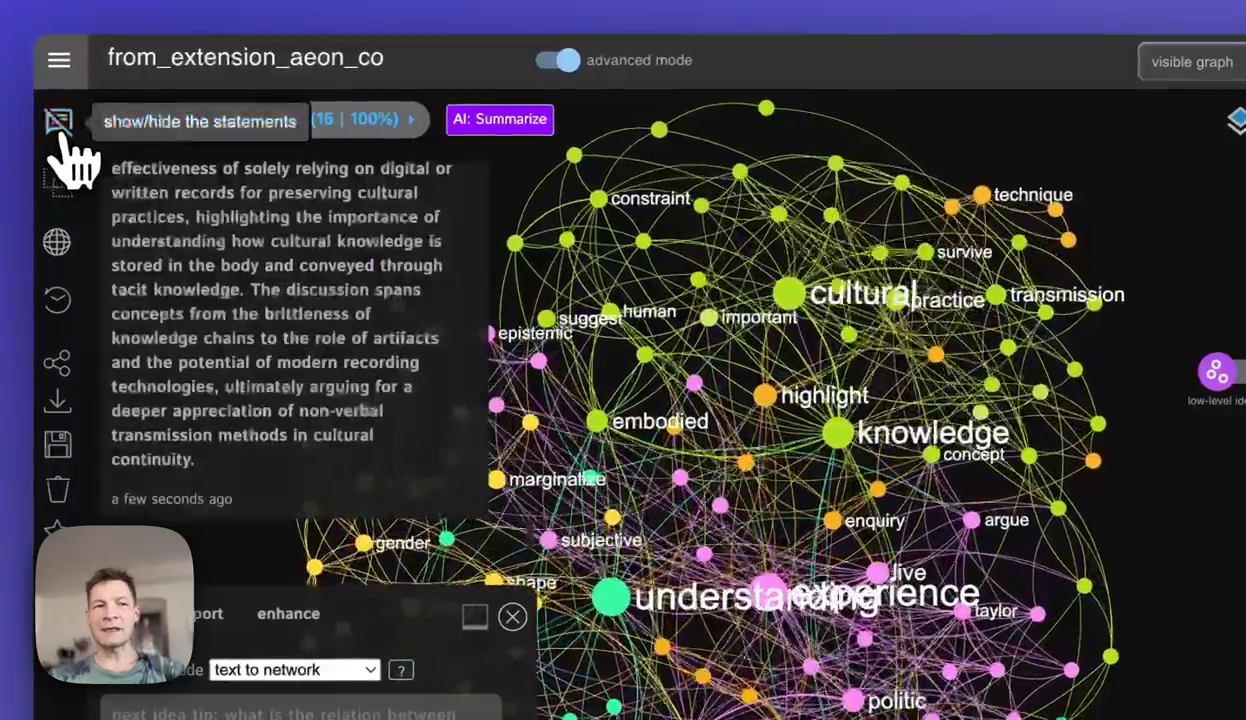
{"action": "scroll", "coordinate": [398, 445], "scroll_direction": "down", "scroll_amount": 10}
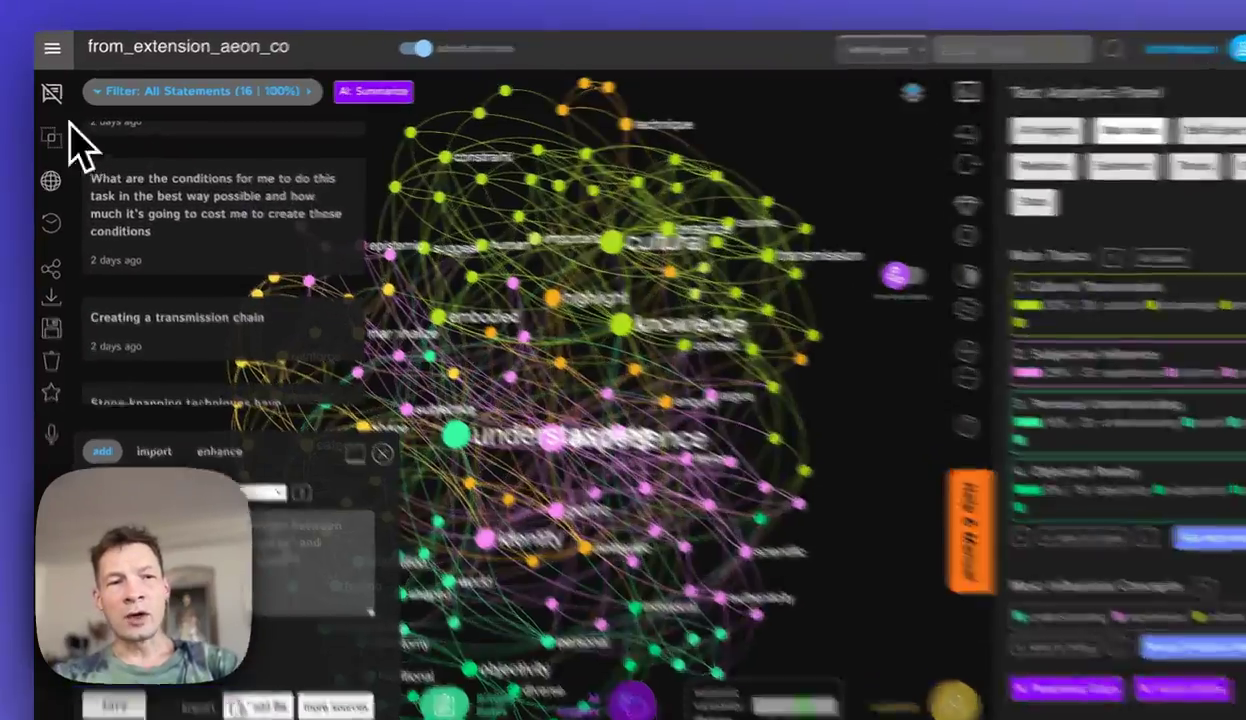
{"action": "left_click", "coordinate": [50, 92]}
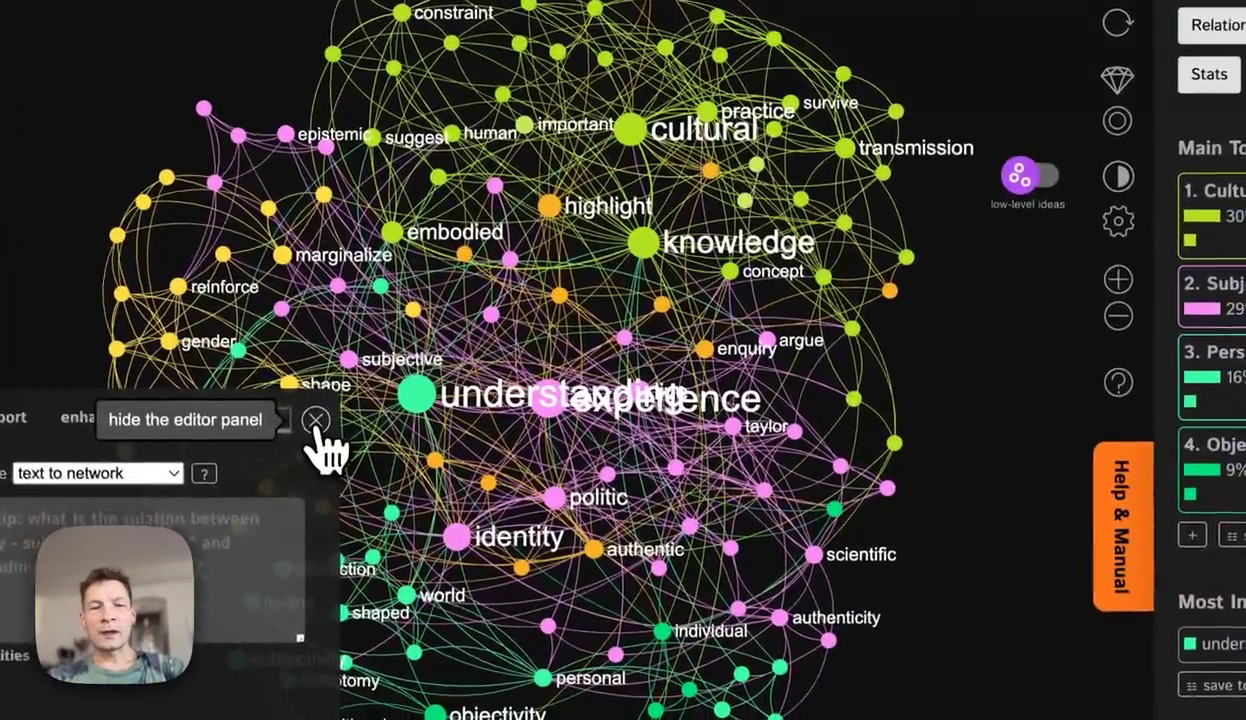
{"action": "left_click", "coordinate": [316, 421]}
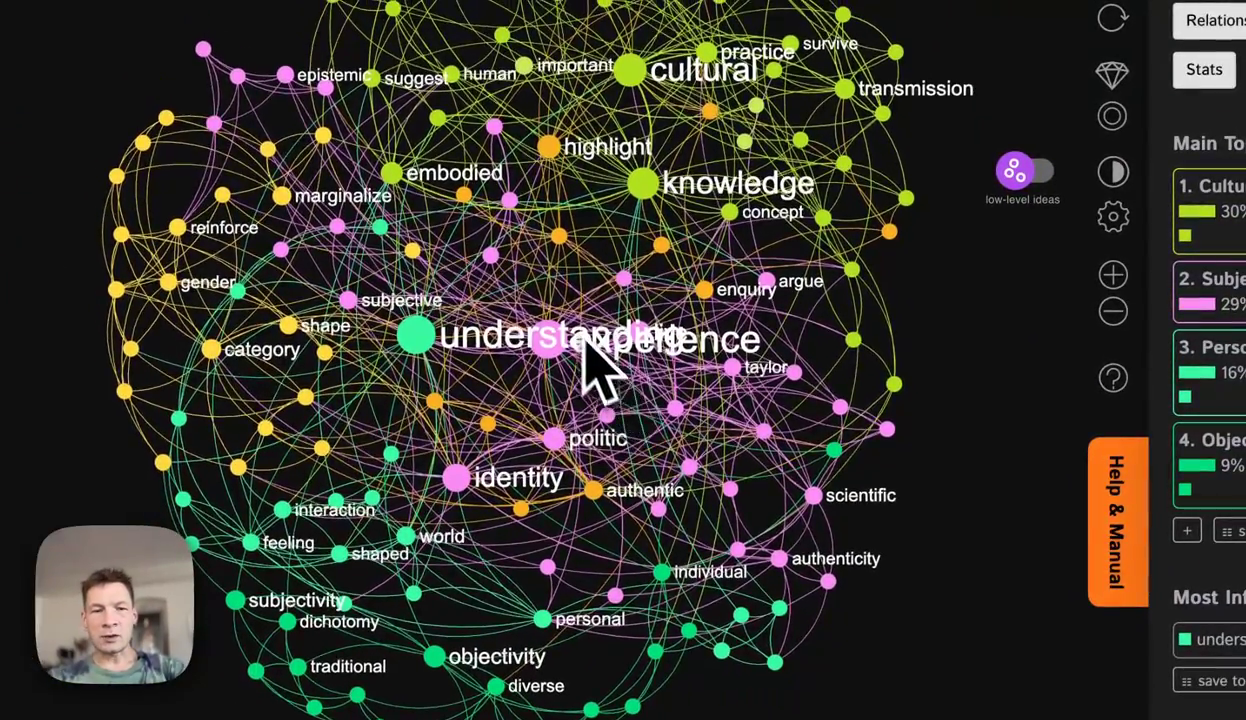
Examine the combined graph and its main topics, and bring up the AI insights for it.
{"action": "scroll", "coordinate": [580, 345], "scroll_direction": "up", "scroll_amount": 3}
{"action": "scroll", "coordinate": [580, 348], "scroll_direction": "down", "scroll_amount": 3}
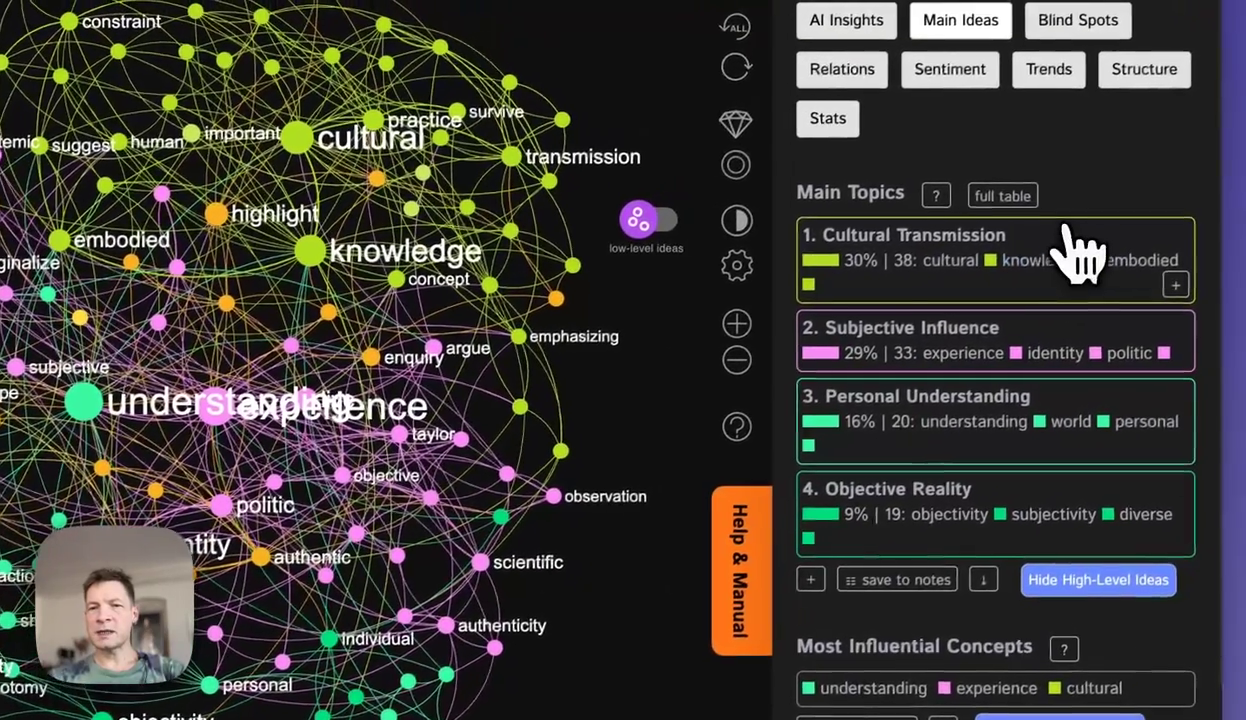
{"action": "left_click", "coordinate": [1068, 232]}
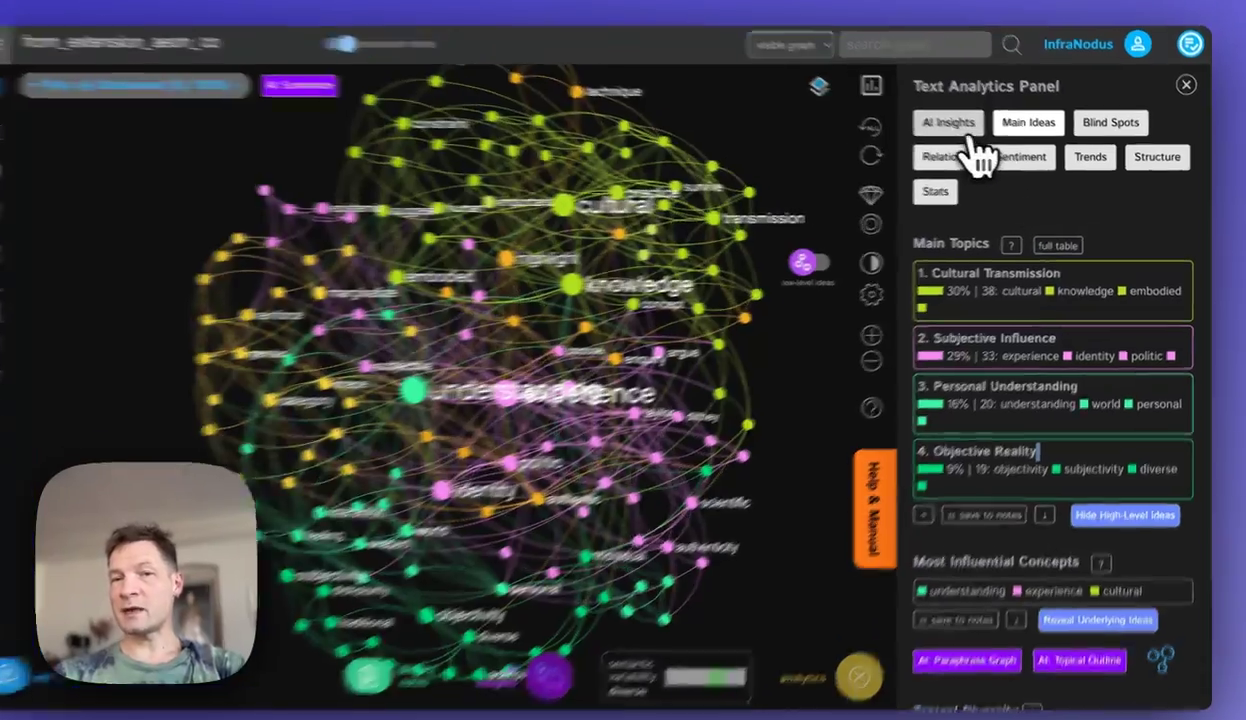
{"action": "left_click", "coordinate": [961, 127]}
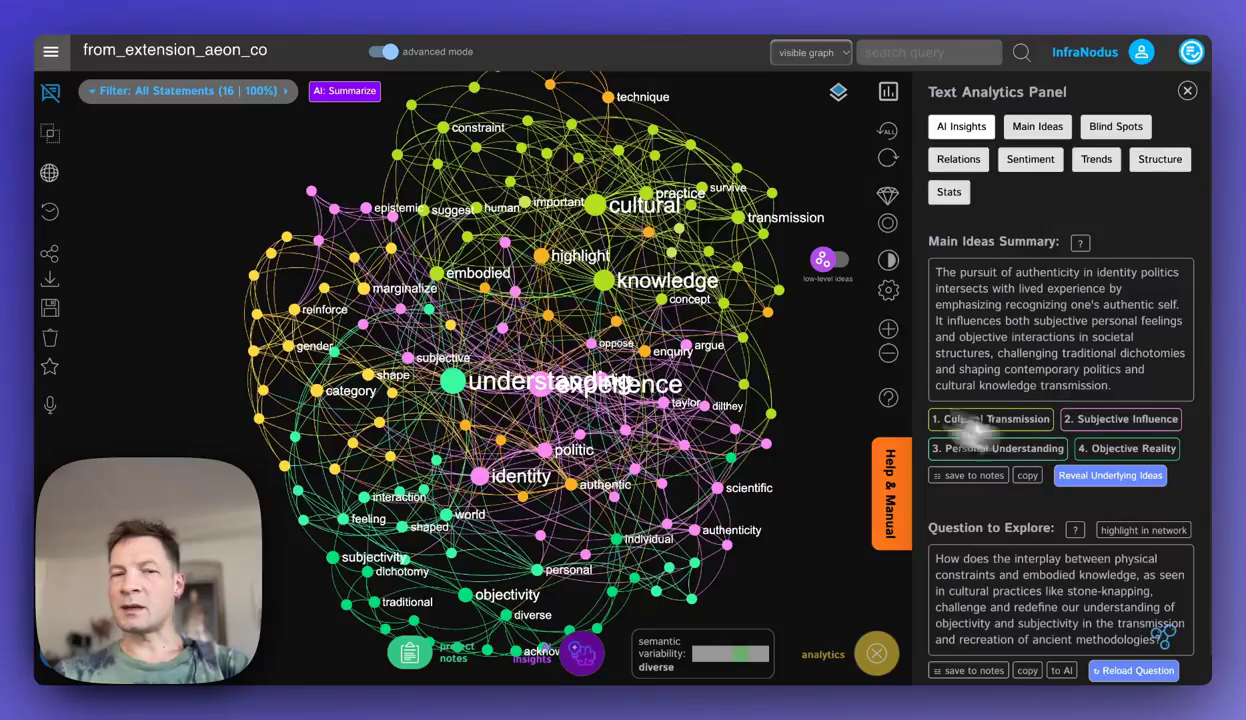
Review the graph's source statements again, hide them and examine the AI main ideas summary and question to explore.
{"action": "left_click", "coordinate": [50, 92]}
{"action": "scroll", "coordinate": [294, 440], "scroll_direction": "down", "scroll_amount": 5}
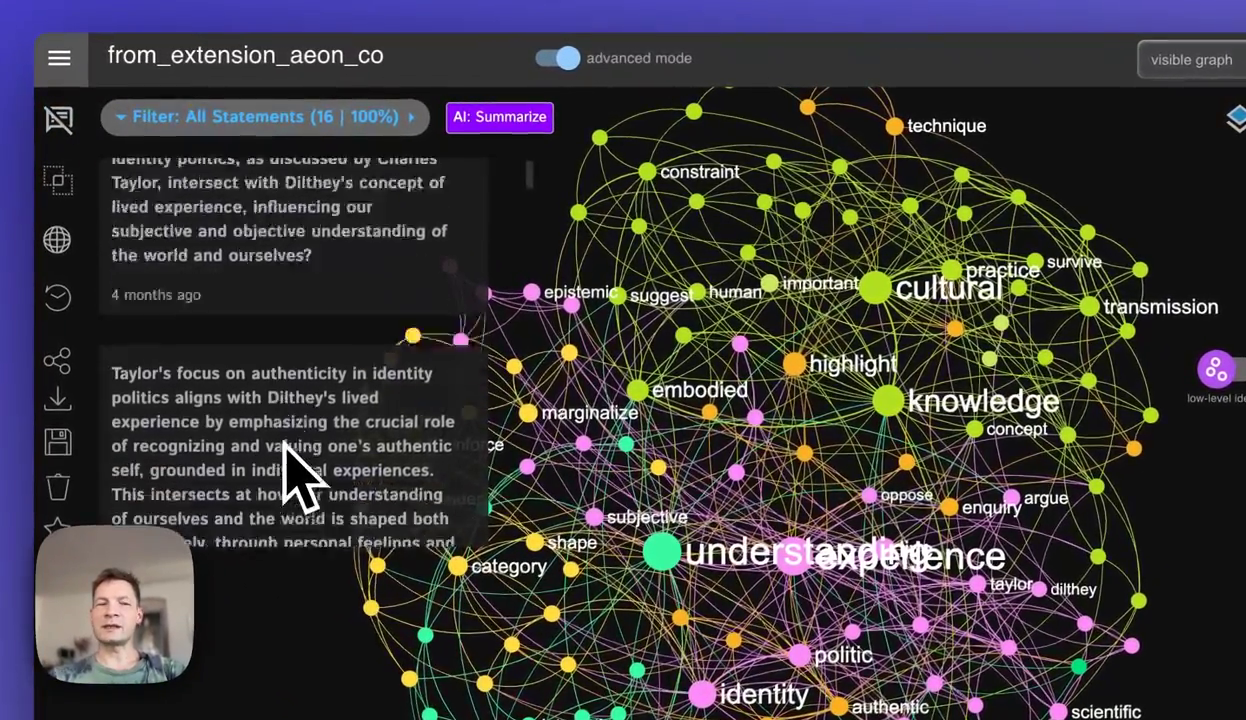
{"action": "scroll", "coordinate": [297, 470], "scroll_direction": "down", "scroll_amount": 10}
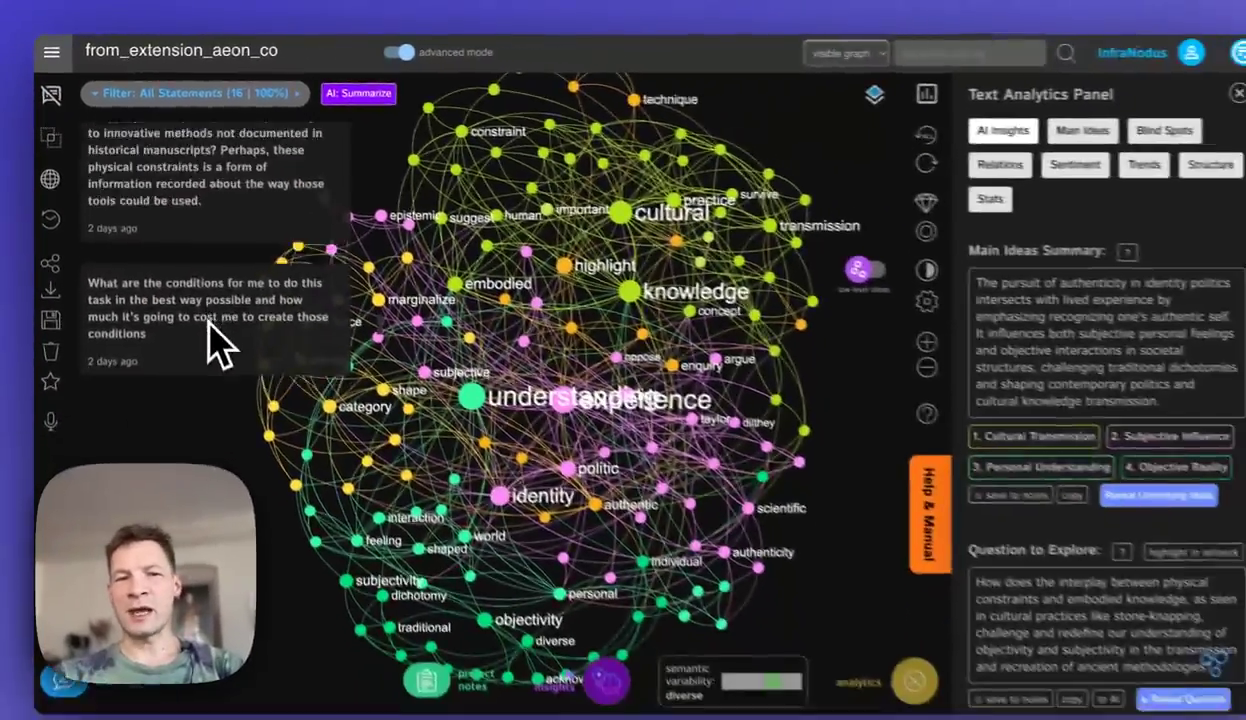
{"action": "scroll", "coordinate": [205, 330], "scroll_direction": "up", "scroll_amount": 10}
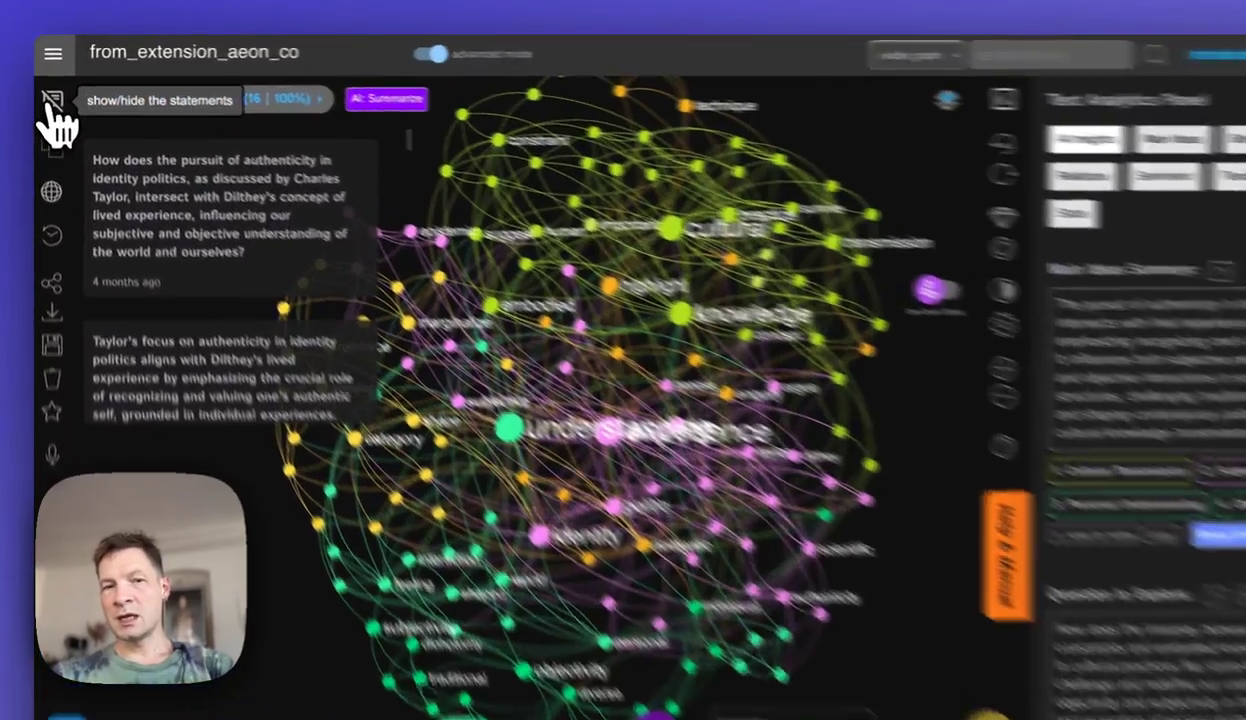
{"action": "left_click", "coordinate": [49, 95]}
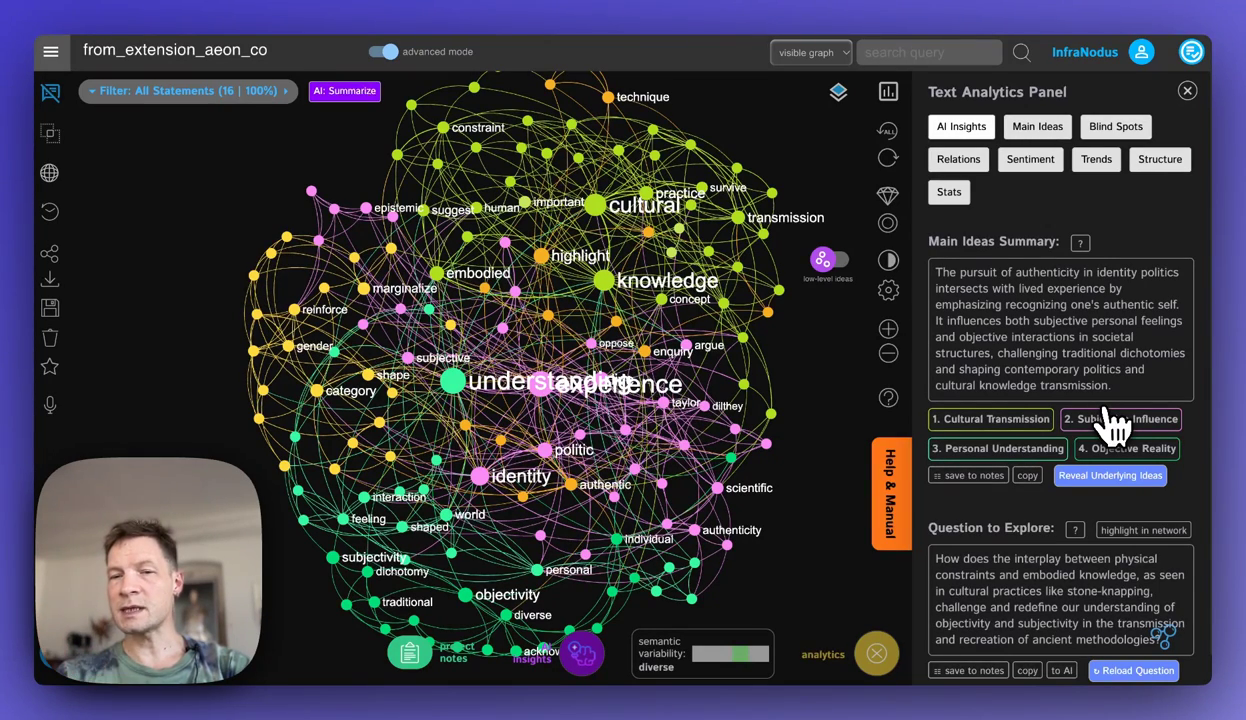
{"action": "scroll", "coordinate": [1035, 620], "scroll_direction": "down", "scroll_amount": 2}
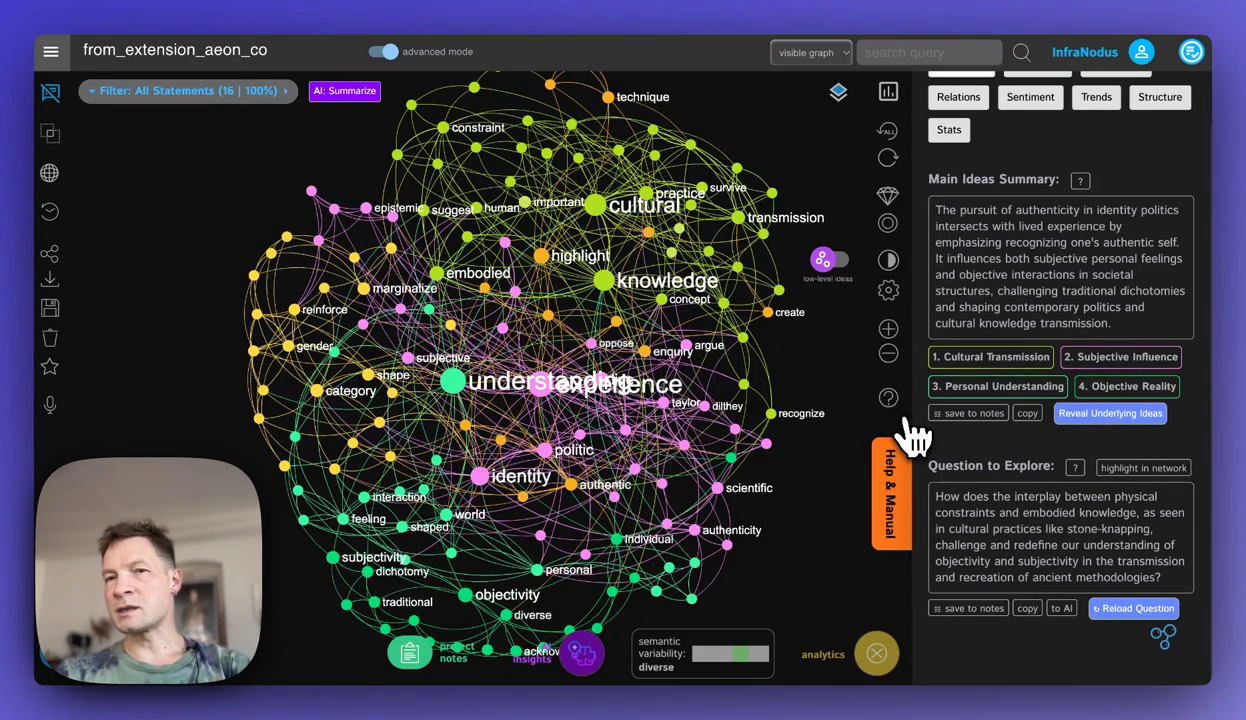
Isolate the knowledge concept in the saved graph and examine which concepts it connects to.
{"action": "scroll", "coordinate": [1010, 330], "scroll_direction": "up", "scroll_amount": 2}
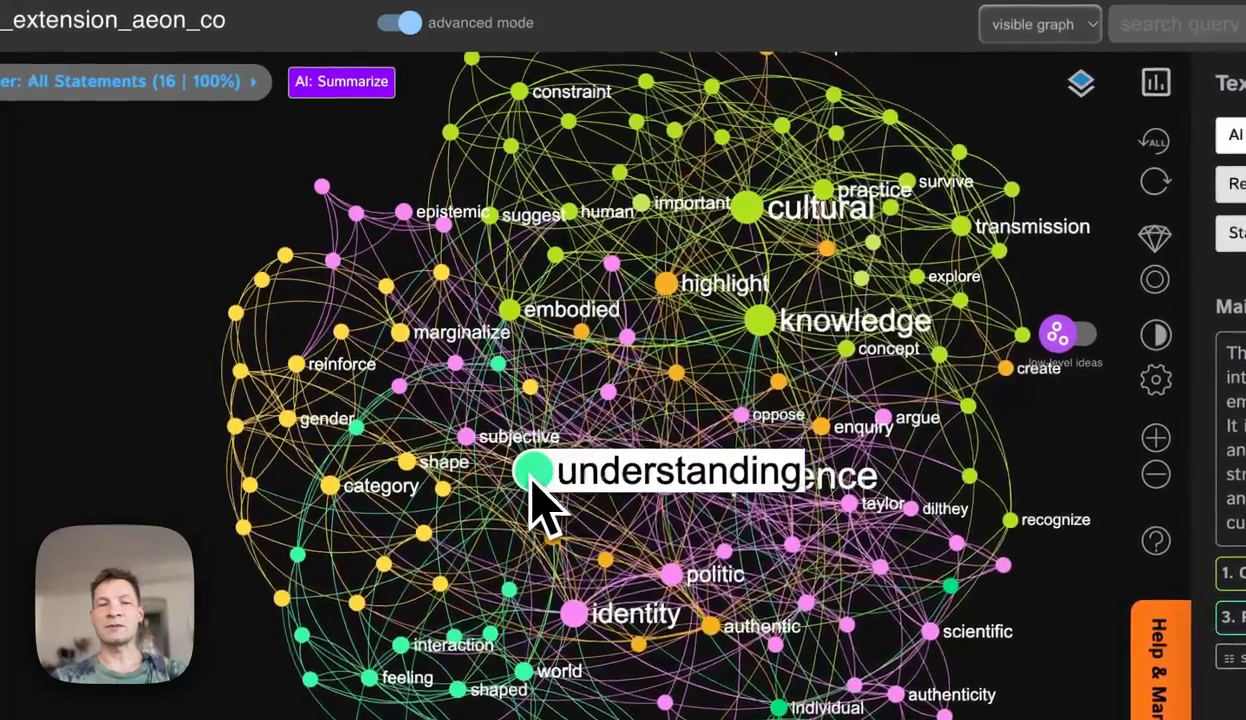
{"action": "left_click", "coordinate": [537, 480]}
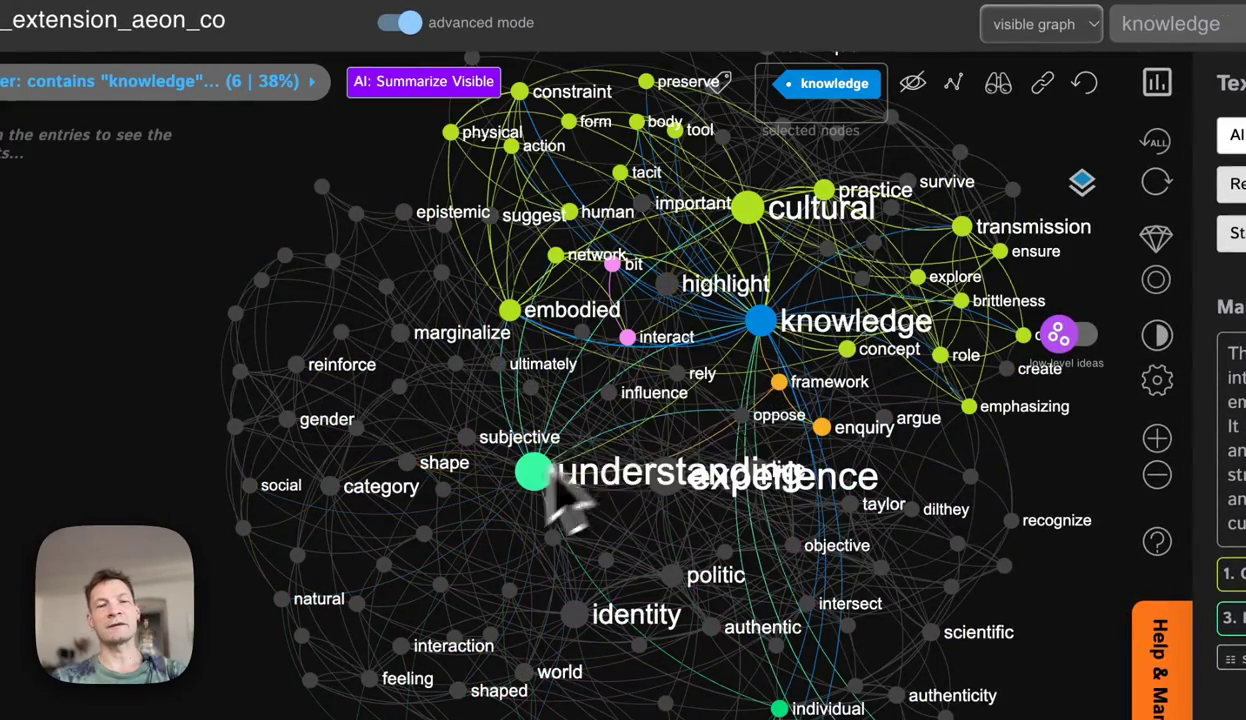
{"action": "left_click", "coordinate": [774, 342]}
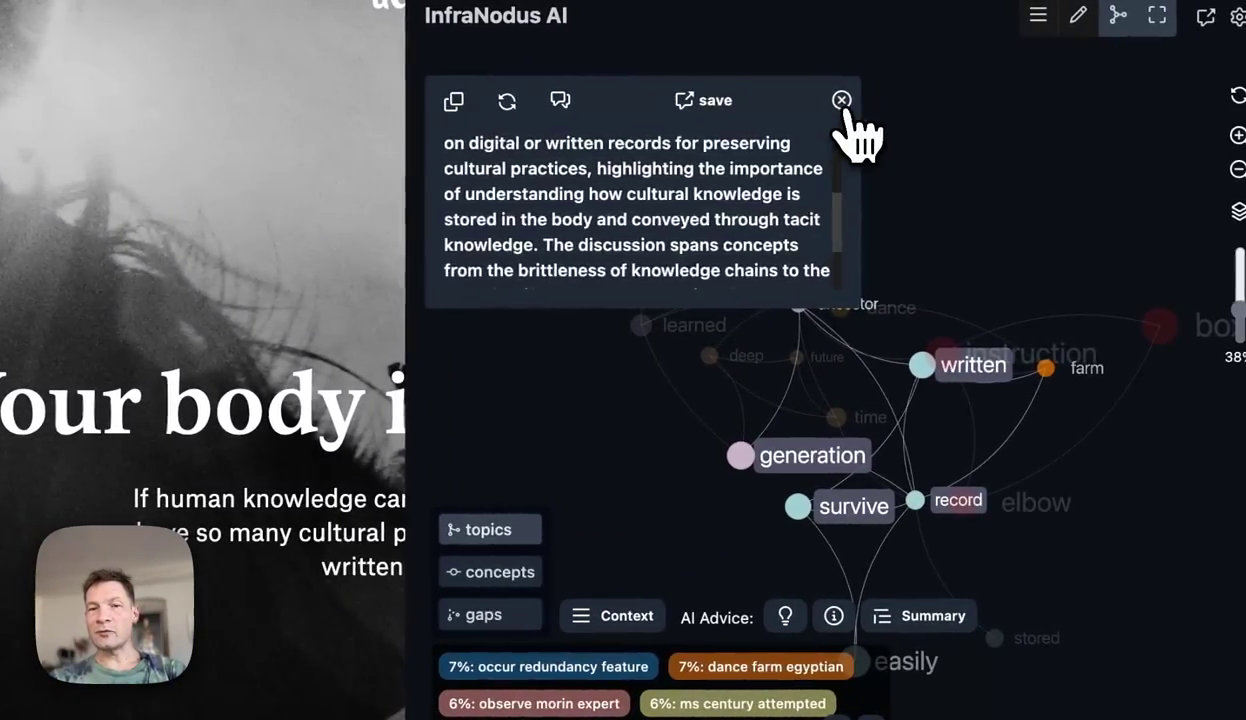
Close the AI summary in the Aeon article's overlay and search aeon.co for survive, written, generation, record.
{"action": "left_click", "coordinate": [1062, 97]}
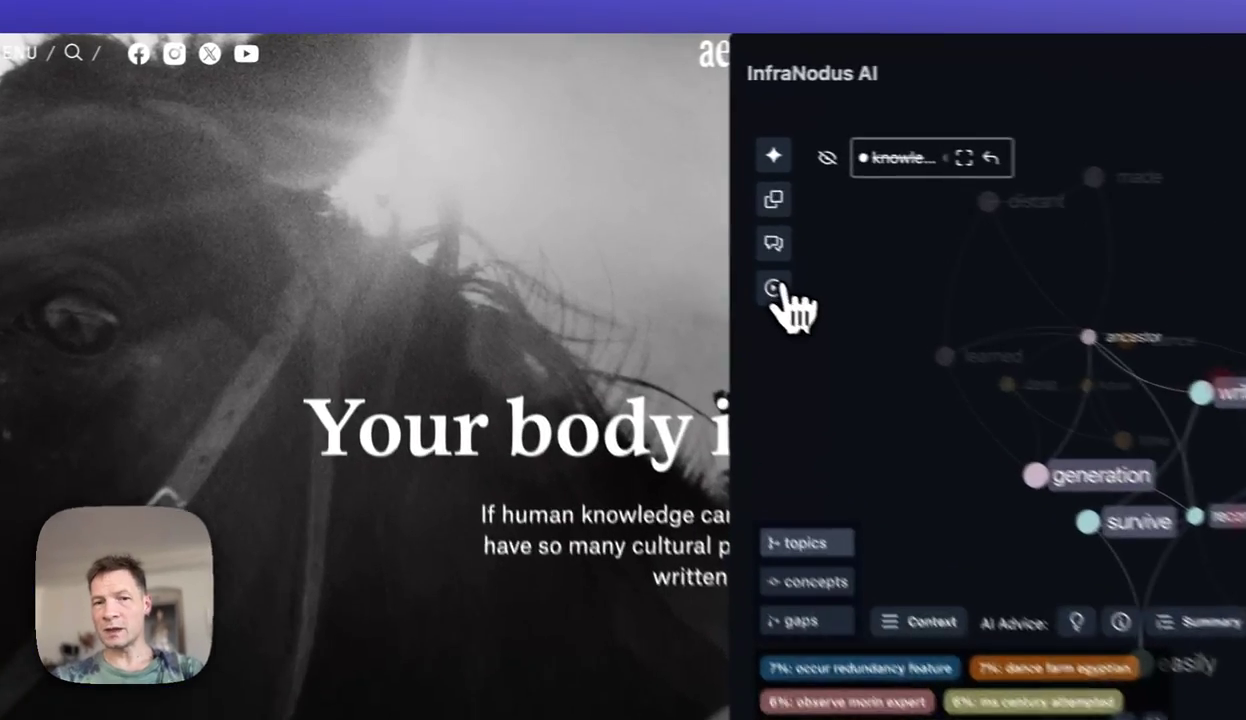
{"action": "left_click", "coordinate": [650, 221]}
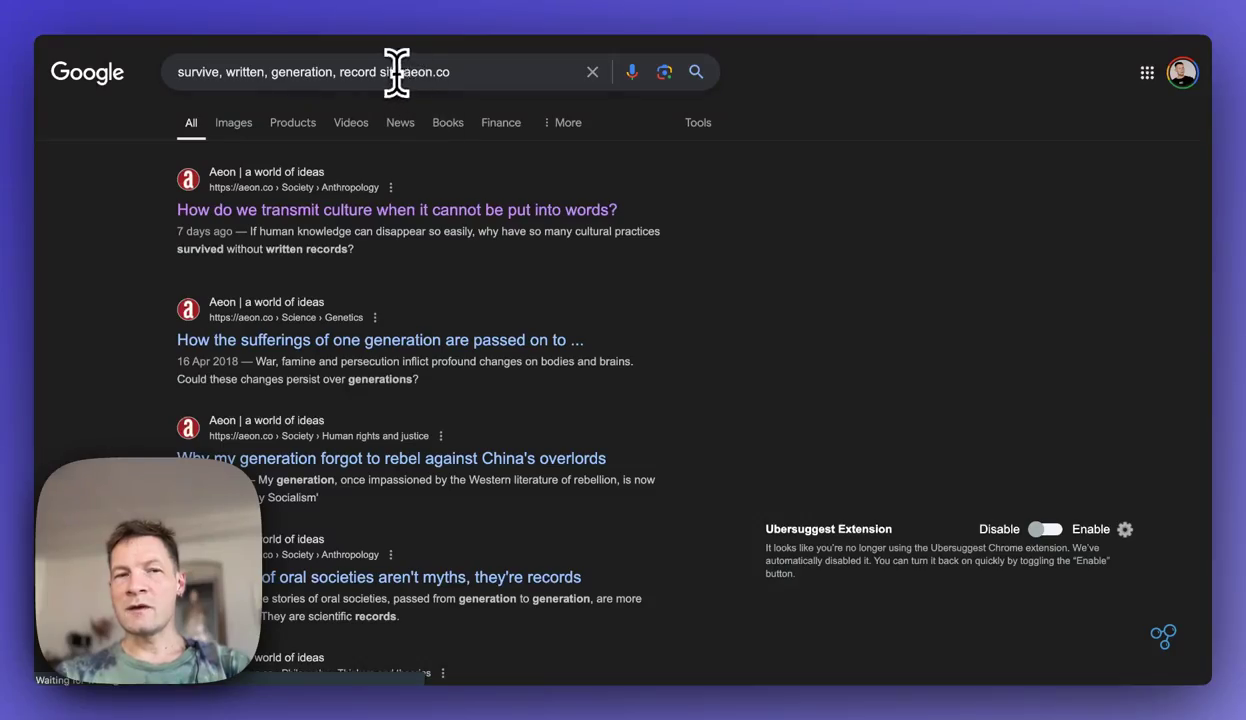
{"action": "left_click_drag", "start_coordinate": [376, 72], "coordinate": [178, 72]}
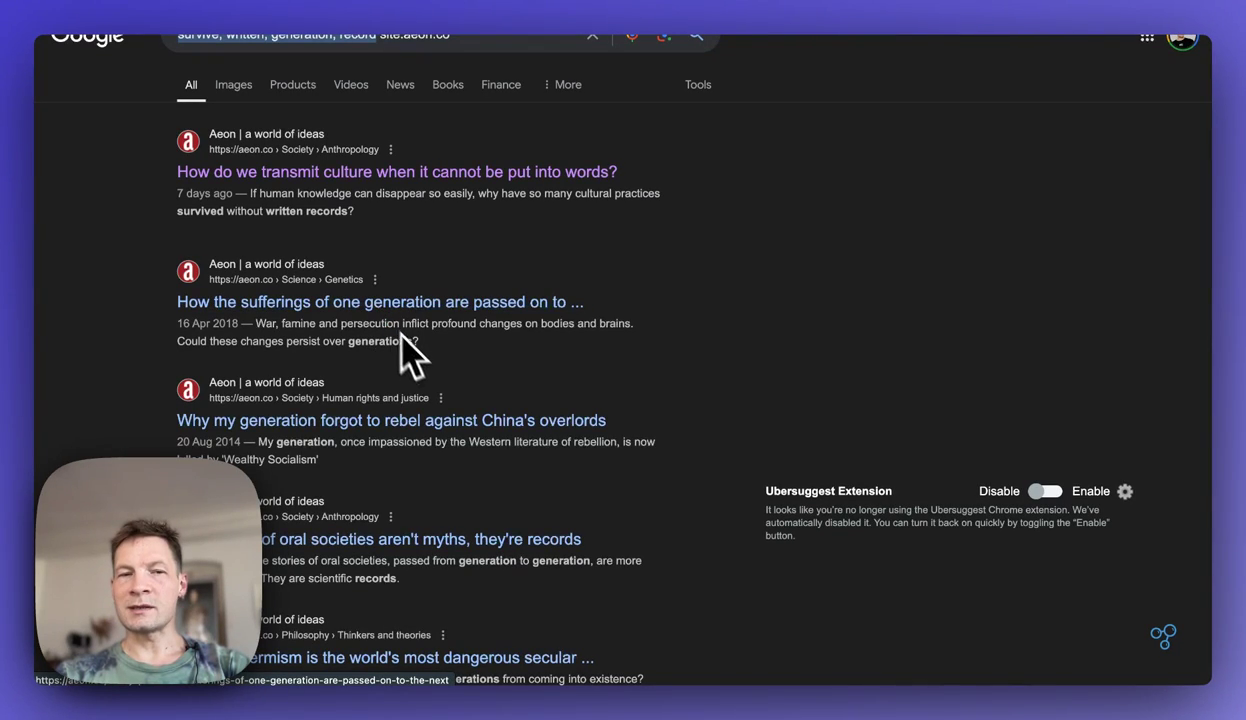
Look through the Aeon search results and open the article "How the sufferings of one generation are passed on to ...".
{"action": "scroll", "coordinate": [417, 357], "scroll_direction": "down", "scroll_amount": 1}
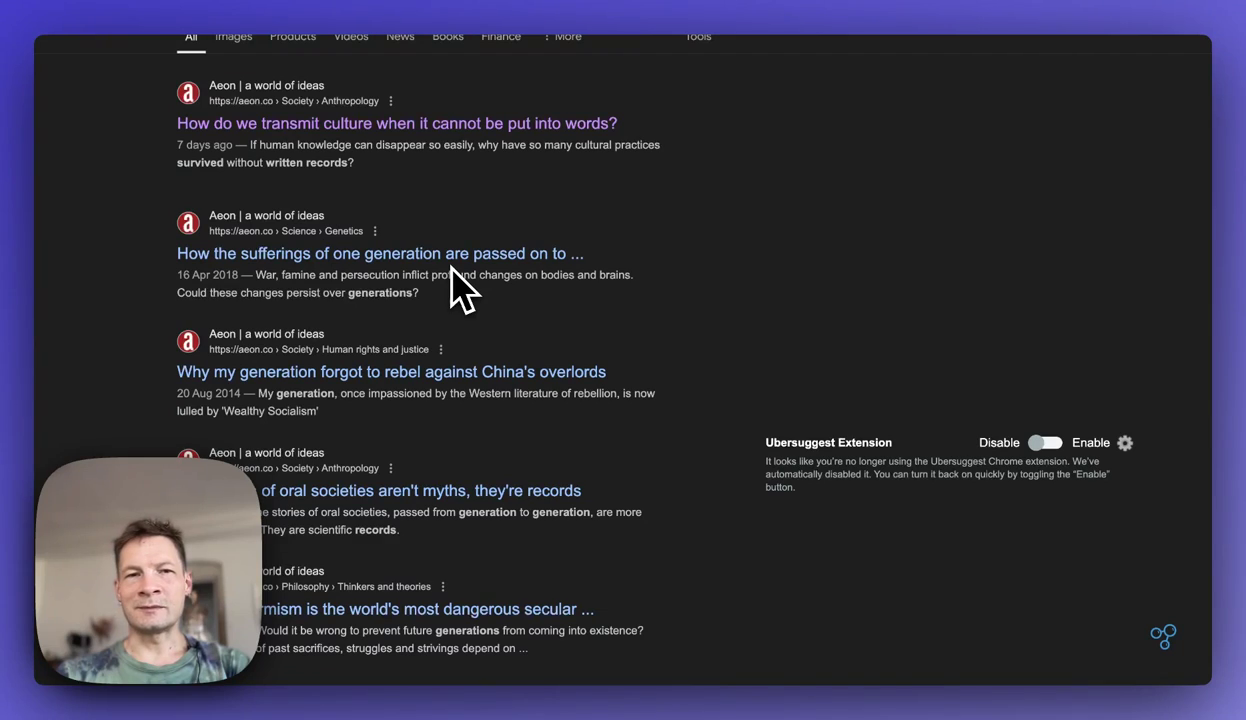
{"action": "scroll", "coordinate": [415, 330], "scroll_direction": "down", "scroll_amount": 1}
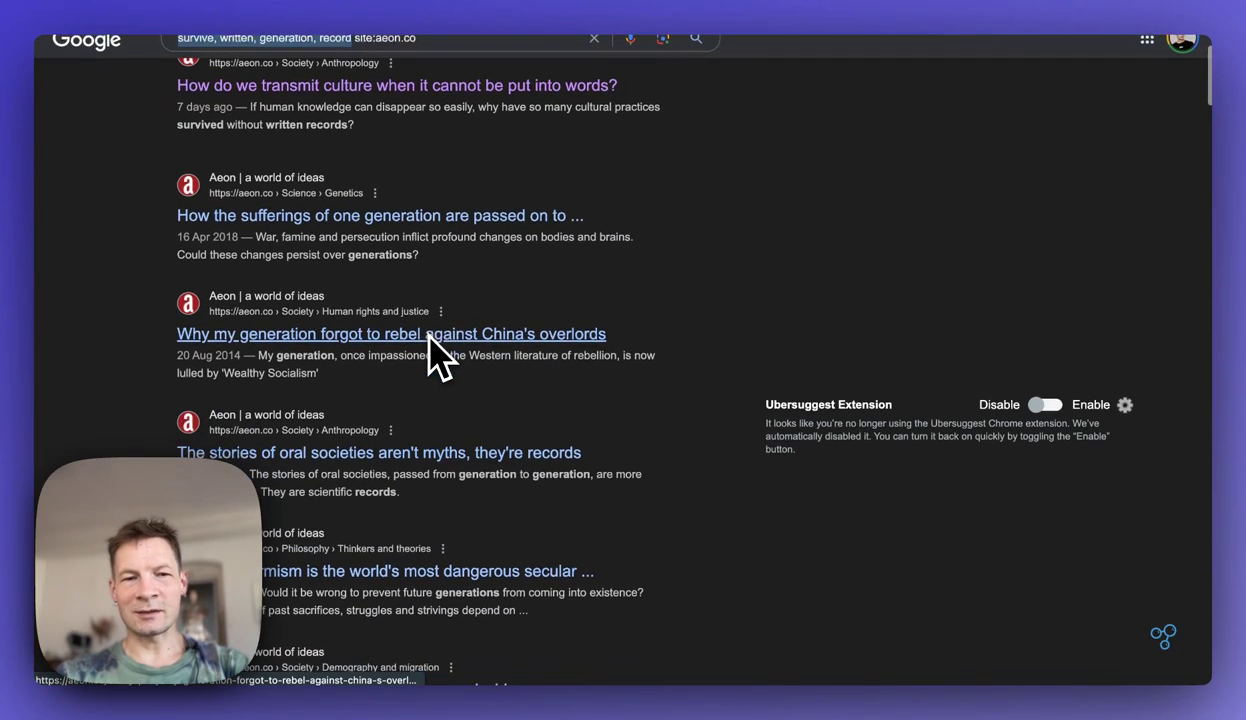
{"action": "scroll", "coordinate": [415, 335], "scroll_direction": "up", "scroll_amount": 3}
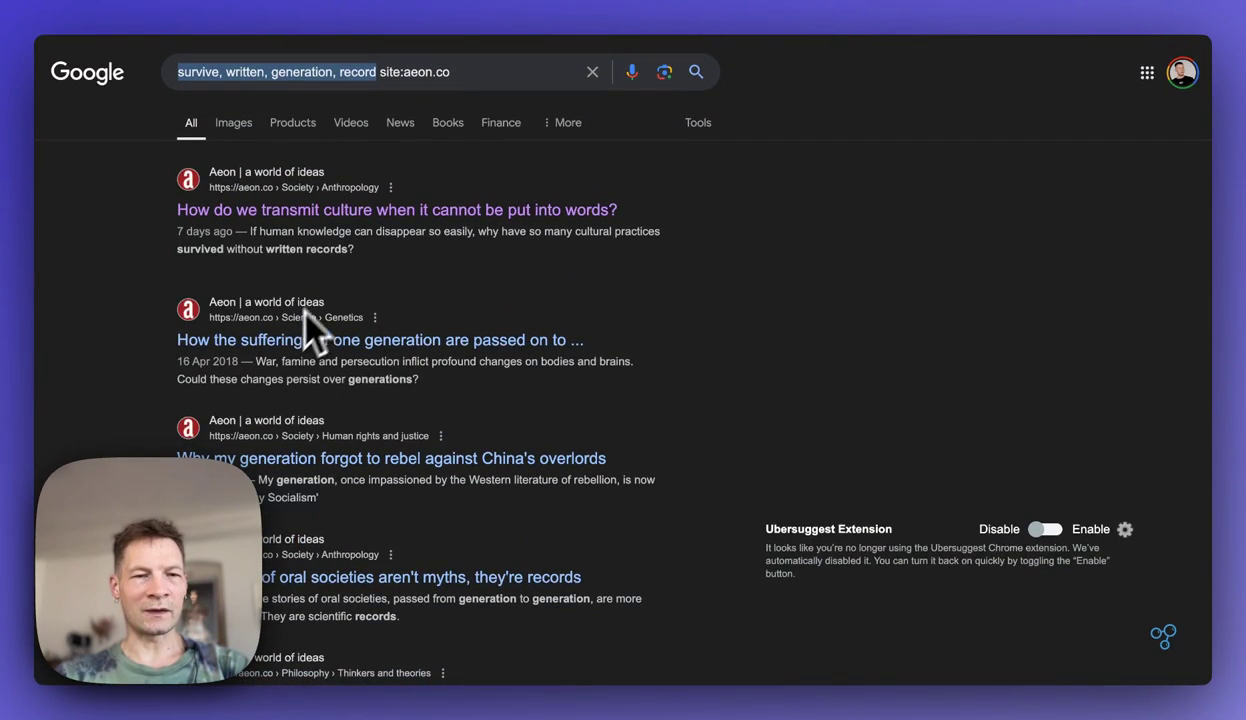
{"action": "scroll", "coordinate": [310, 300], "scroll_direction": "down", "scroll_amount": 1}
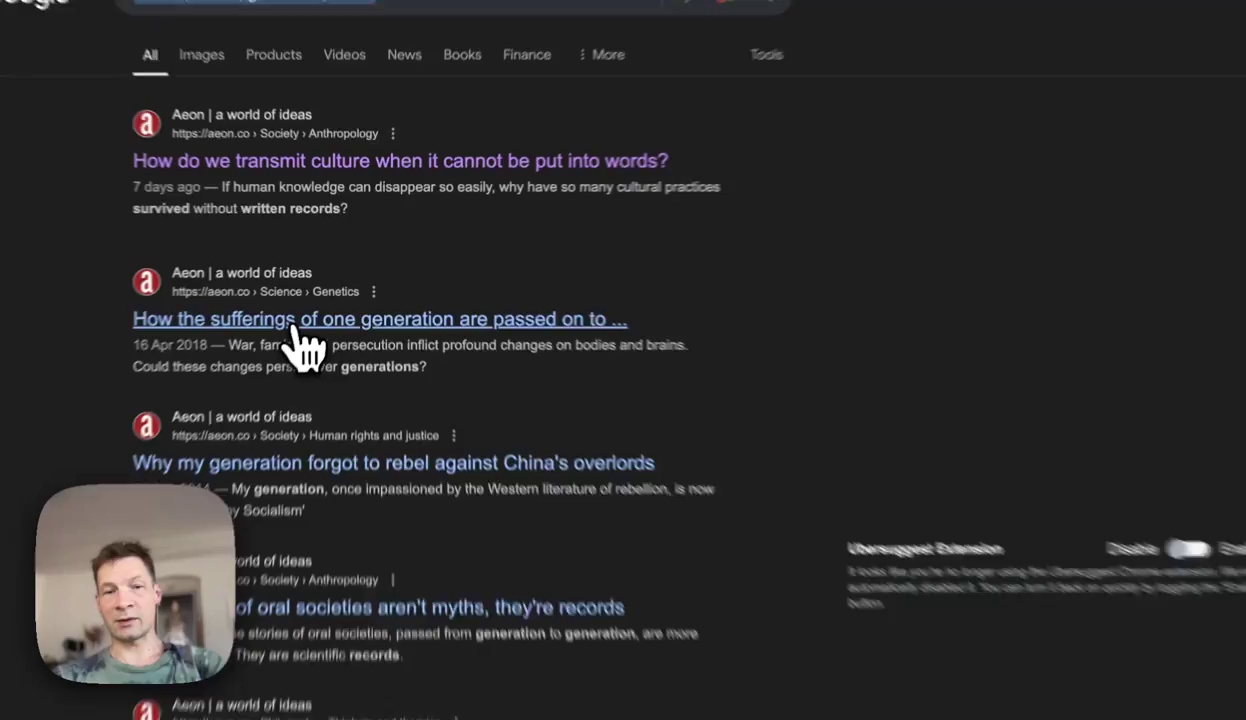
{"action": "left_click", "coordinate": [314, 312]}
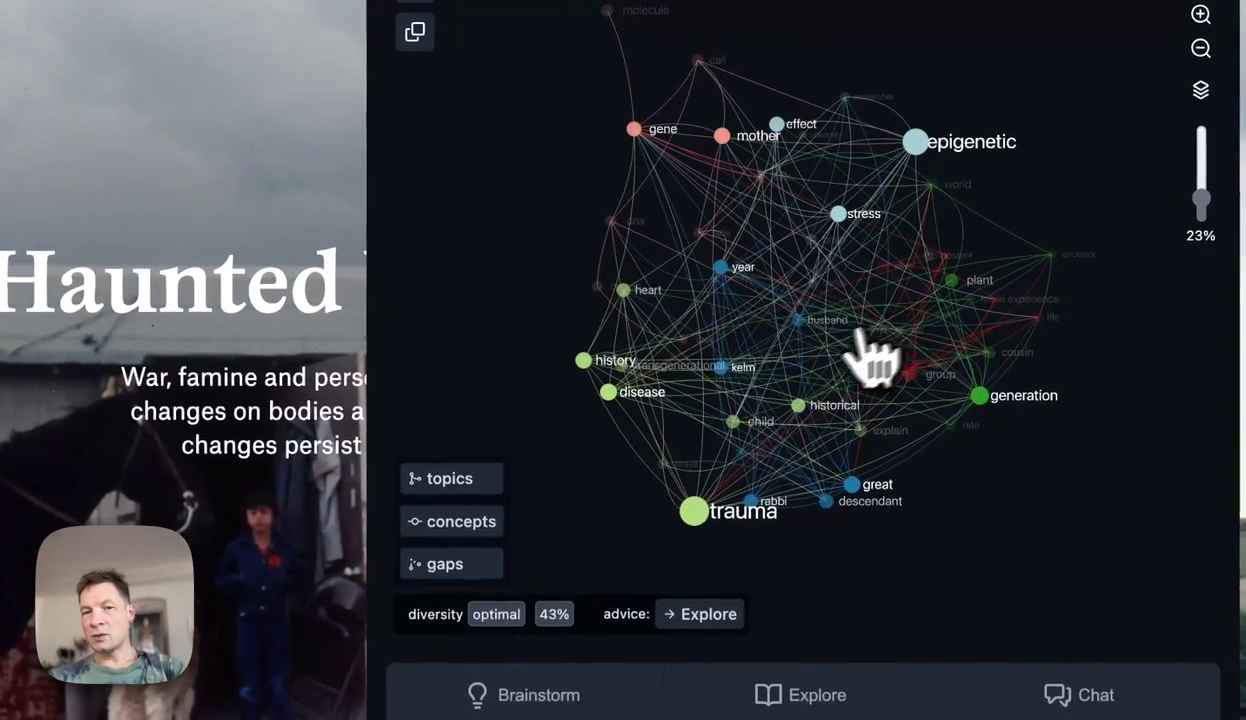
Show the main topics of the opened article's graph, generate an AI summary of the text, read it and close it.
{"action": "left_click", "coordinate": [476, 479]}
{"action": "left_click", "coordinate": [893, 495]}
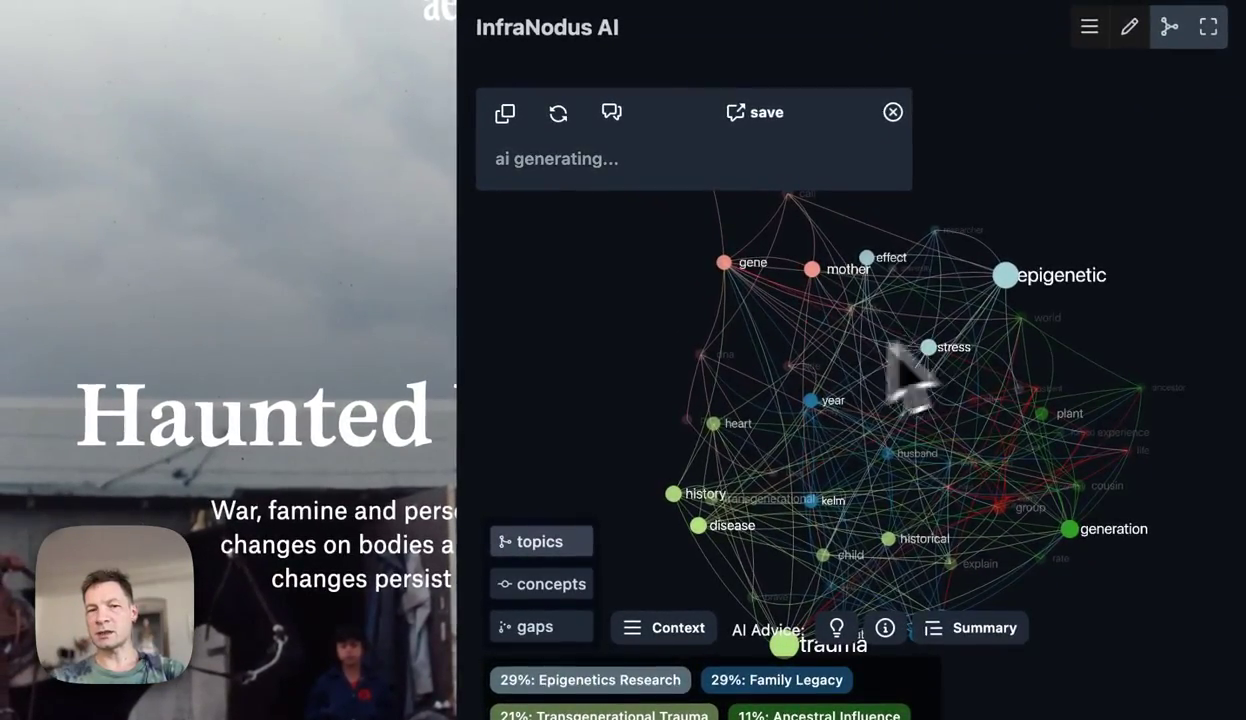
{"action": "scroll", "coordinate": [338, 630], "scroll_direction": "down", "scroll_amount": 10}
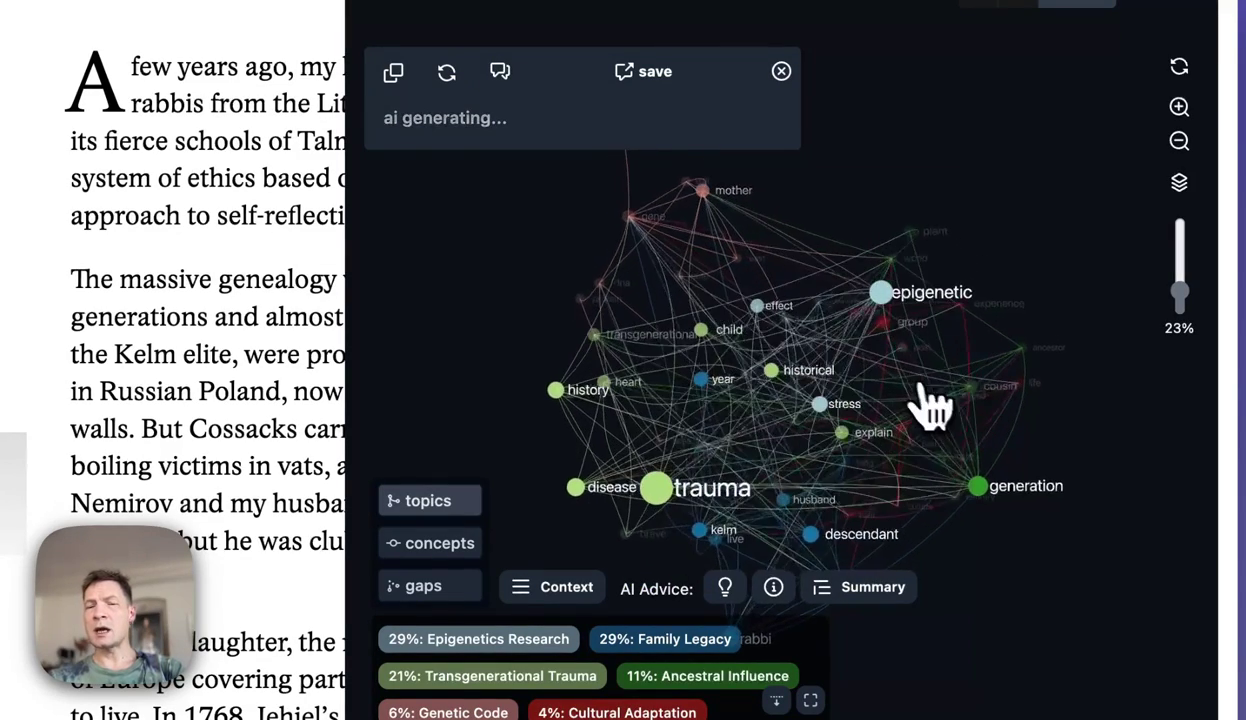
{"action": "left_click", "coordinate": [933, 308]}
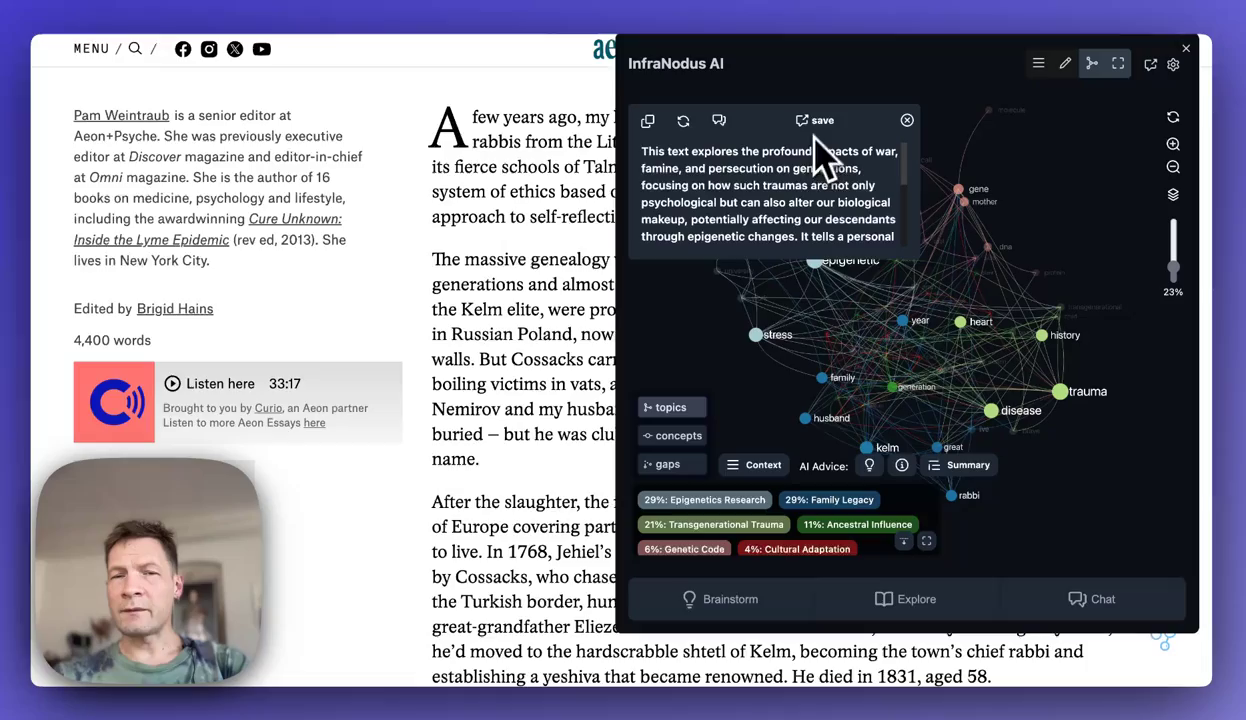
{"action": "scroll", "coordinate": [806, 230], "scroll_direction": "down", "scroll_amount": 3}
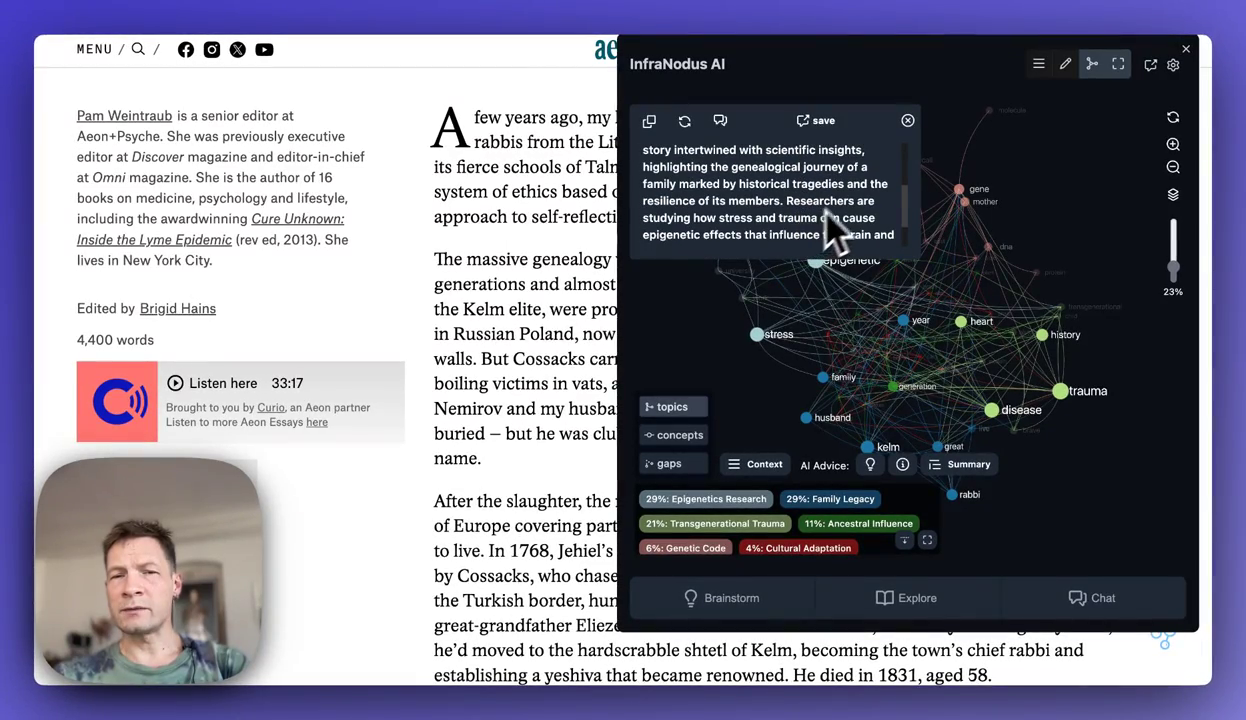
{"action": "scroll", "coordinate": [870, 210], "scroll_direction": "down", "scroll_amount": 1}
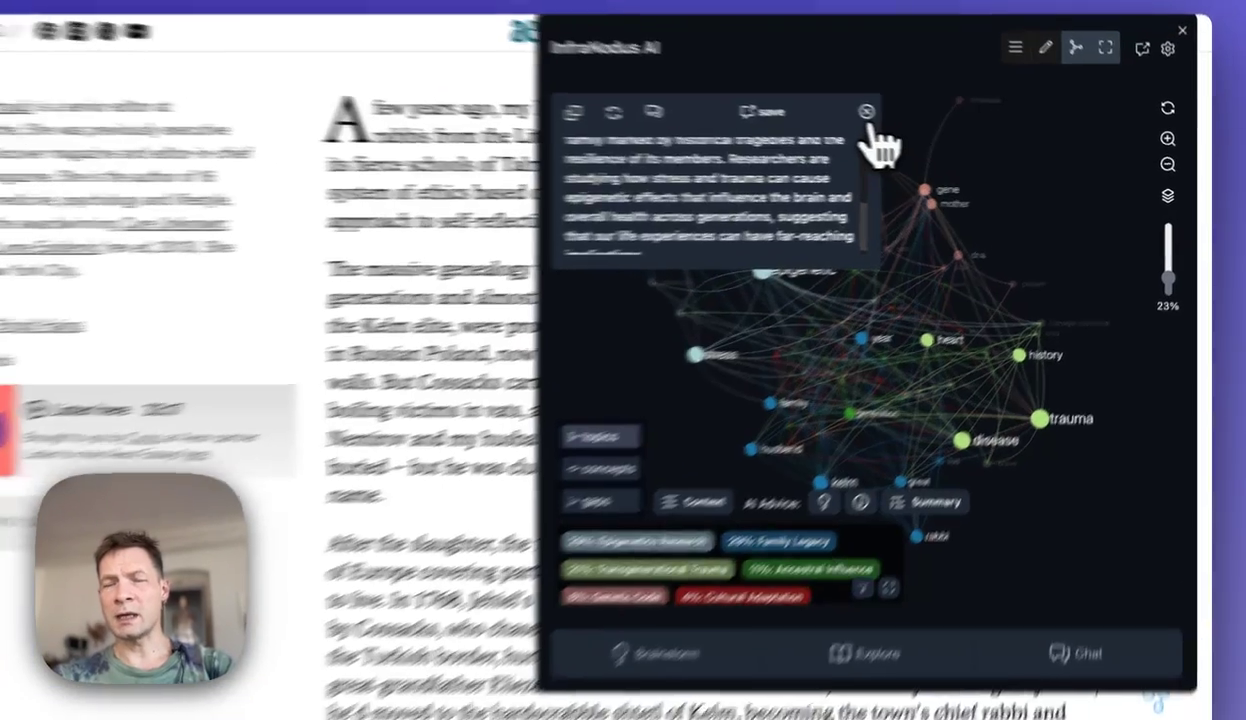
{"action": "left_click", "coordinate": [907, 120]}
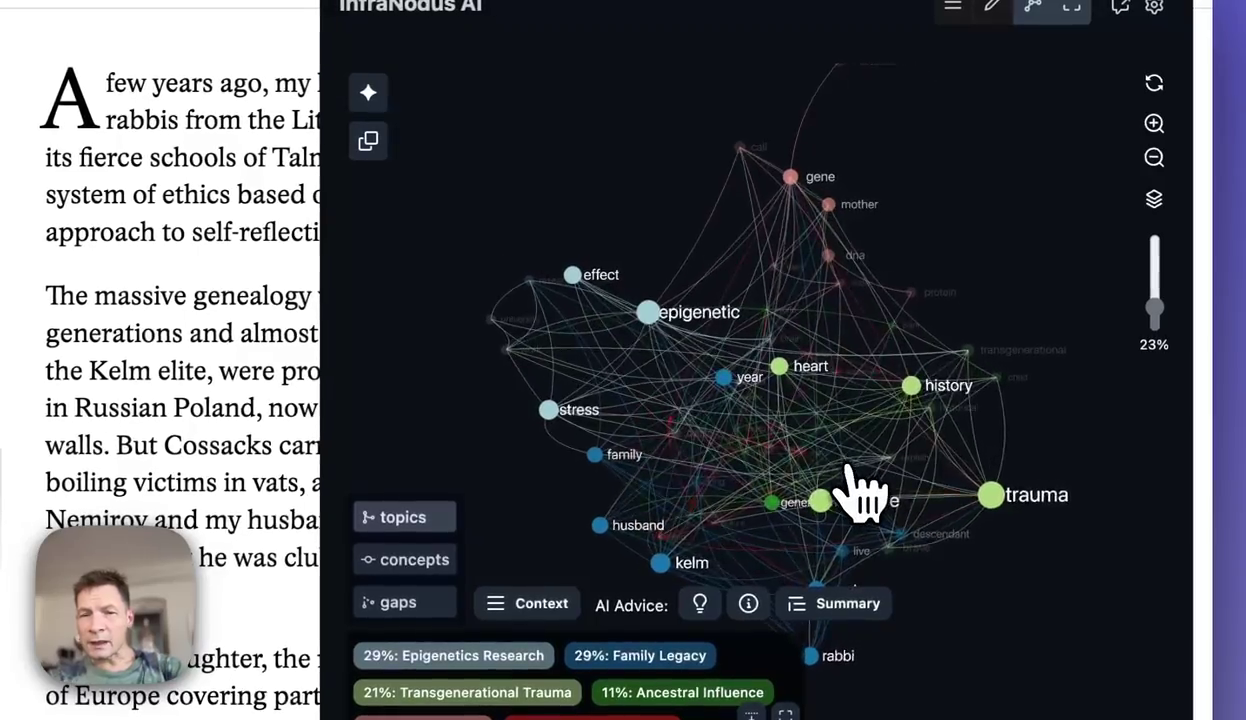
Select the heart and disease concepts in the graph and bring up the article excerpts in which they occur.
{"action": "left_click", "coordinate": [826, 358]}
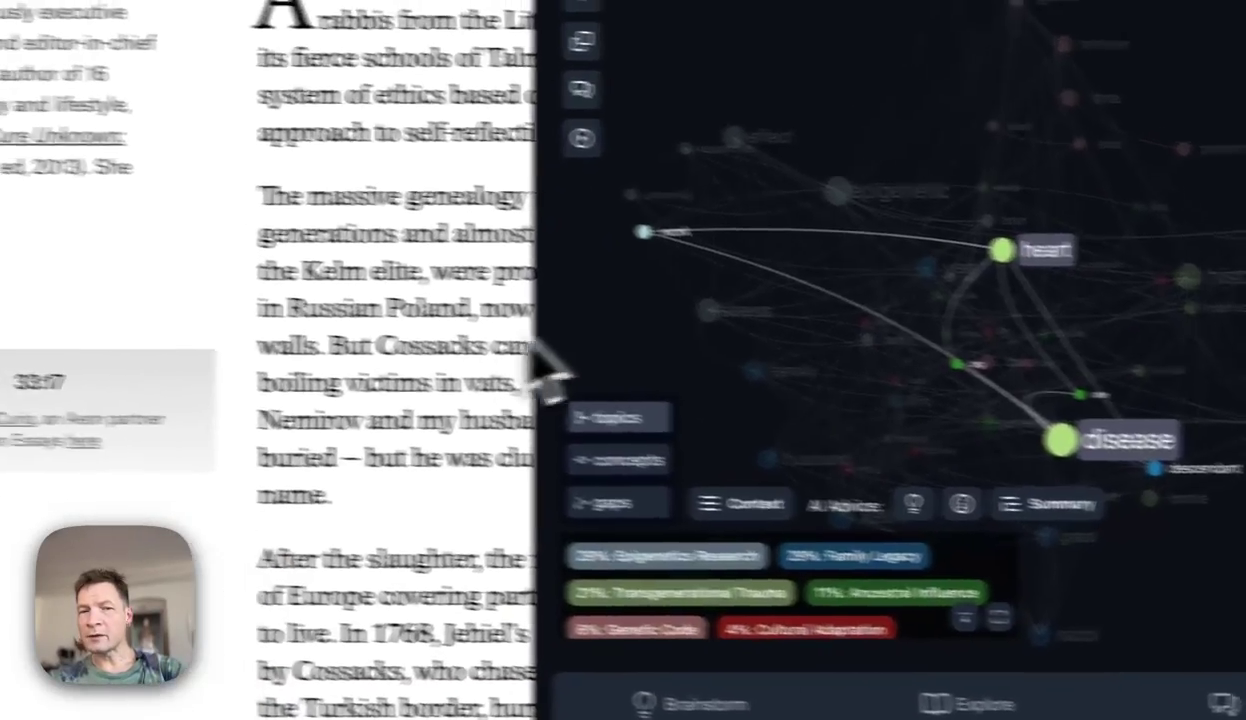
{"action": "scroll", "coordinate": [530, 440], "scroll_direction": "down", "scroll_amount": 10}
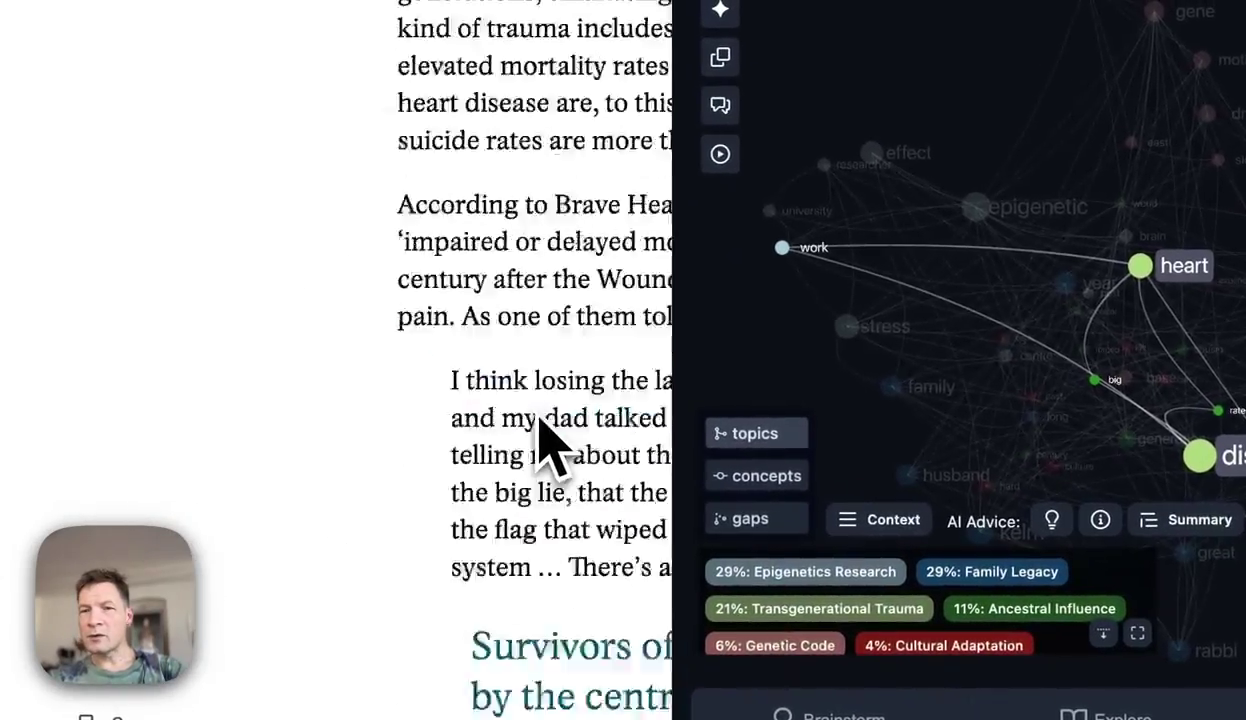
{"action": "scroll", "coordinate": [548, 445], "scroll_direction": "up", "scroll_amount": 10}
{"action": "scroll", "coordinate": [548, 445], "scroll_direction": "down", "scroll_amount": 5}
{"action": "scroll", "coordinate": [548, 445], "scroll_direction": "up", "scroll_amount": 3}
{"action": "scroll", "coordinate": [540, 430], "scroll_direction": "down", "scroll_amount": 10}
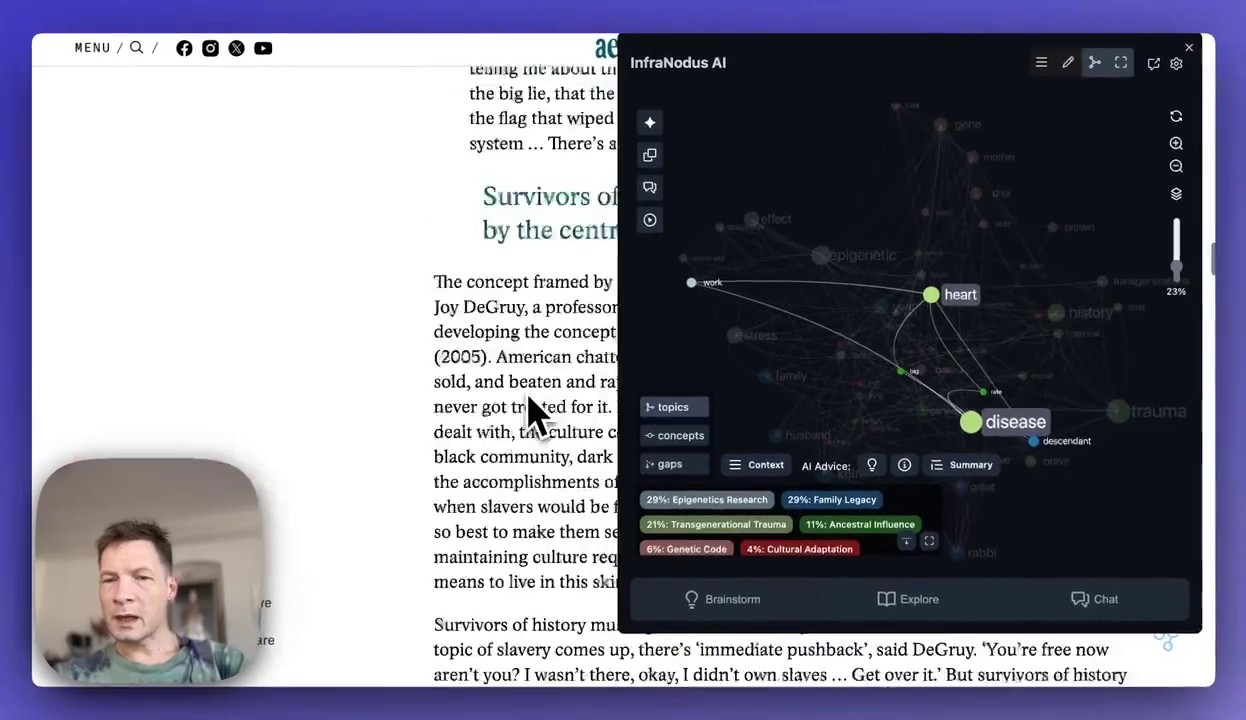
{"action": "scroll", "coordinate": [535, 411], "scroll_direction": "down", "scroll_amount": 15}
{"action": "scroll", "coordinate": [535, 411], "scroll_direction": "up", "scroll_amount": 2}
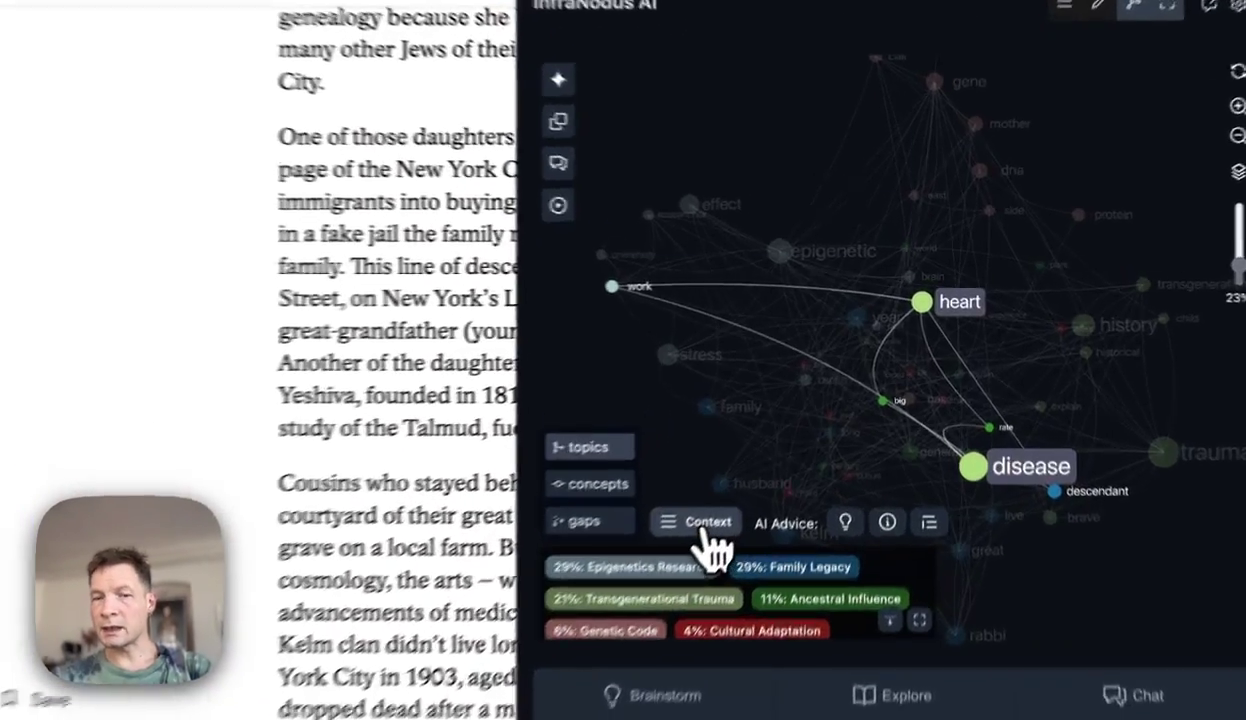
{"action": "left_click", "coordinate": [764, 464]}
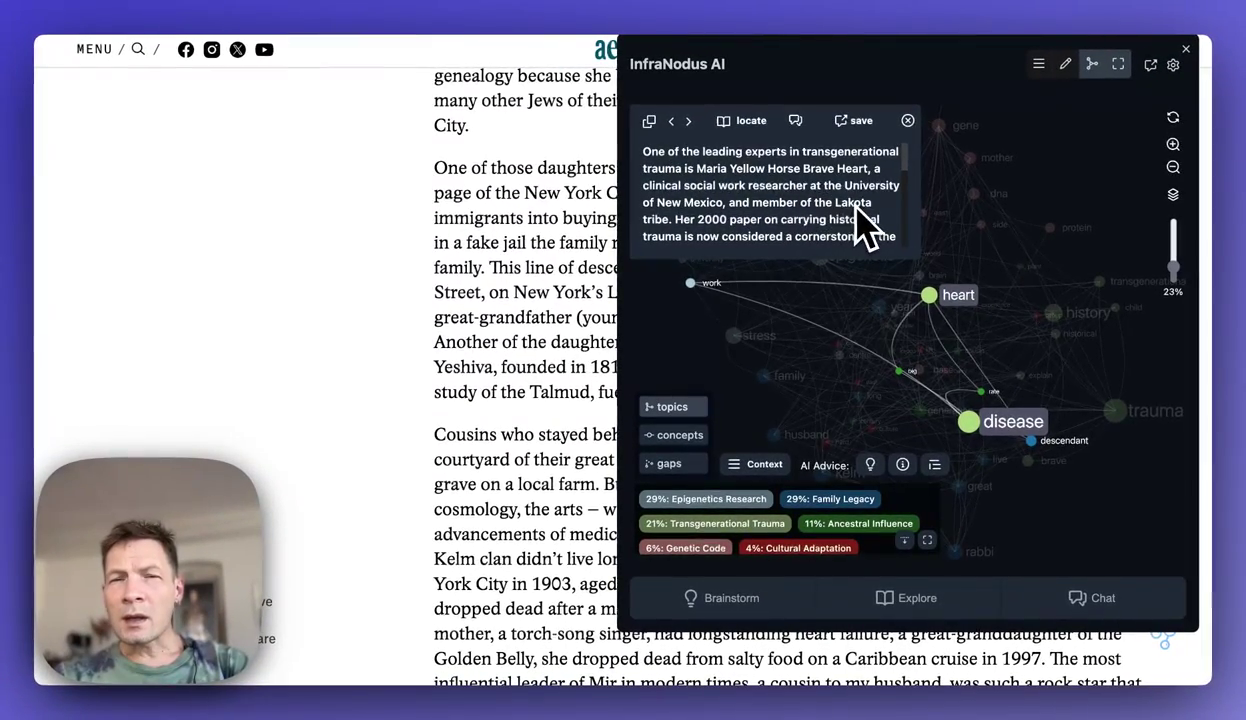
Read through the first excerpt on transgenerational trauma and the Lakota, and return to its beginning.
{"action": "scroll", "coordinate": [770, 203], "scroll_direction": "down", "scroll_amount": 1}
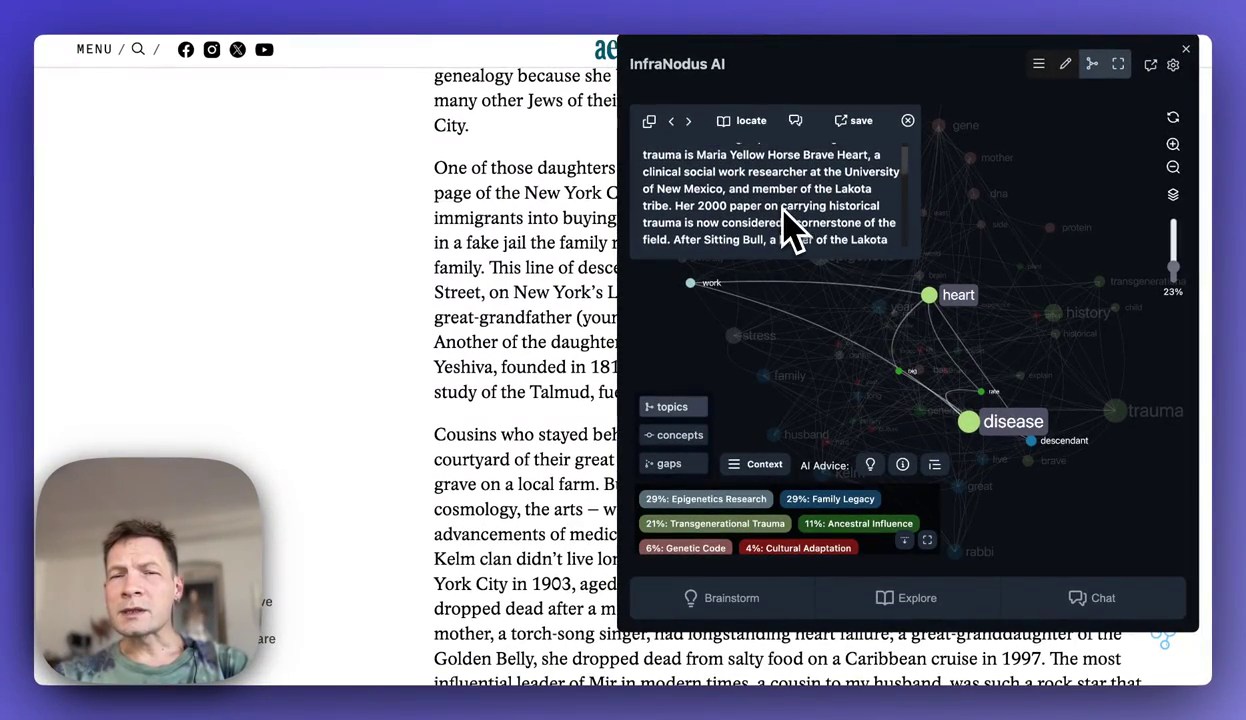
{"action": "scroll", "coordinate": [790, 230], "scroll_direction": "down", "scroll_amount": 1}
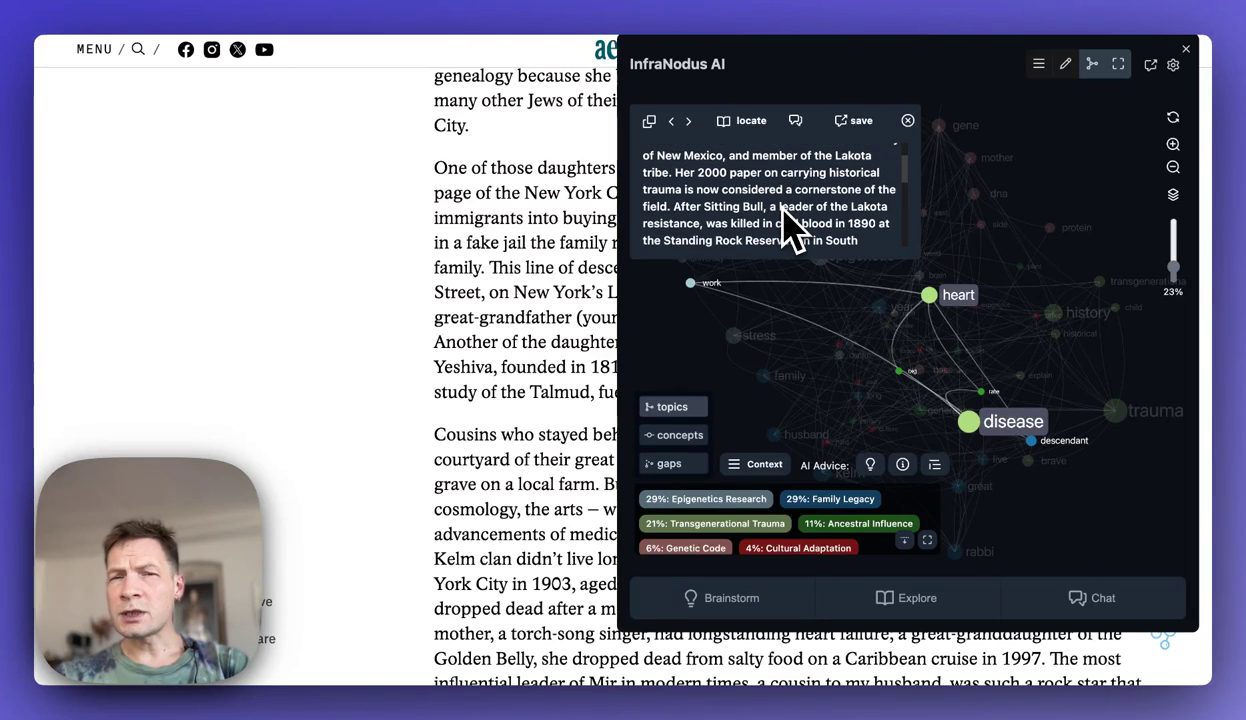
{"action": "scroll", "coordinate": [790, 225], "scroll_direction": "up", "scroll_amount": 2}
{"action": "scroll", "coordinate": [790, 225], "scroll_direction": "down", "scroll_amount": 2}
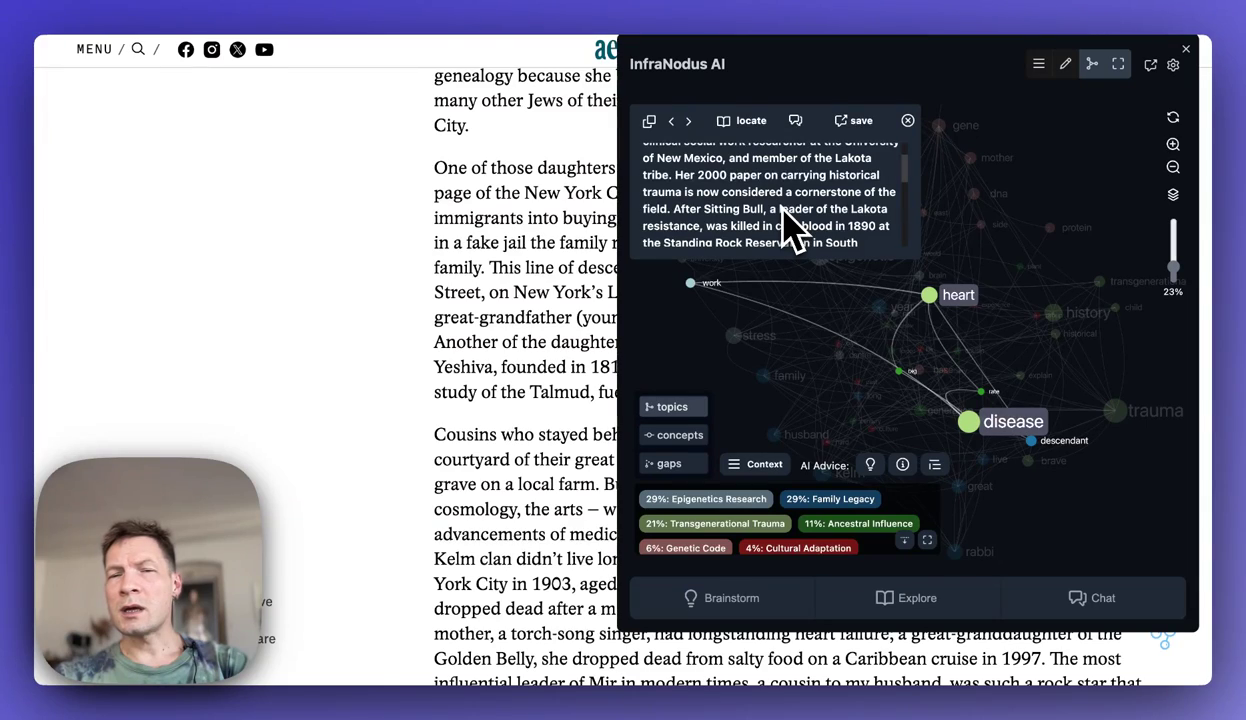
{"action": "scroll", "coordinate": [790, 228], "scroll_direction": "down", "scroll_amount": 1}
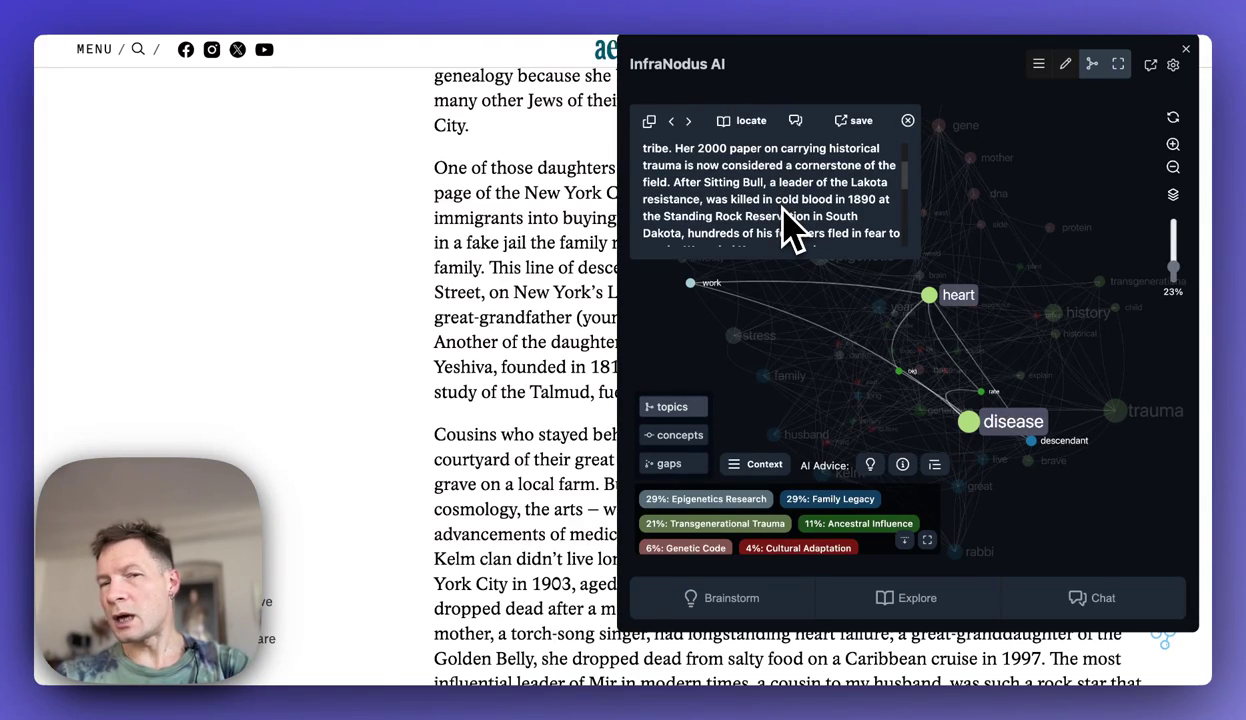
{"action": "scroll", "coordinate": [790, 228], "scroll_direction": "down", "scroll_amount": 2}
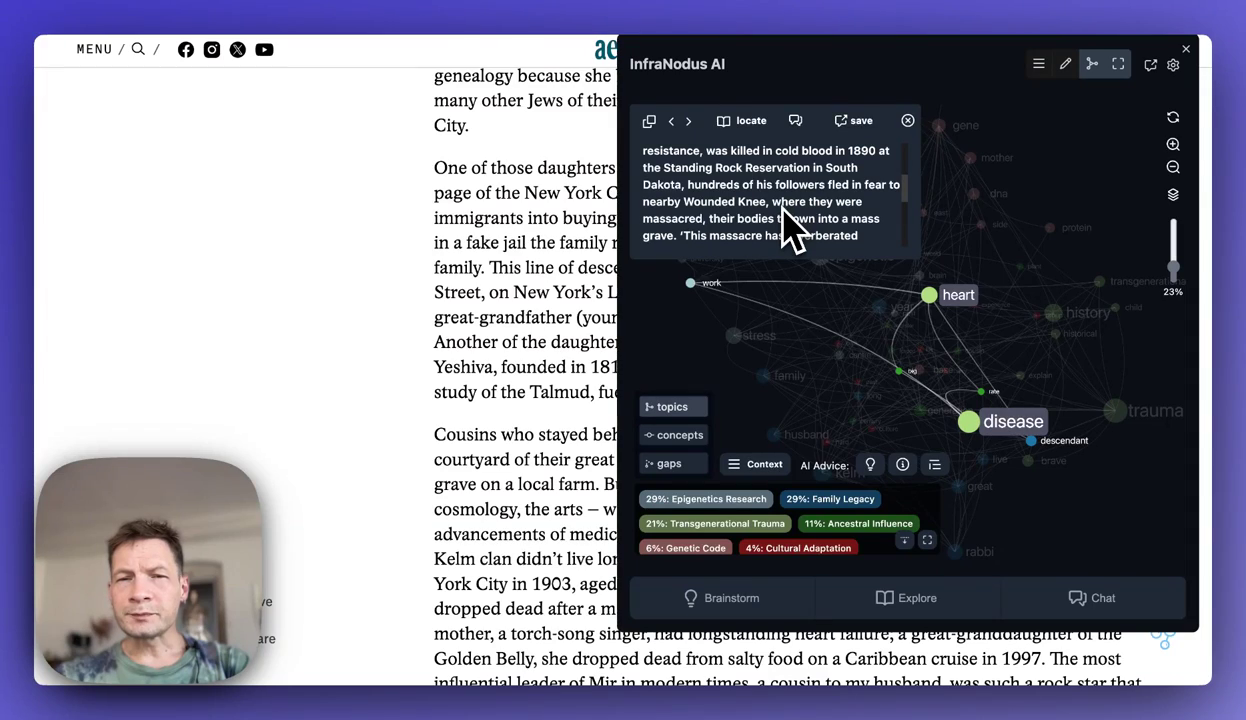
{"action": "scroll", "coordinate": [790, 228], "scroll_direction": "down", "scroll_amount": 1}
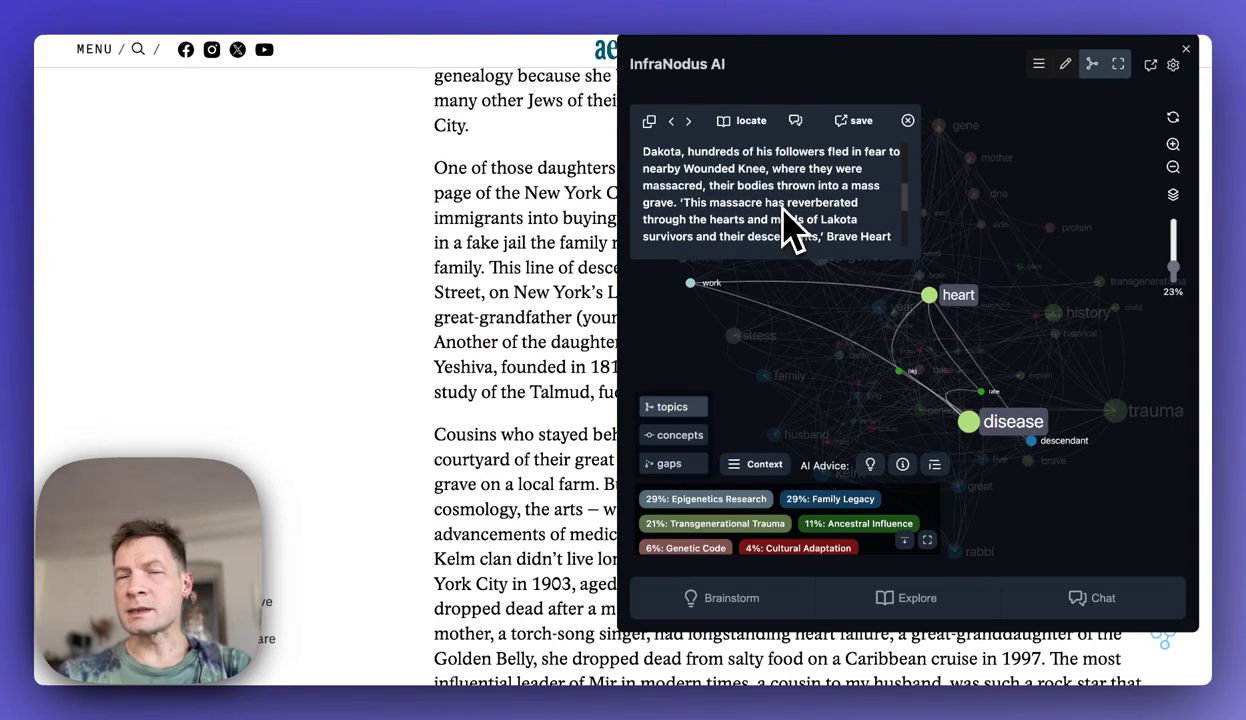
{"action": "scroll", "coordinate": [790, 228], "scroll_direction": "down", "scroll_amount": 1}
{"action": "scroll", "coordinate": [793, 230], "scroll_direction": "down", "scroll_amount": 1}
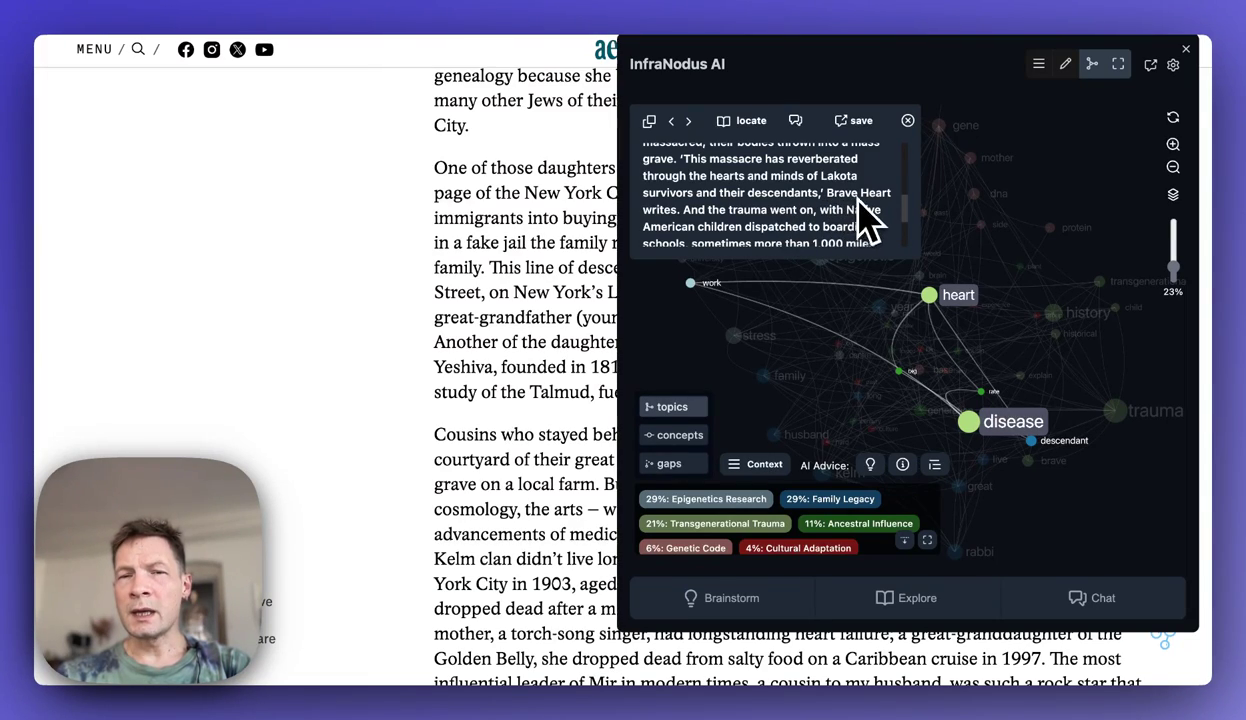
{"action": "scroll", "coordinate": [873, 222], "scroll_direction": "down", "scroll_amount": 1}
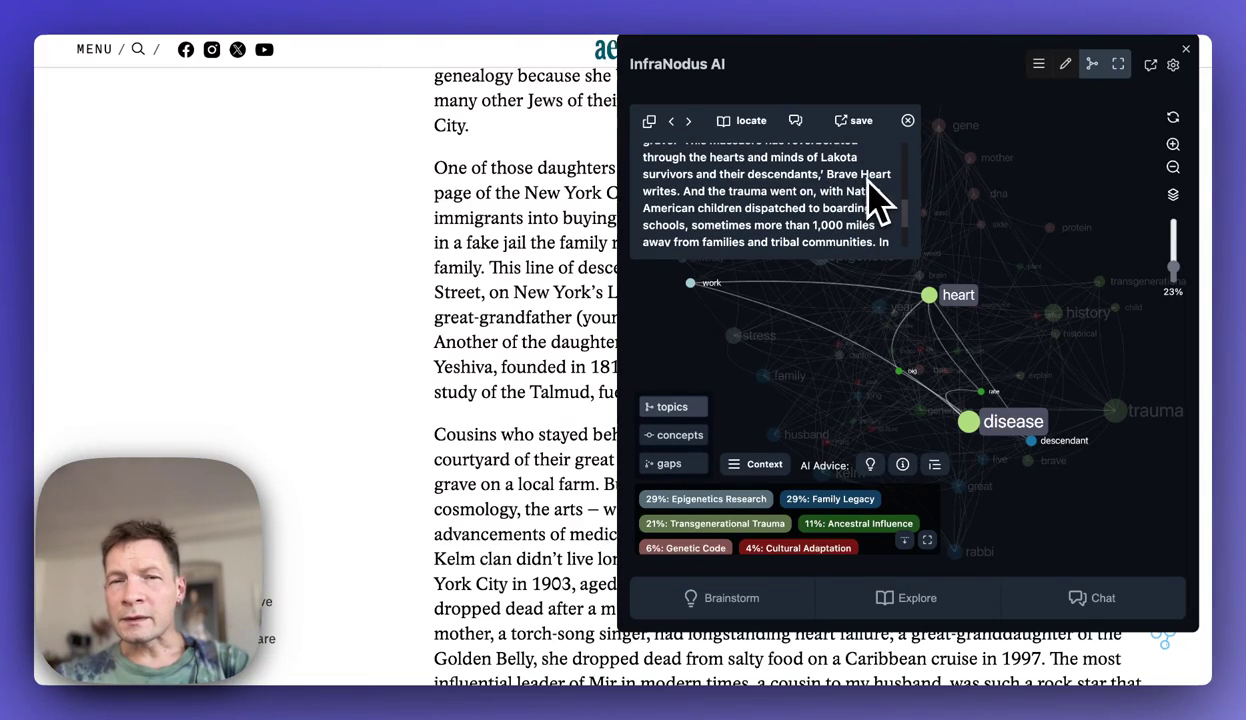
{"action": "scroll", "coordinate": [838, 195], "scroll_direction": "up", "scroll_amount": 5}
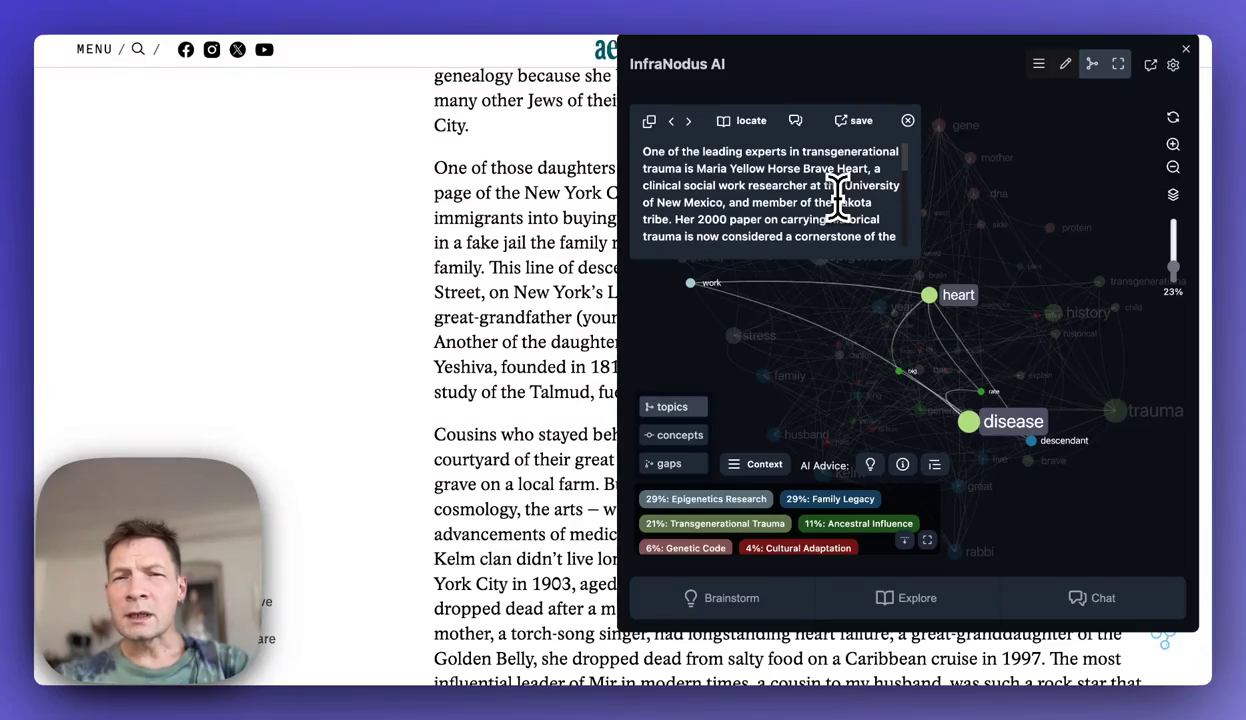
{"action": "right_click", "coordinate": [840, 200]}
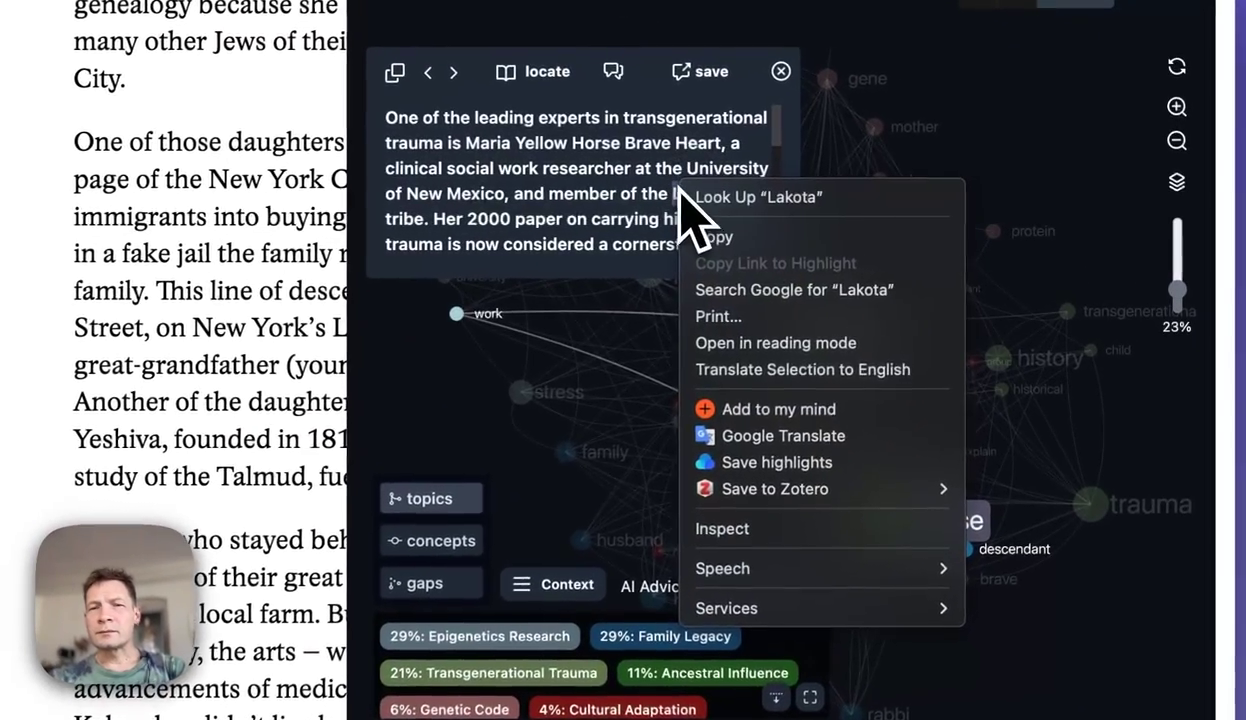
{"action": "key", "text": "Escape"}
{"action": "left_click", "coordinate": [606, 145]}
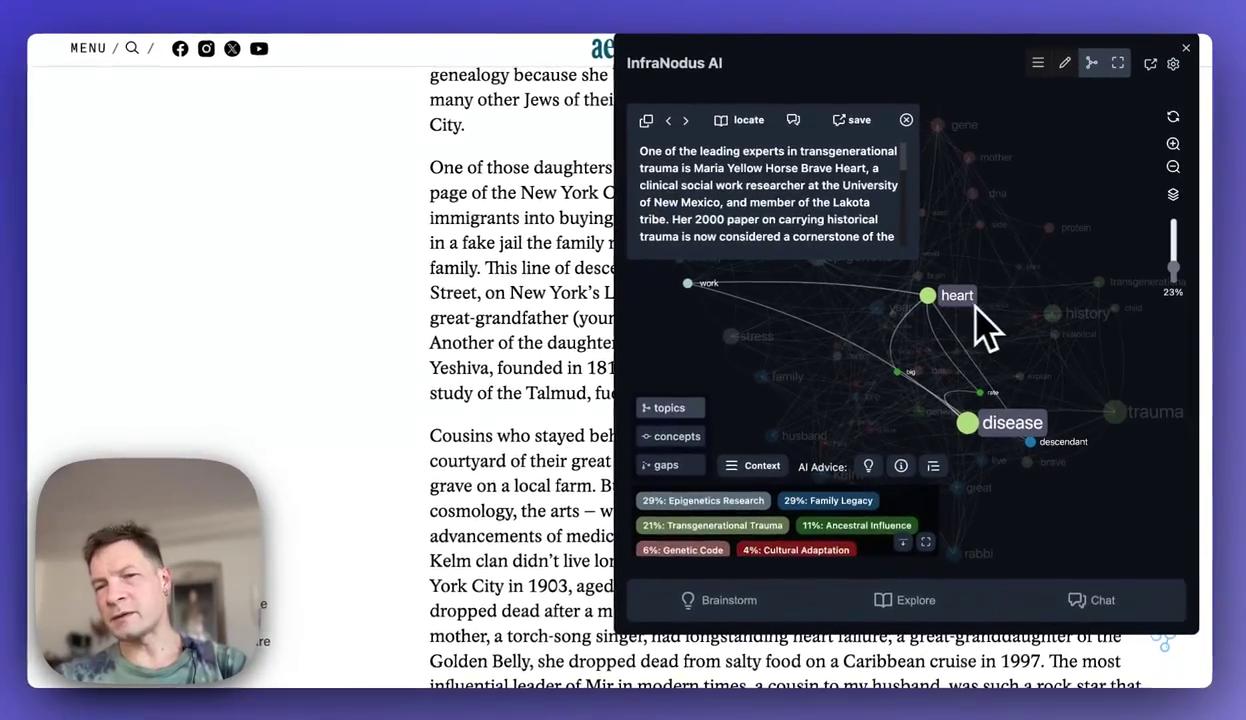
Read the first excerpt to its end and continue to the next excerpt for heart and disease.
{"action": "scroll", "coordinate": [790, 255], "scroll_direction": "down", "scroll_amount": 3}
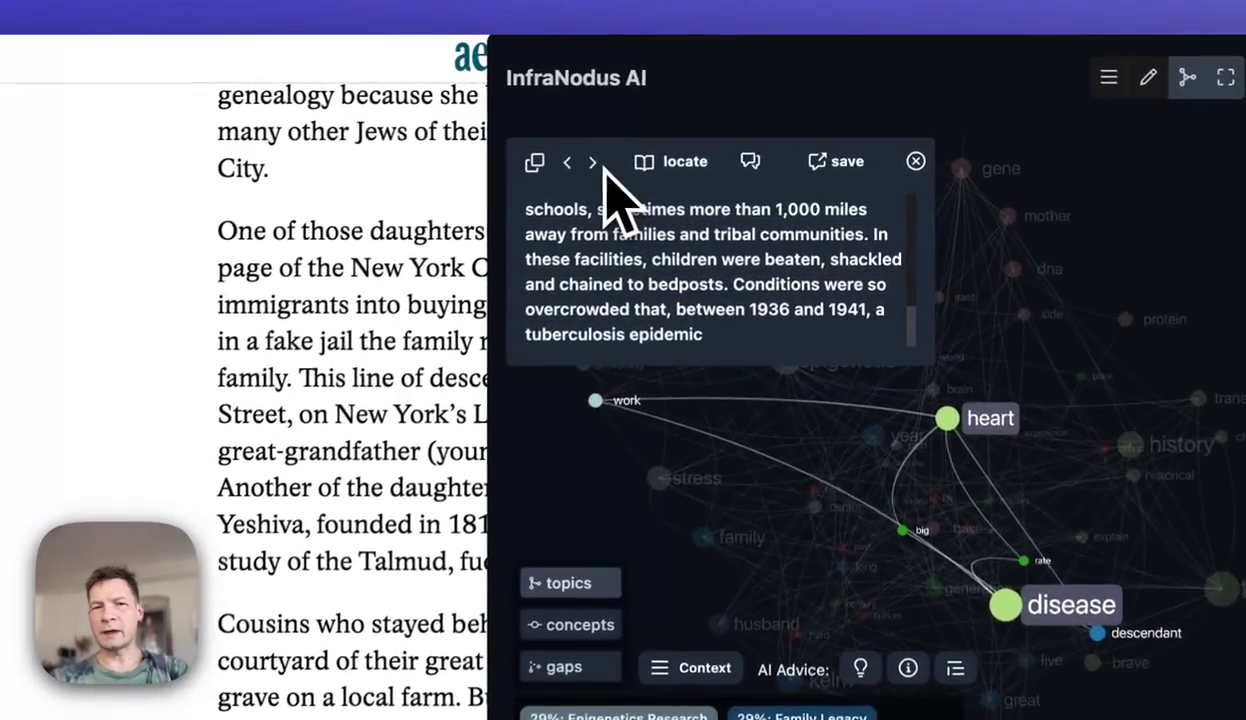
{"action": "left_click", "coordinate": [689, 122]}
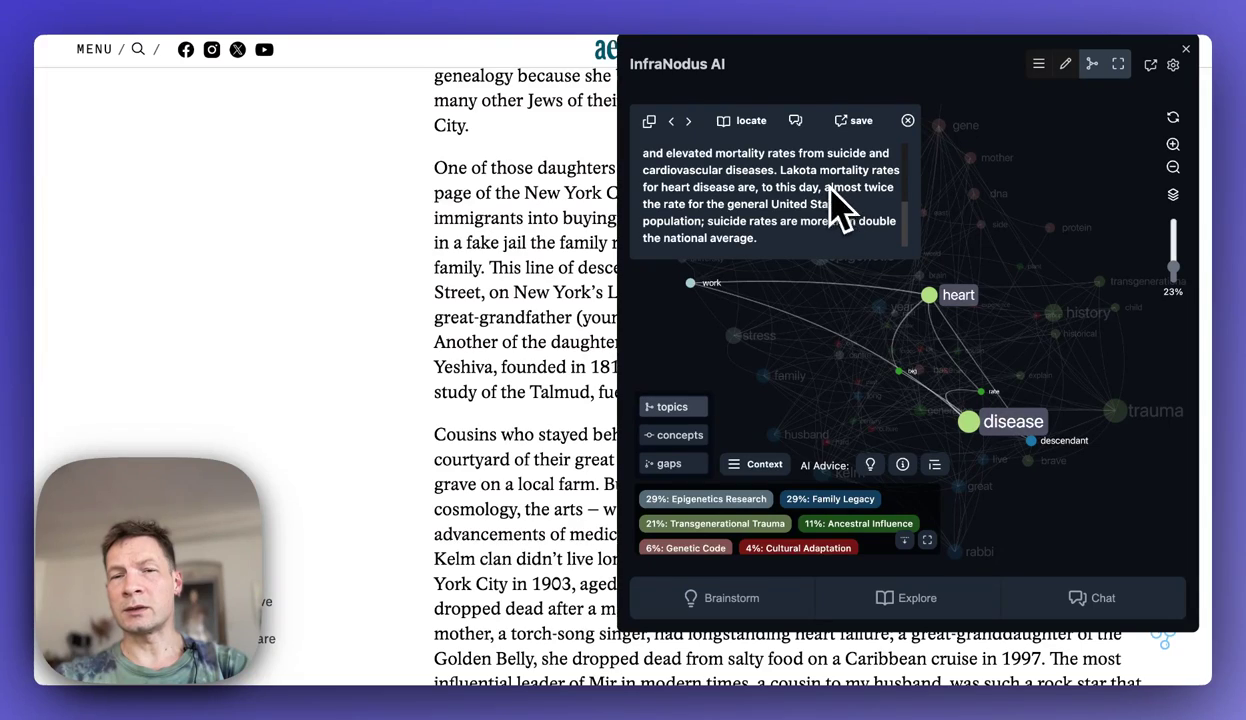
Read through the heart and disease excerpt on historical trauma among Native Americans, and close the excerpt.
{"action": "scroll", "coordinate": [495, 403], "scroll_direction": "down", "scroll_amount": 2}
{"action": "scroll", "coordinate": [495, 403], "scroll_direction": "up", "scroll_amount": 1}
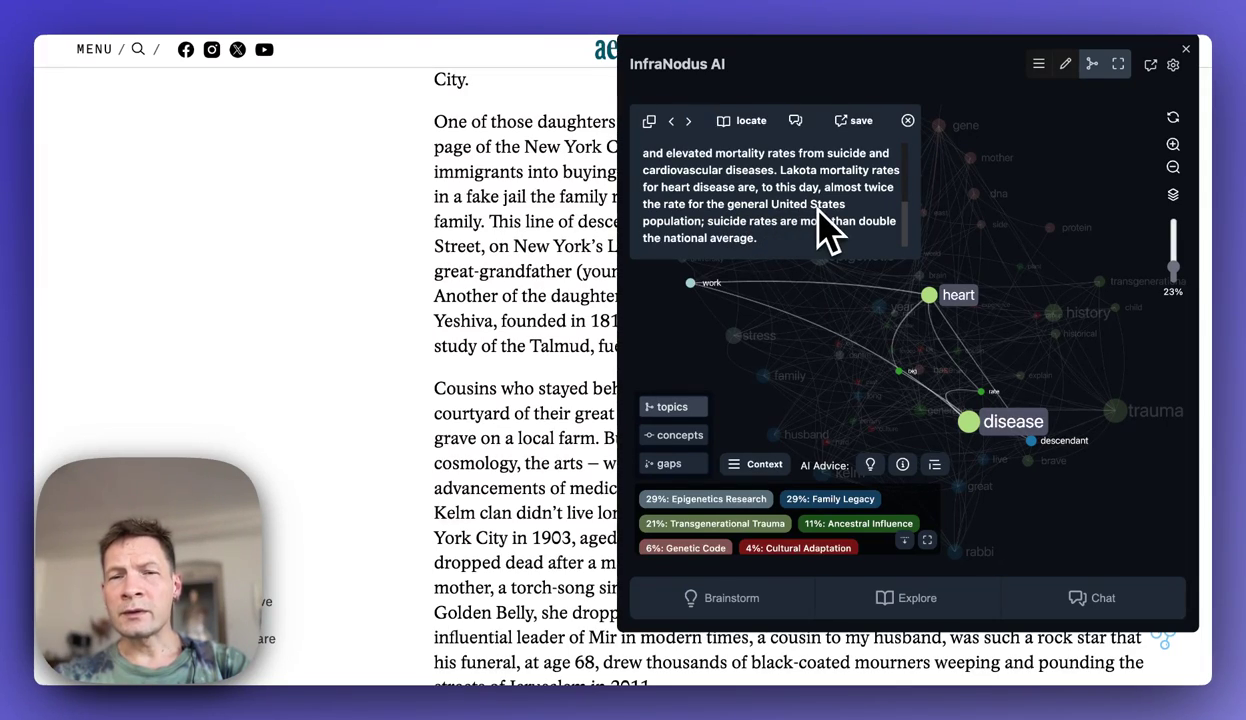
{"action": "scroll", "coordinate": [817, 212], "scroll_direction": "up", "scroll_amount": 2}
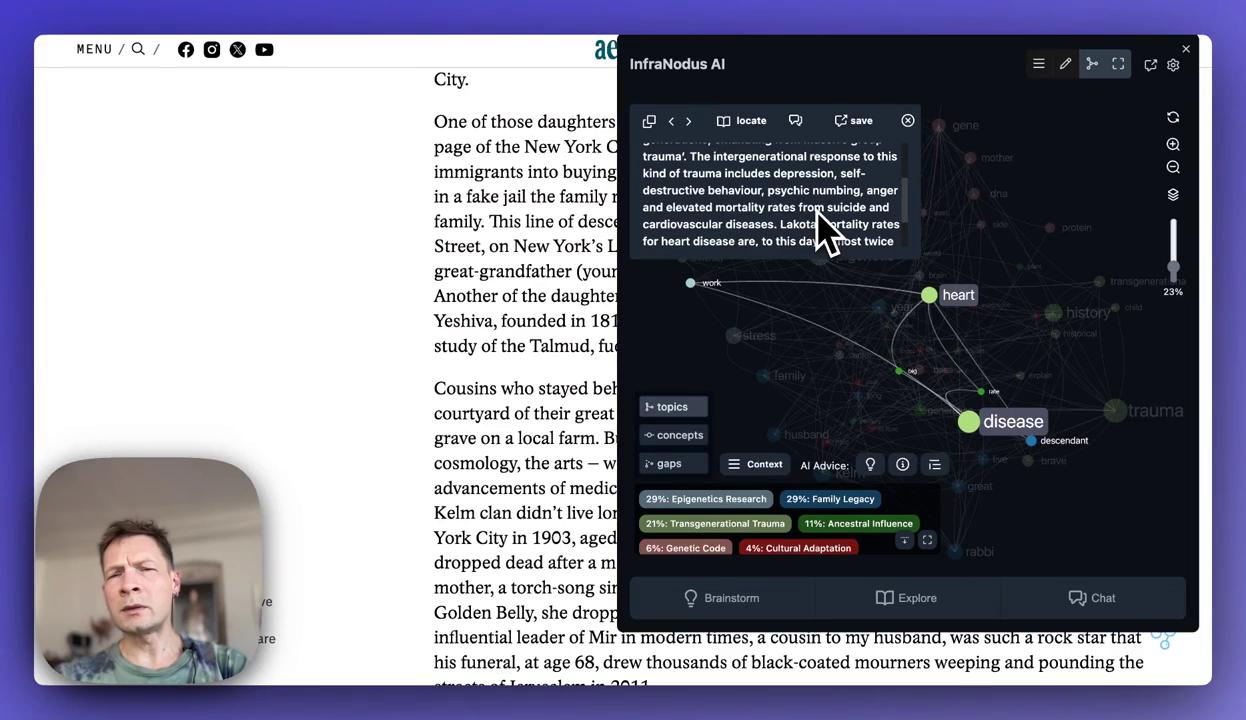
{"action": "scroll", "coordinate": [817, 212], "scroll_direction": "up", "scroll_amount": 3}
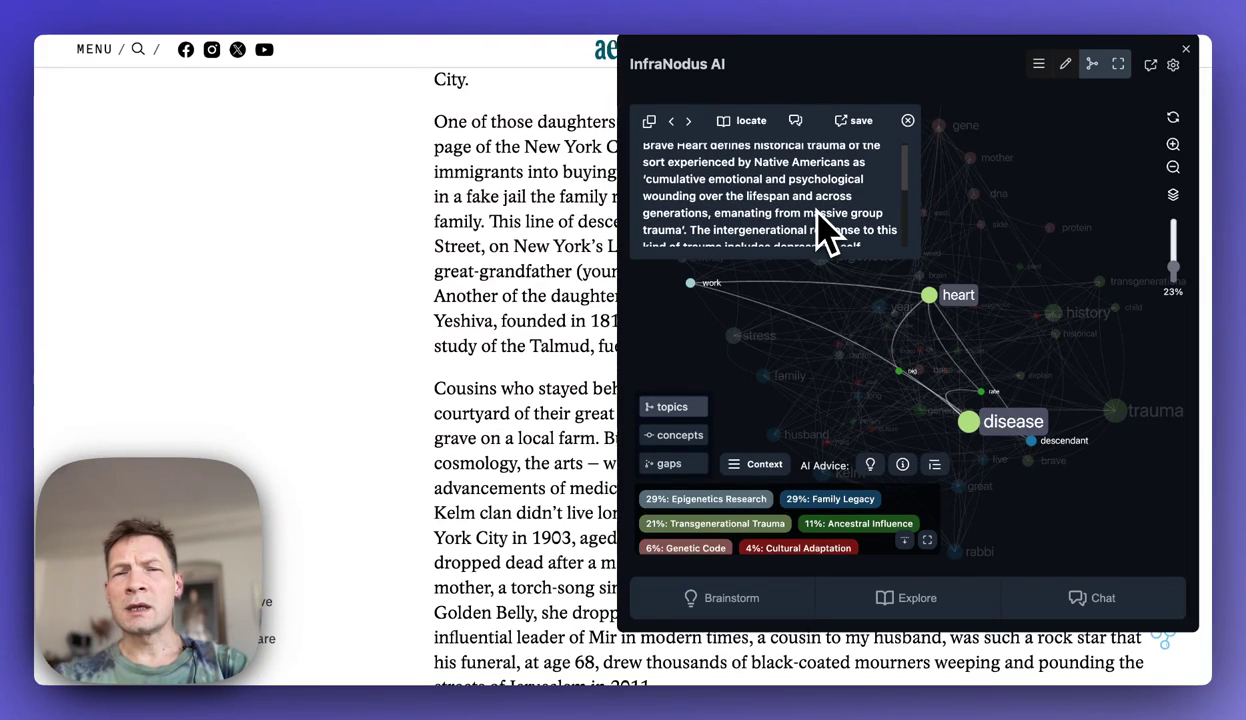
{"action": "scroll", "coordinate": [817, 212], "scroll_direction": "up", "scroll_amount": 1}
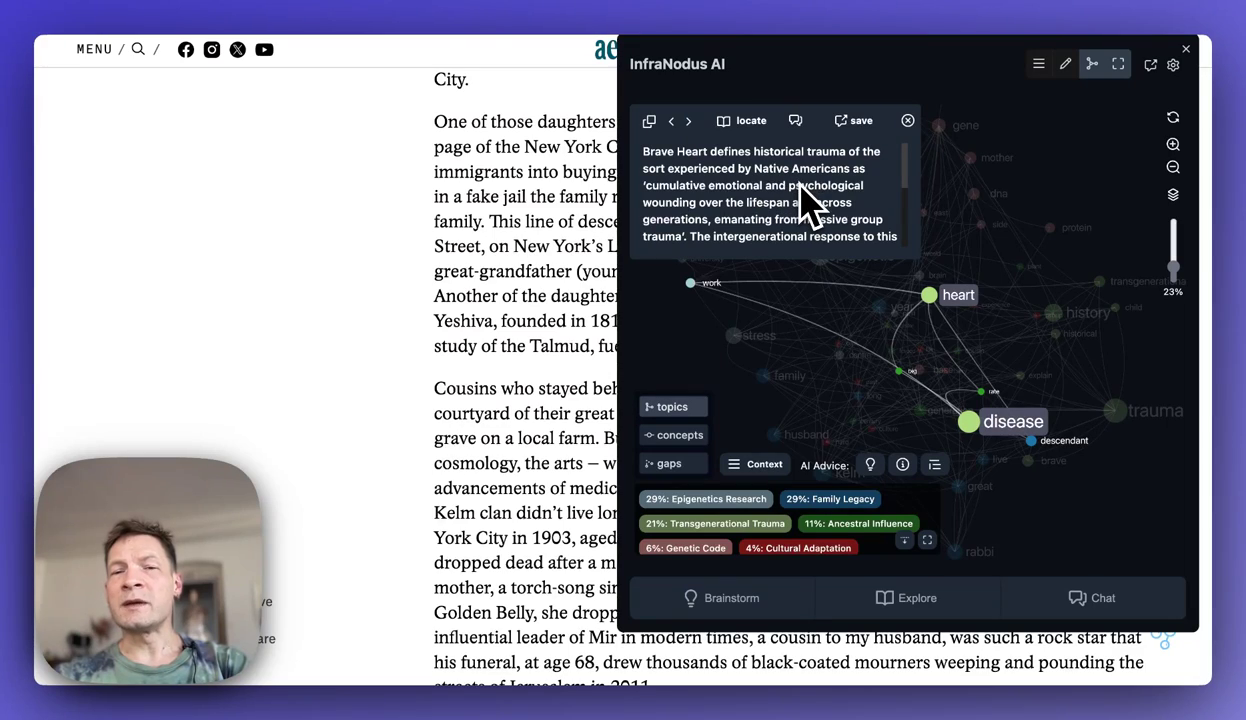
{"action": "scroll", "coordinate": [808, 204], "scroll_direction": "down", "scroll_amount": 1}
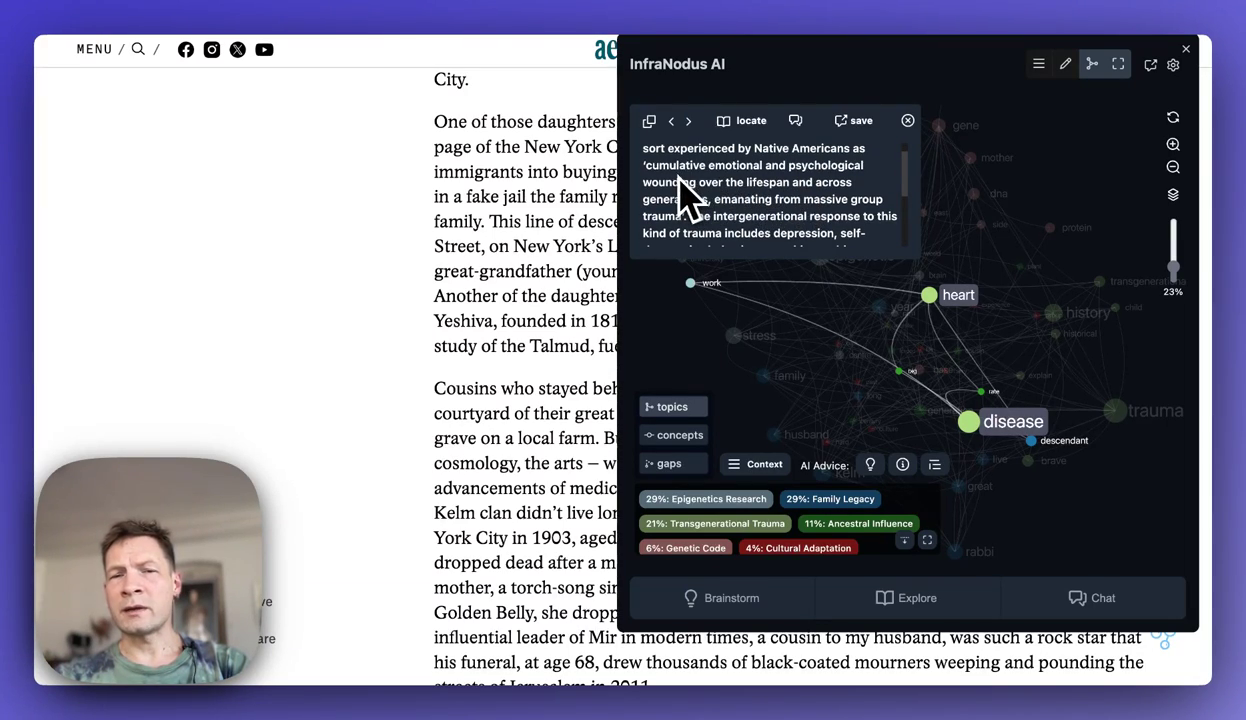
{"action": "scroll", "coordinate": [755, 236], "scroll_direction": "down", "scroll_amount": 2}
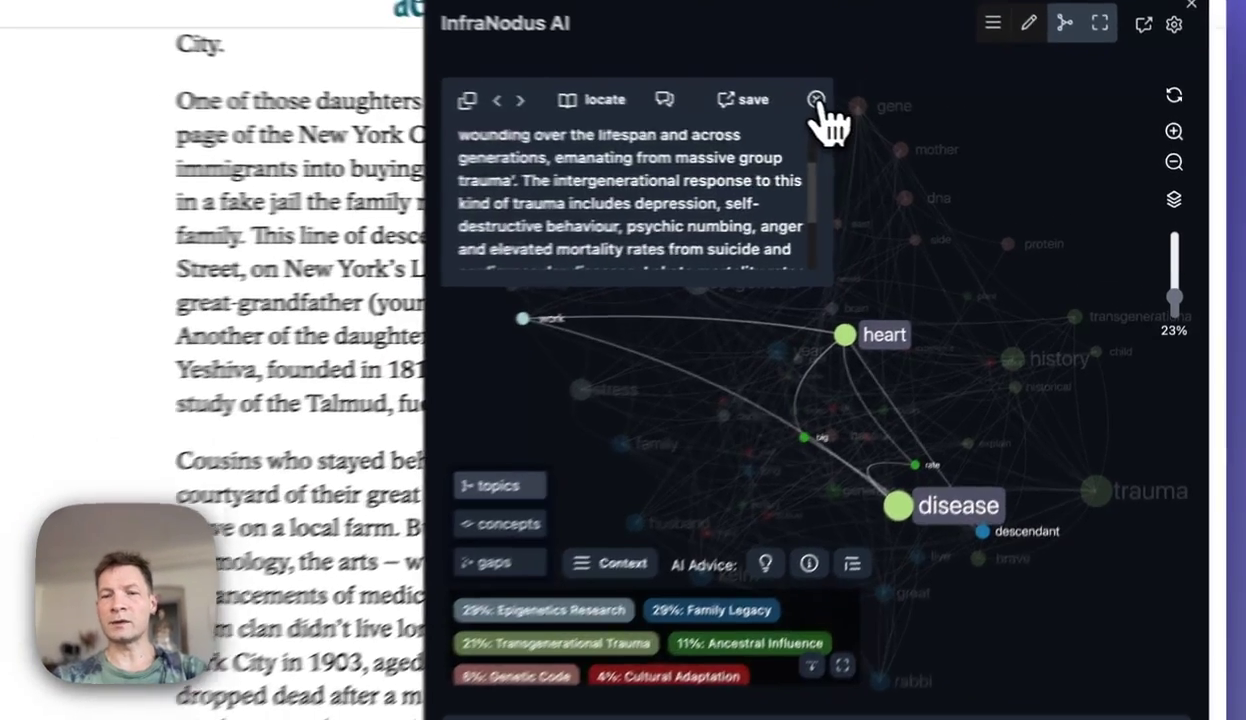
{"action": "left_click", "coordinate": [907, 121]}
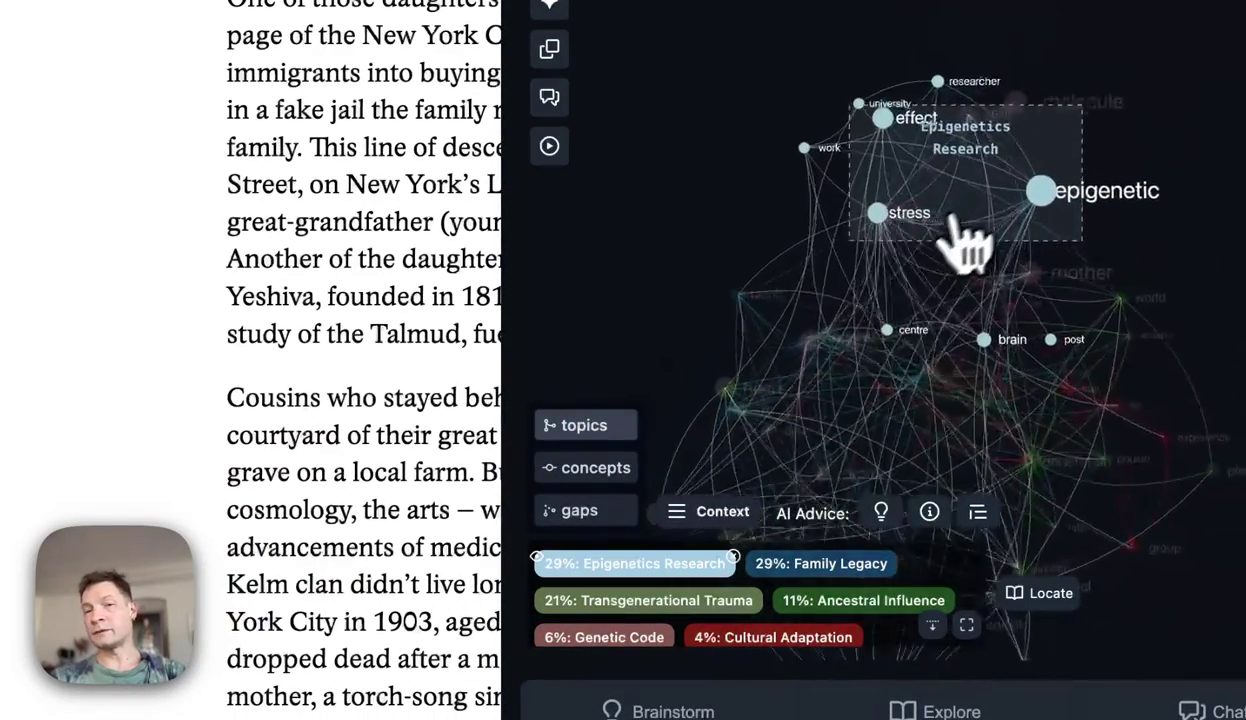
Close the article's graph overlay and return to the Aeon home page to browse the listed articles.
{"action": "left_click", "coordinate": [926, 217]}
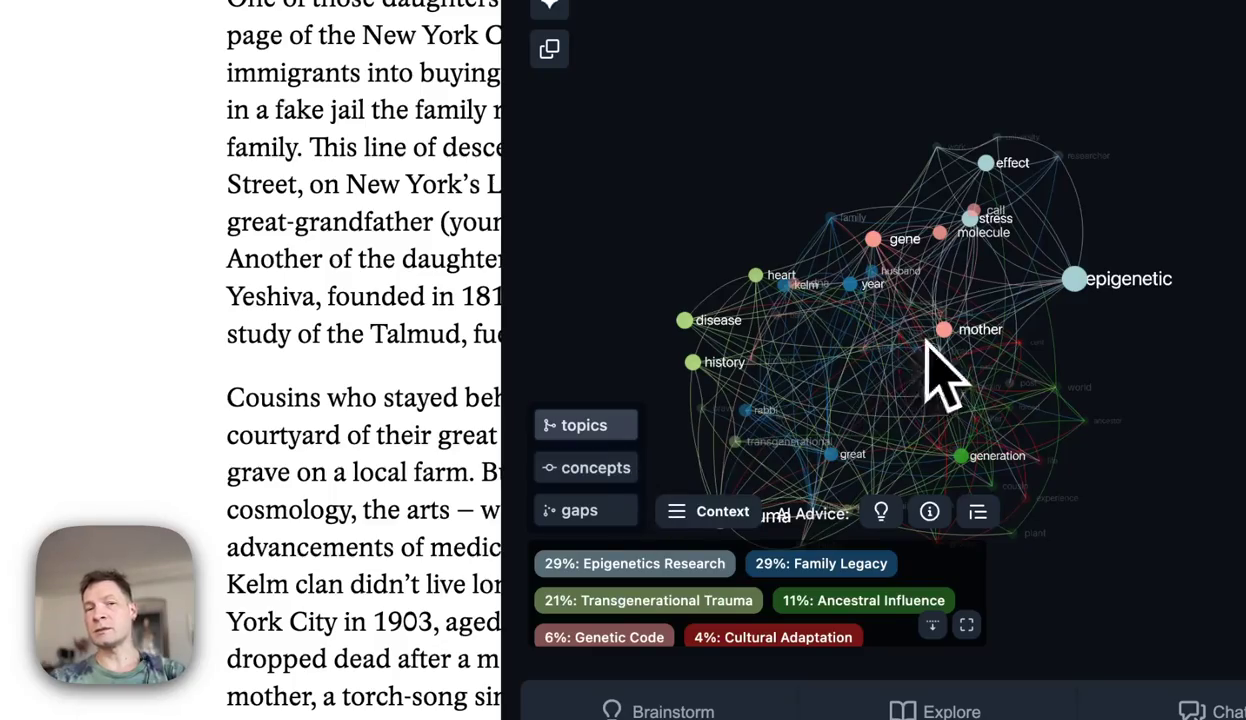
{"action": "scroll", "coordinate": [390, 460], "scroll_direction": "up", "scroll_amount": 15}
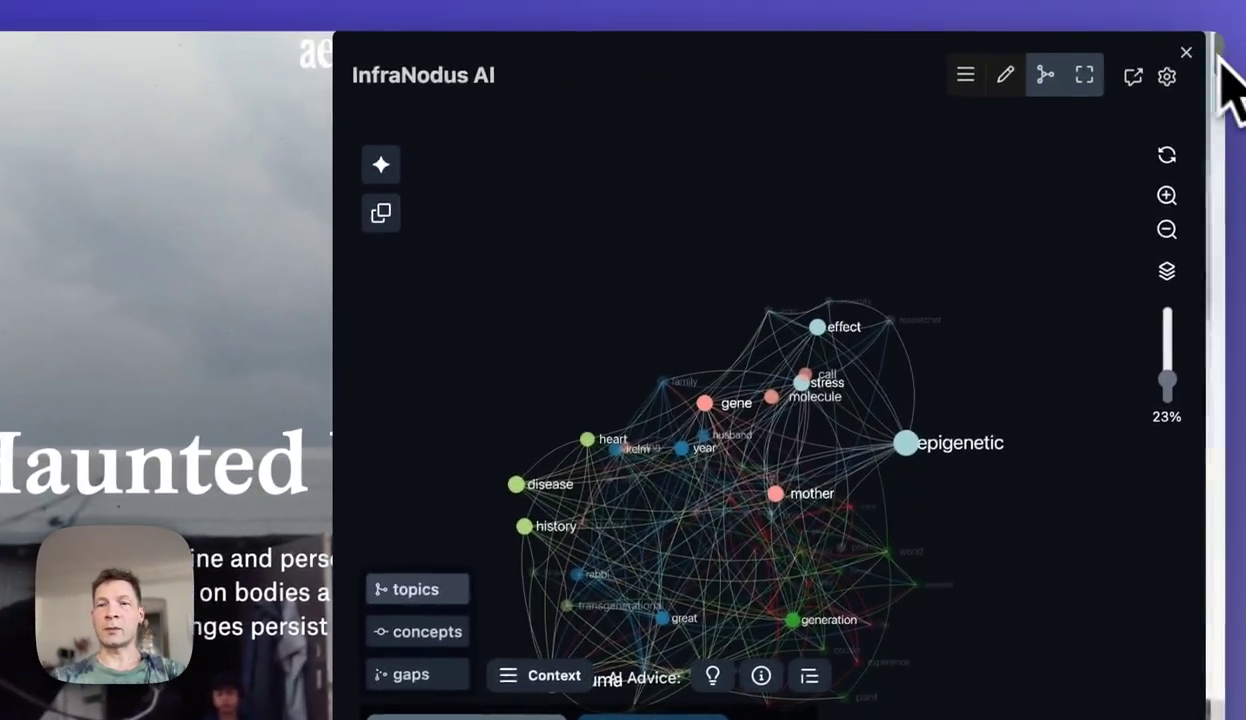
{"action": "left_click", "coordinate": [1186, 52]}
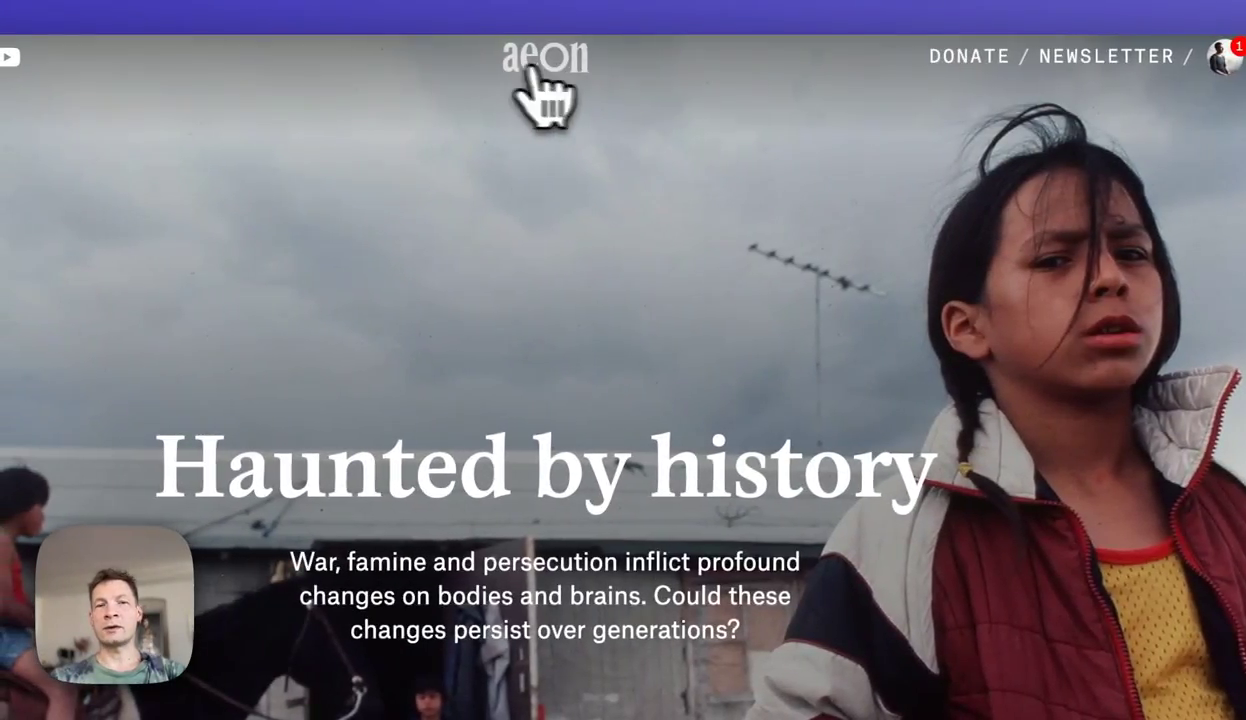
{"action": "left_click", "coordinate": [340, 52]}
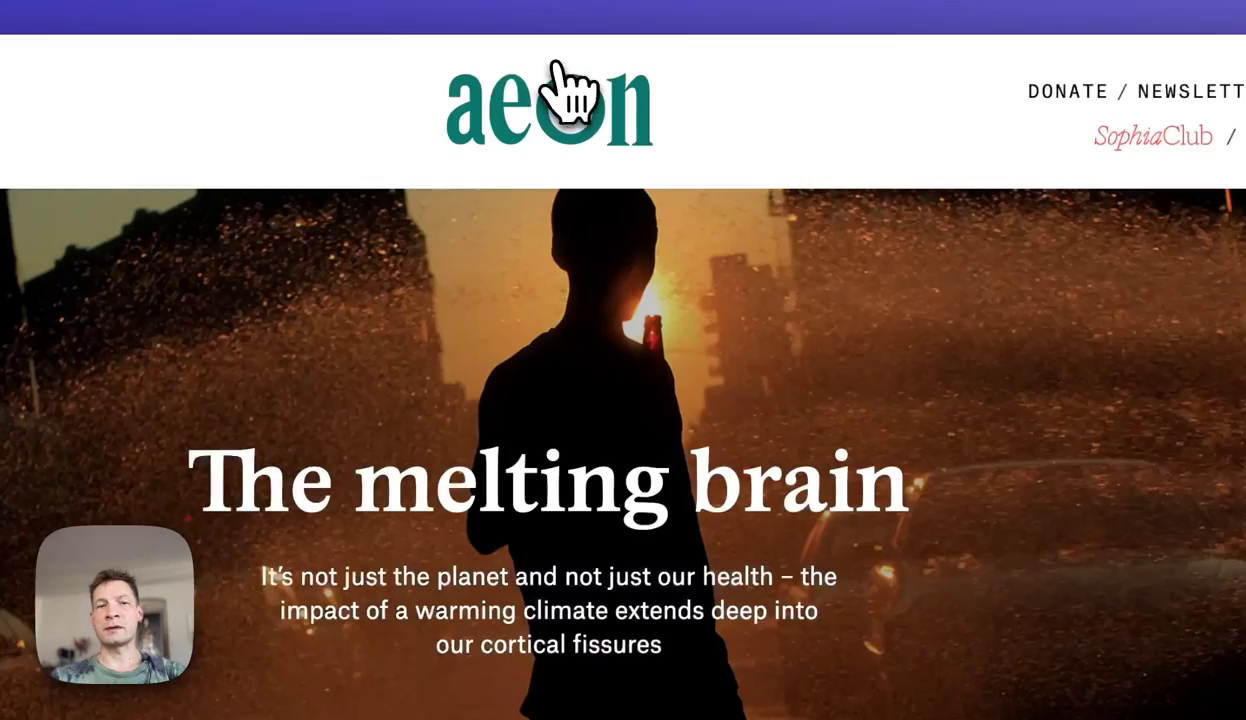
{"action": "scroll", "coordinate": [598, 389], "scroll_direction": "down", "scroll_amount": 15}
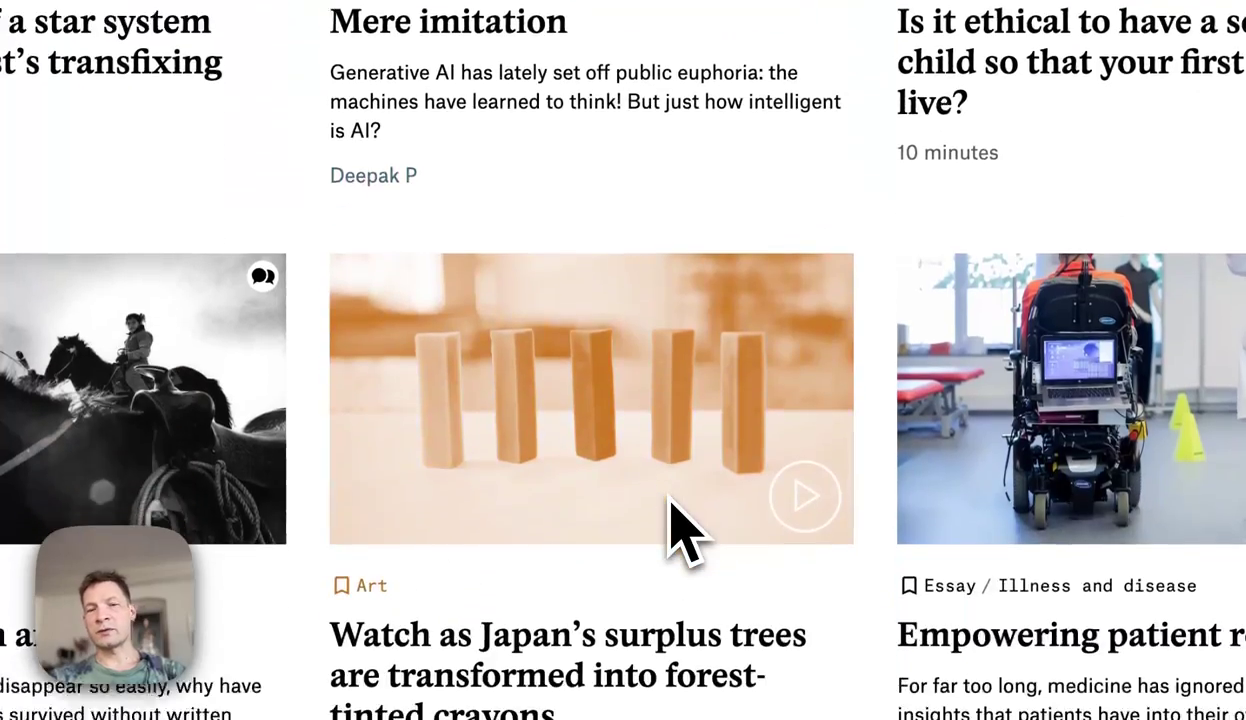